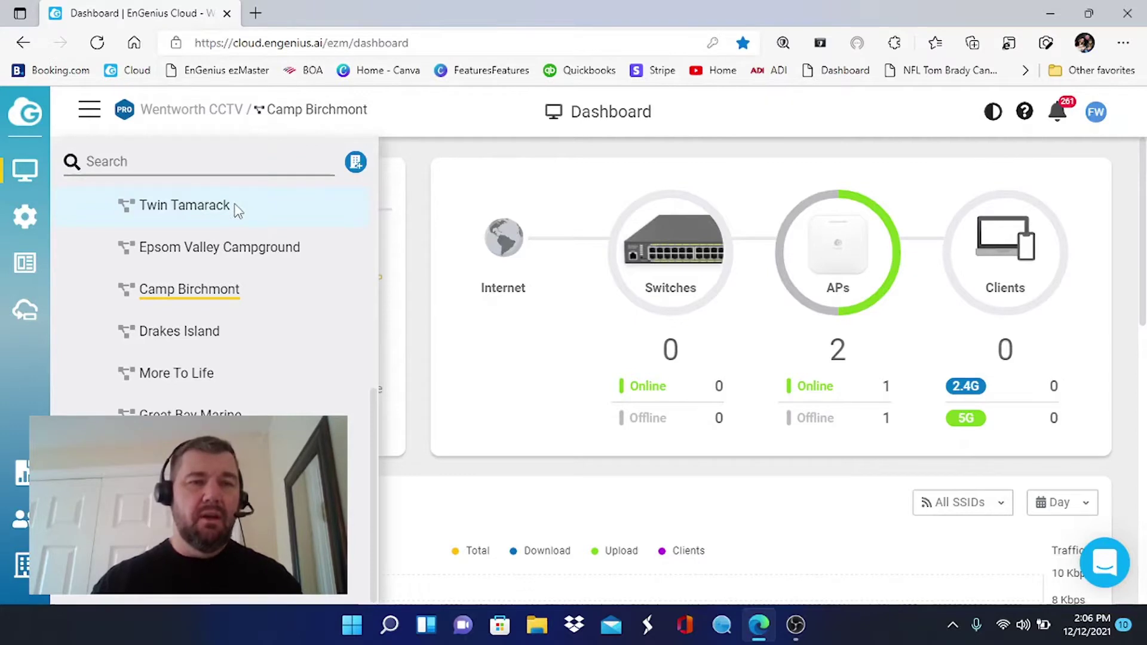
Select the Wentworth CCTV organization at the top of the site list.
scroll(236, 210, up, 10)
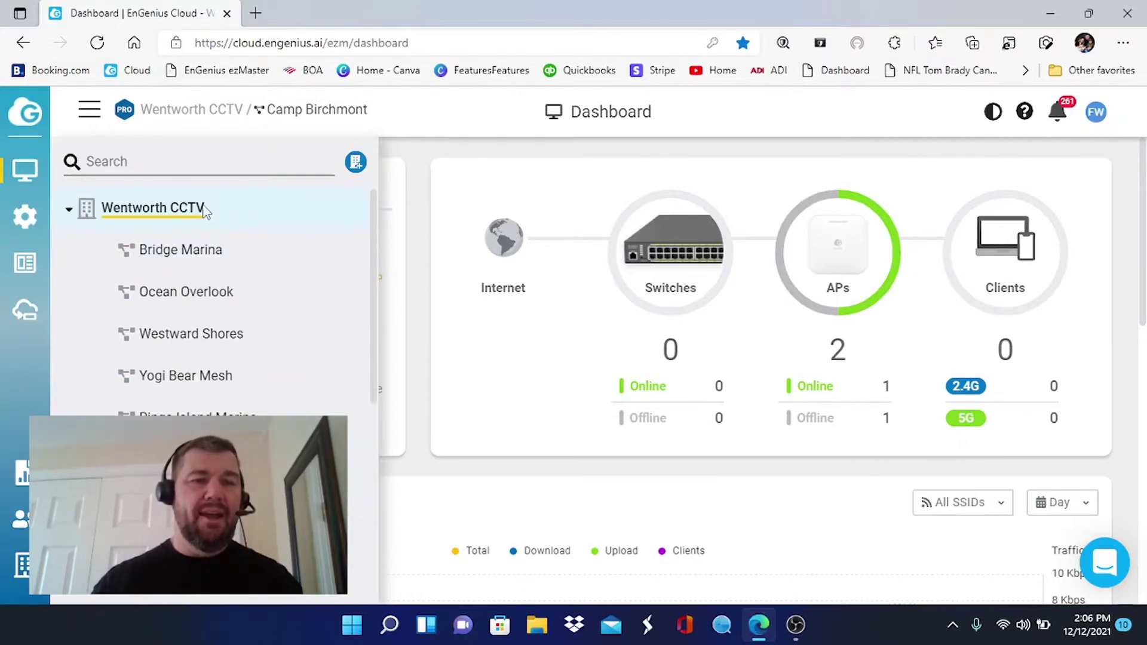
click(203, 207)
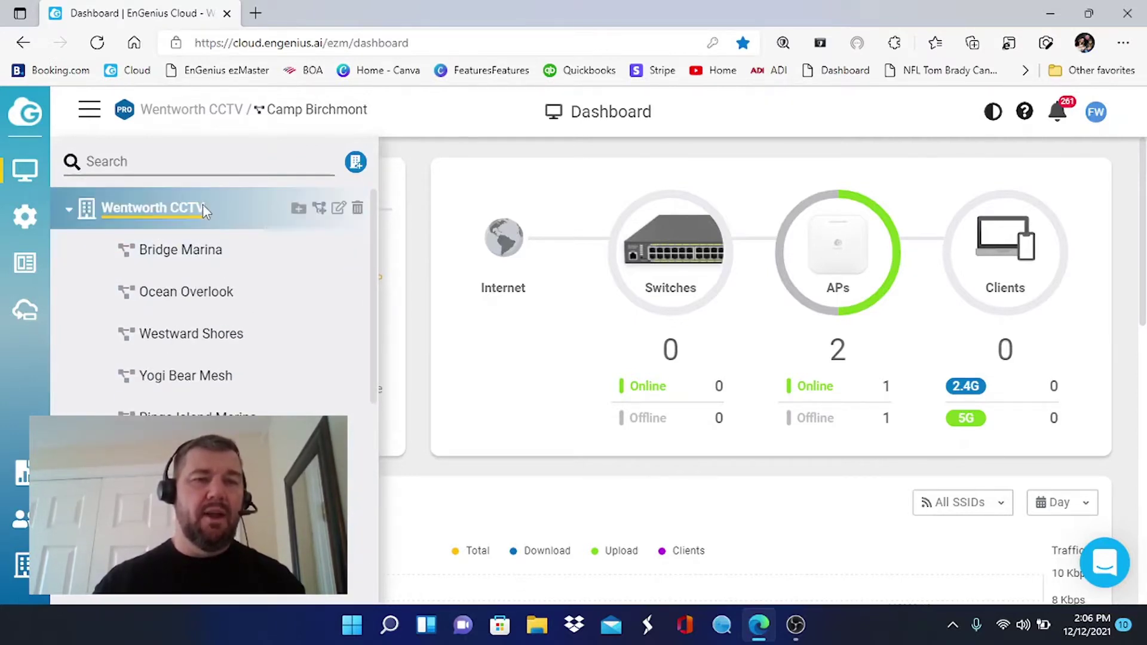
Create a network named 'Youtube Demo' under Wentworth CCTV with default settings, USA and New York time zone.
click(326, 210)
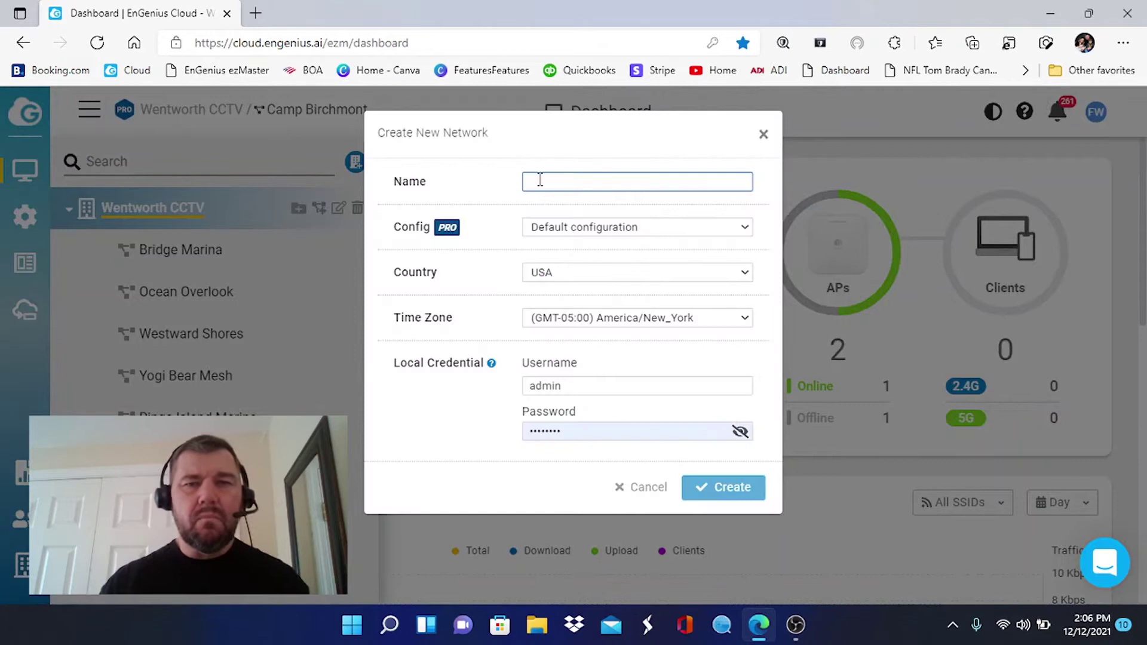
click(562, 180)
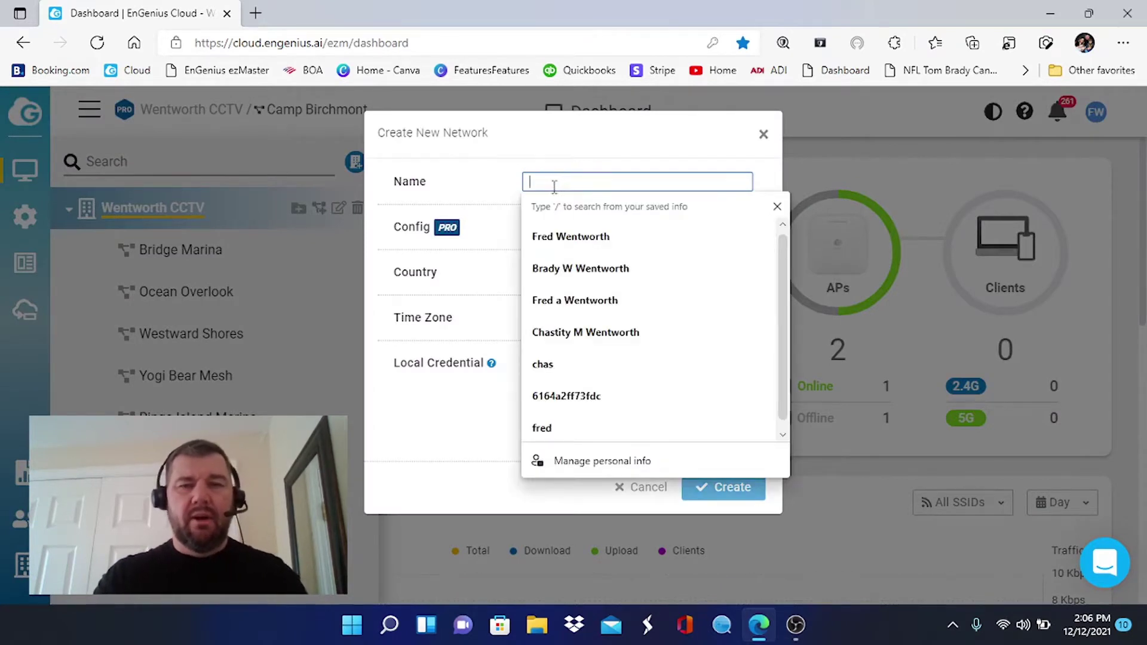
text(Youtu)
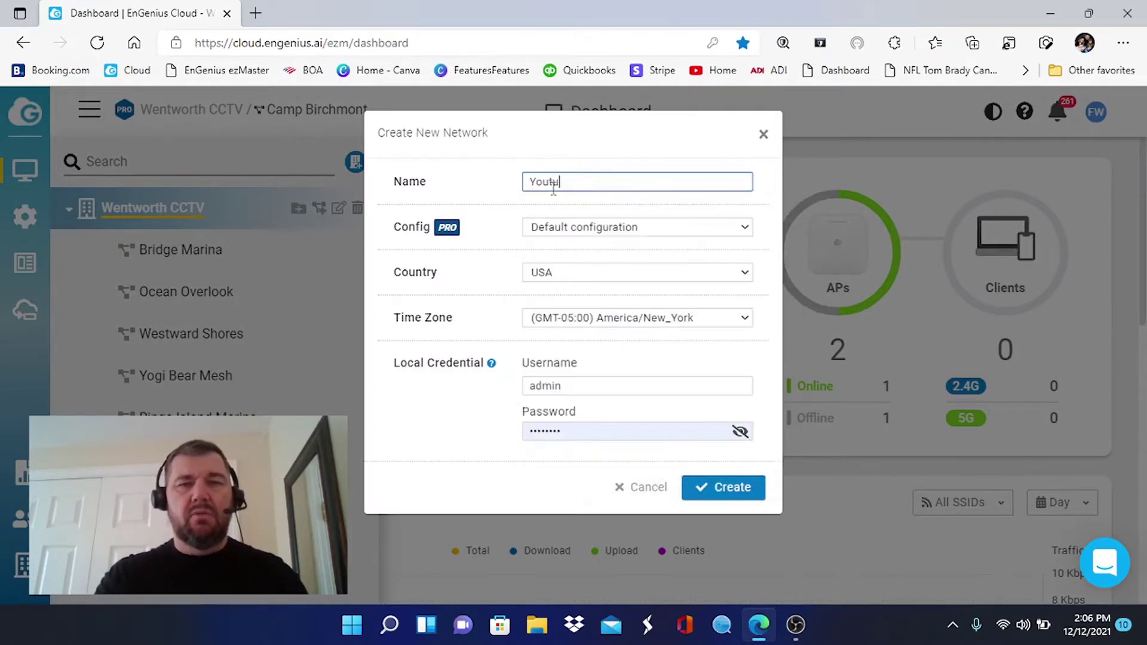
text(be Demo)
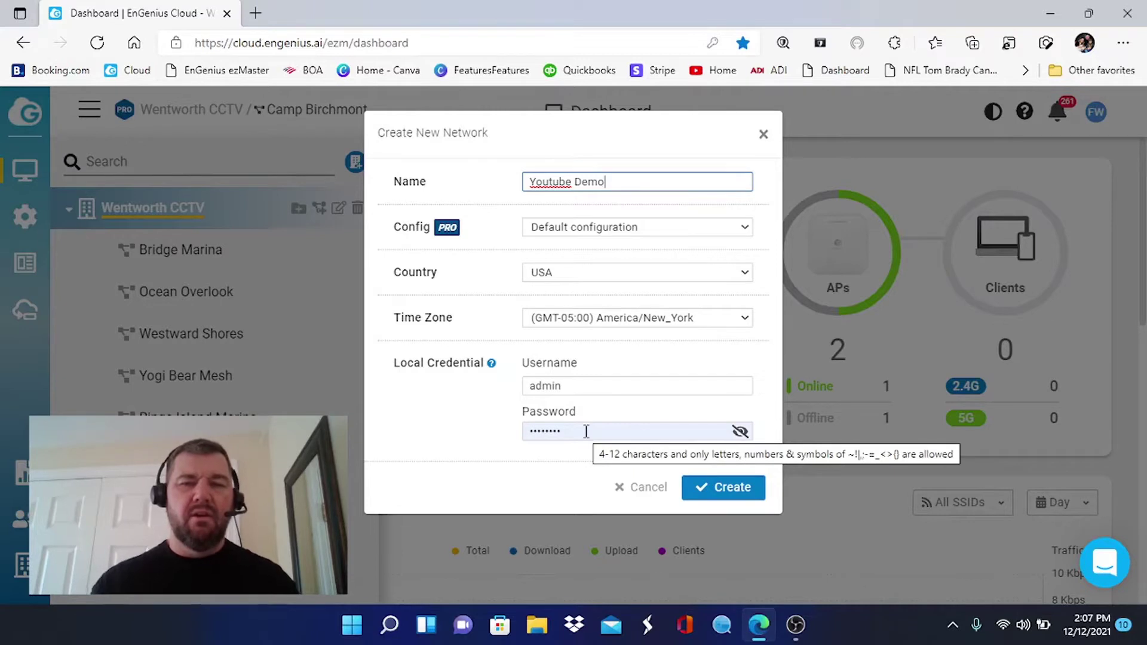
click(586, 432)
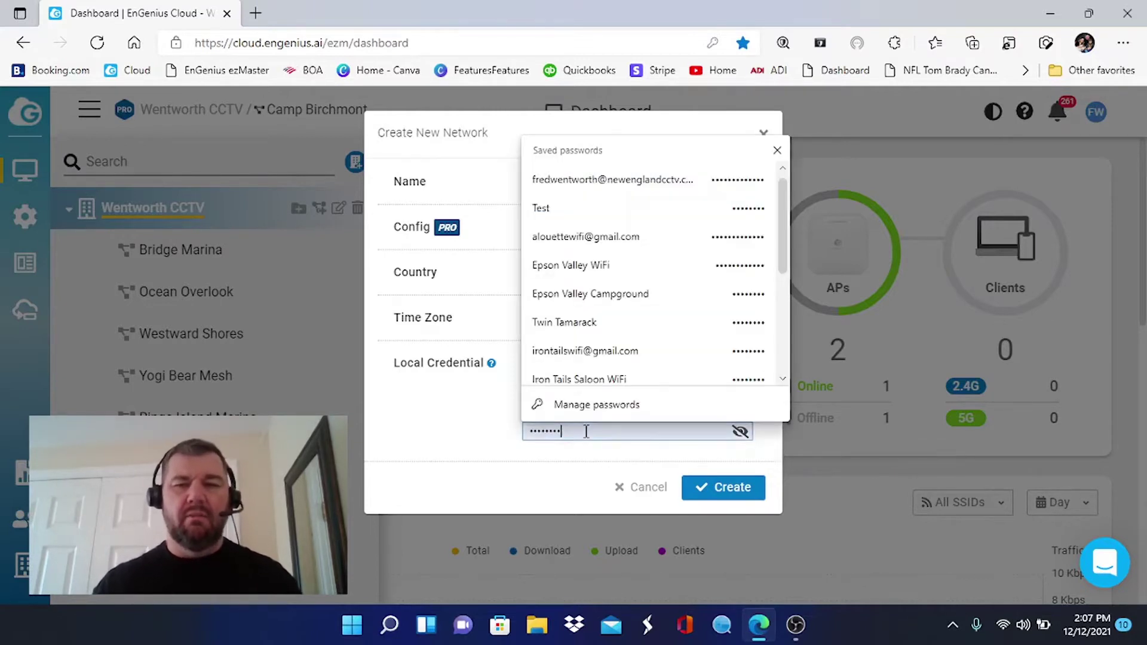
click(733, 489)
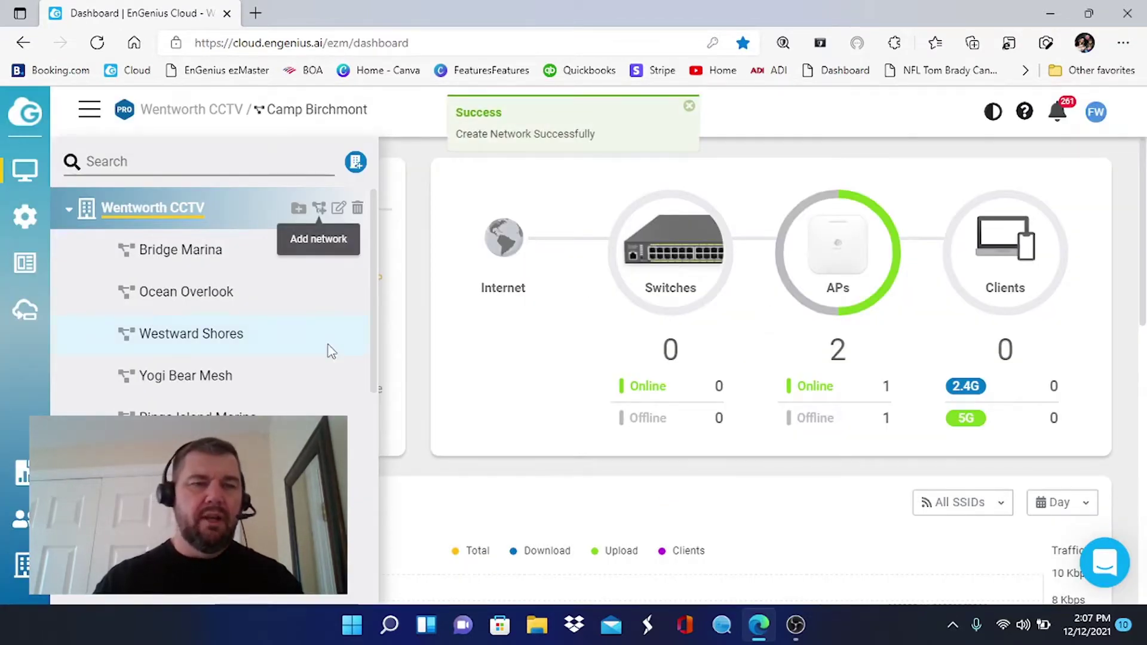
Pick Youtube Demo in the network tree and go to the Inventory & License page.
scroll(328, 349, down, 3)
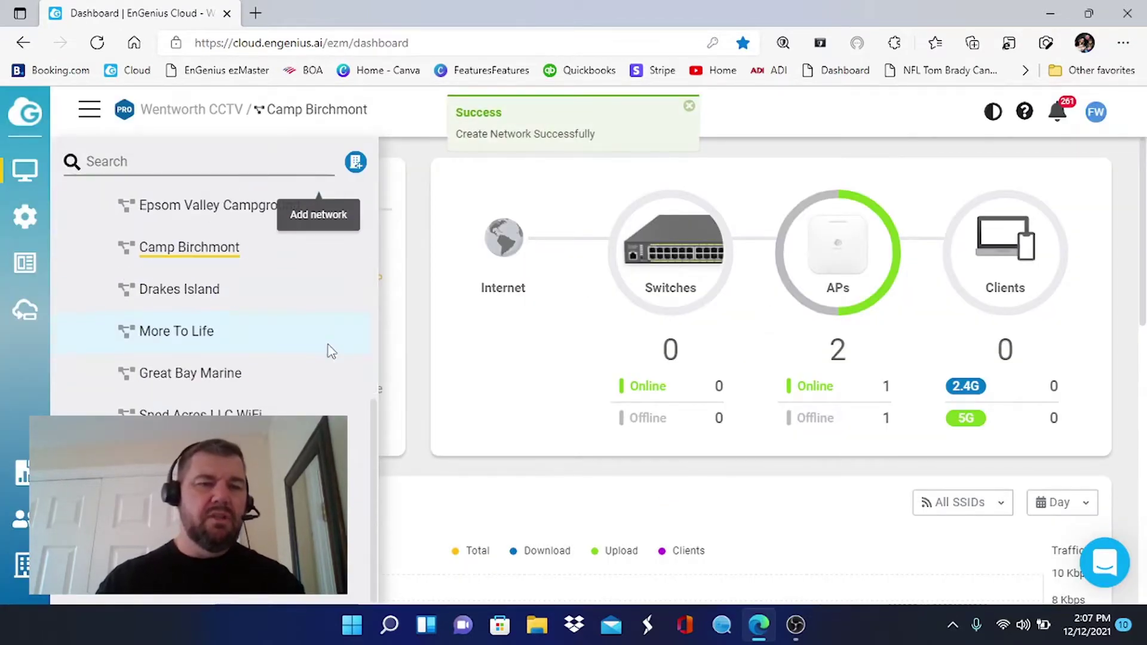
click(220, 593)
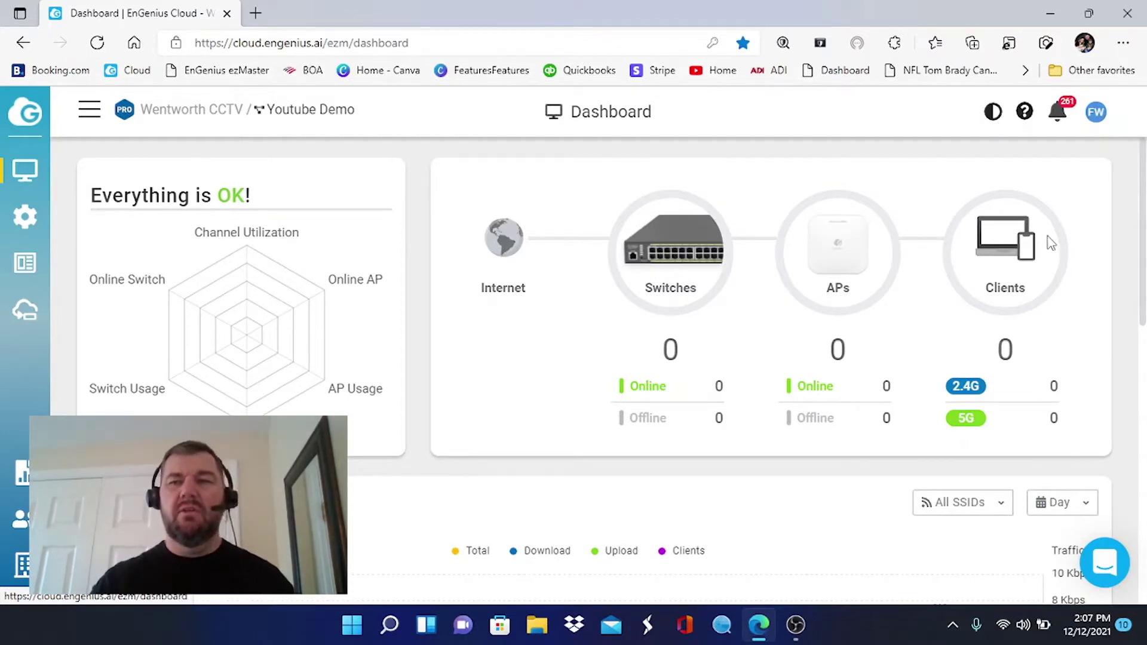
mouse_move(349, 280)
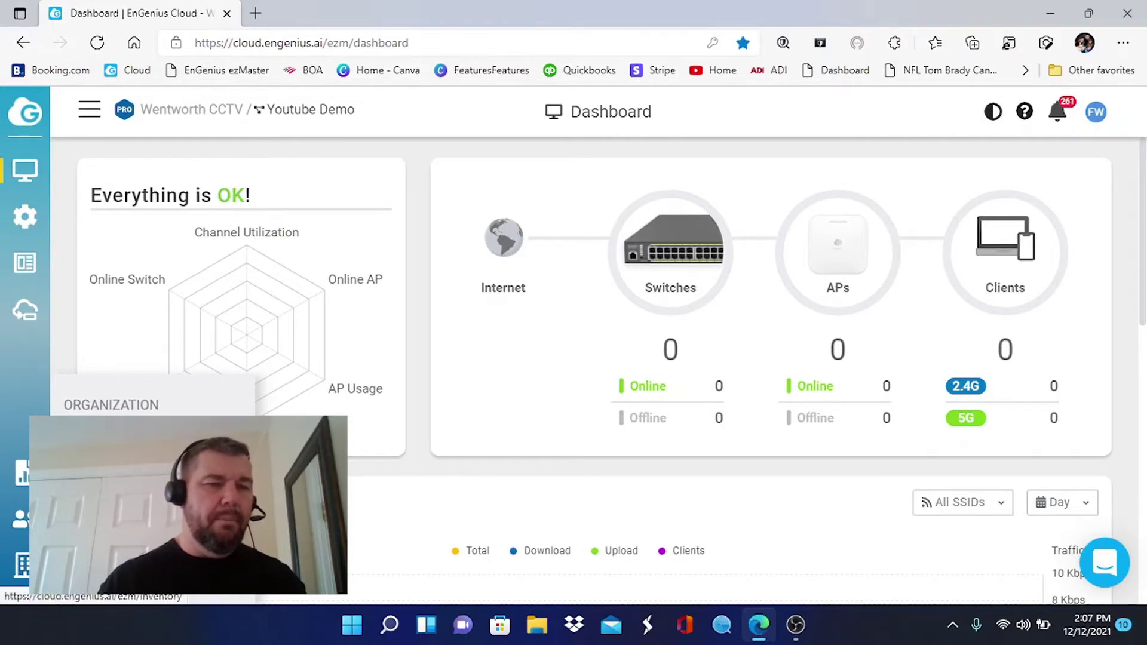
click(23, 565)
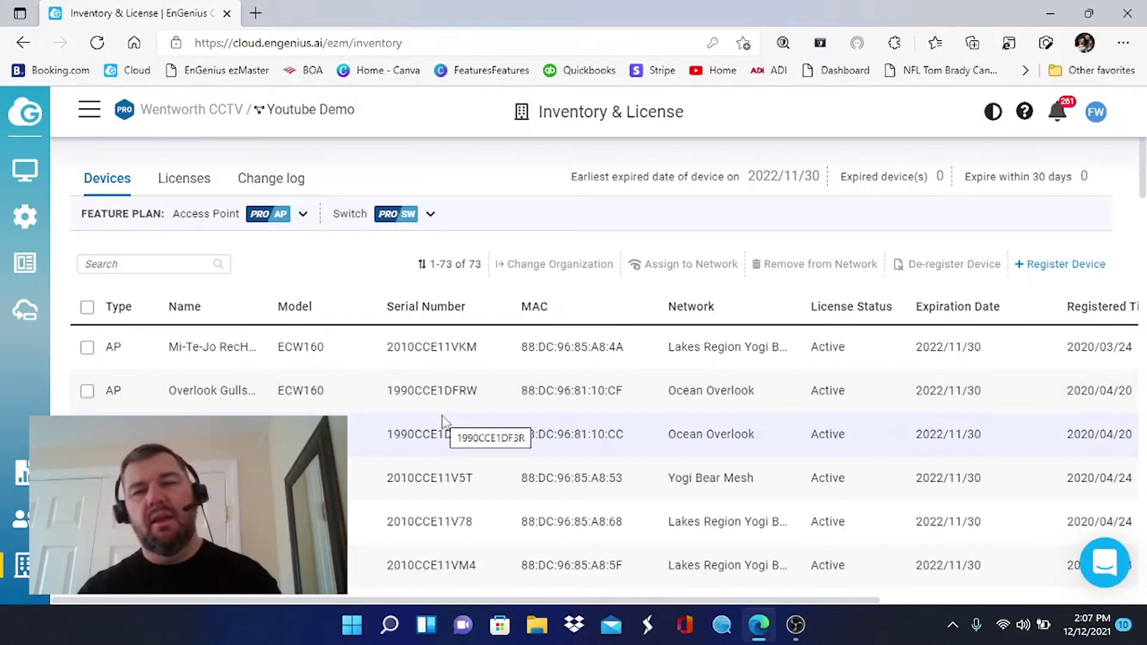
Look over the device inventory table, then bring up the Register Device form.
scroll(444, 418, down, 10)
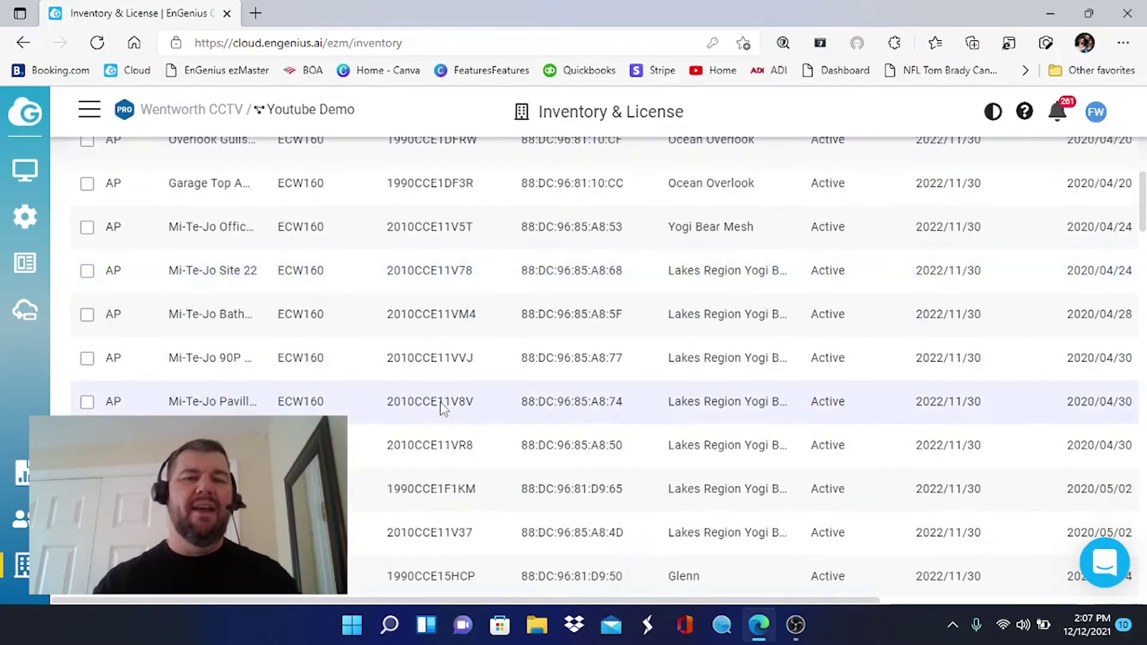
scroll(444, 409, up, 5)
scroll(444, 409, down, 10)
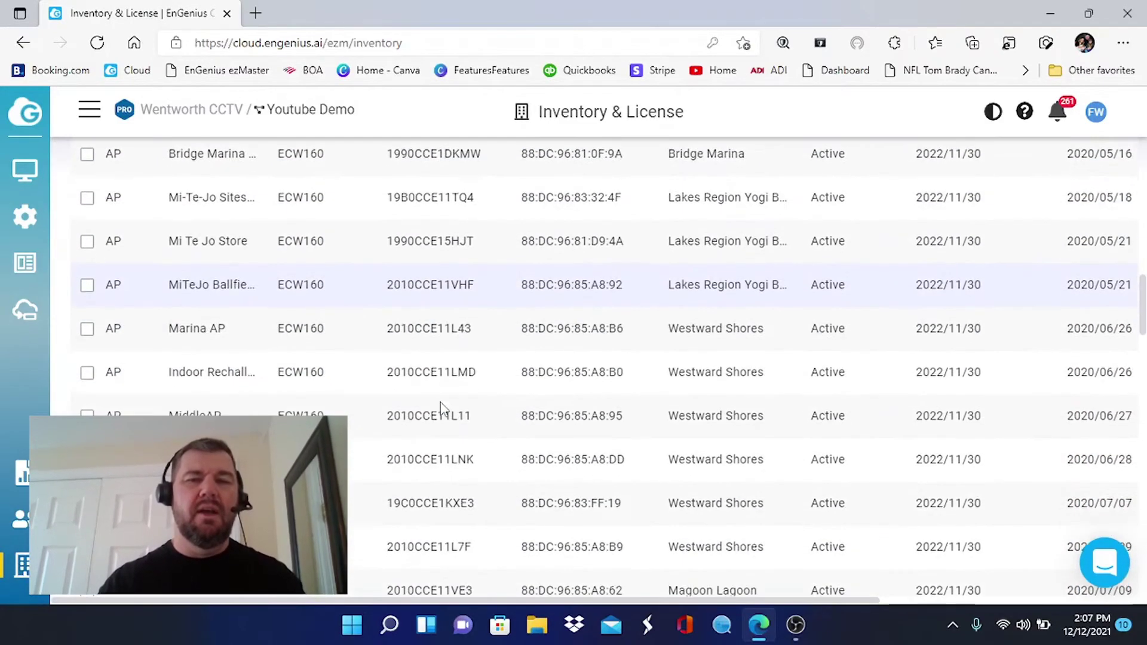
scroll(443, 409, up, 8)
scroll(443, 410, up, 8)
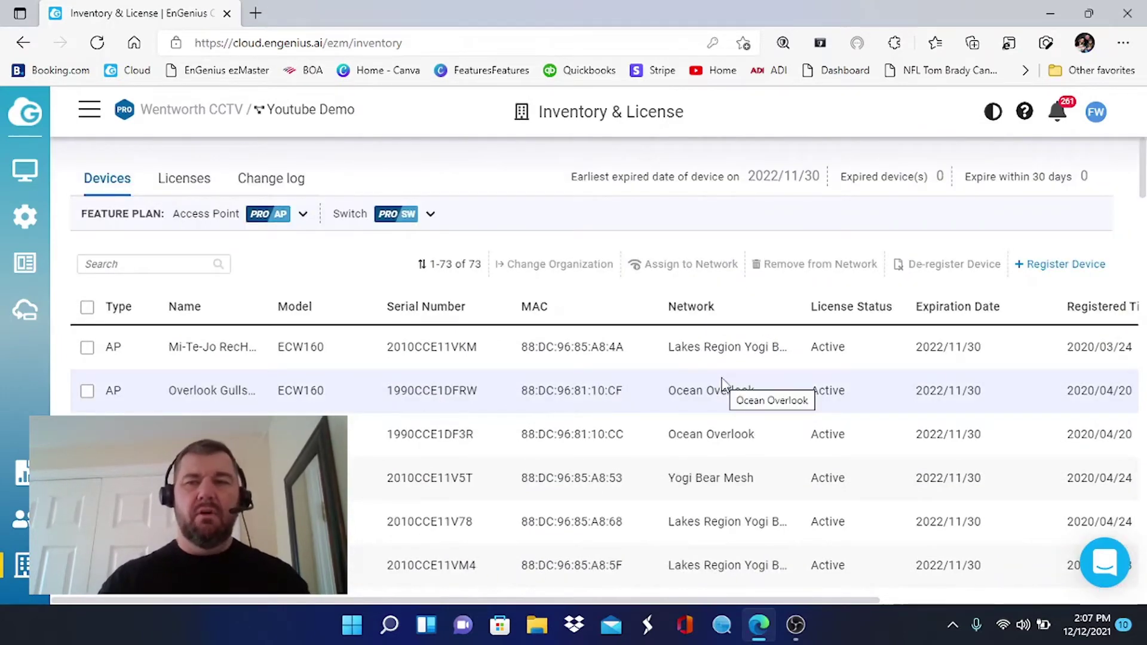
click(1050, 266)
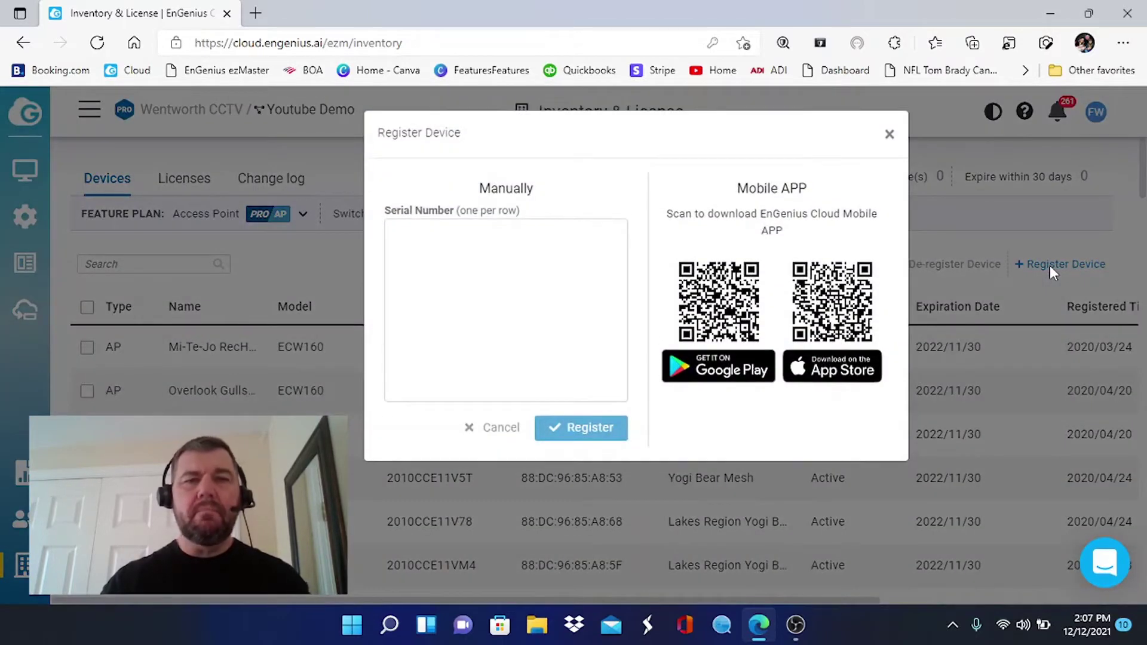
click(467, 236)
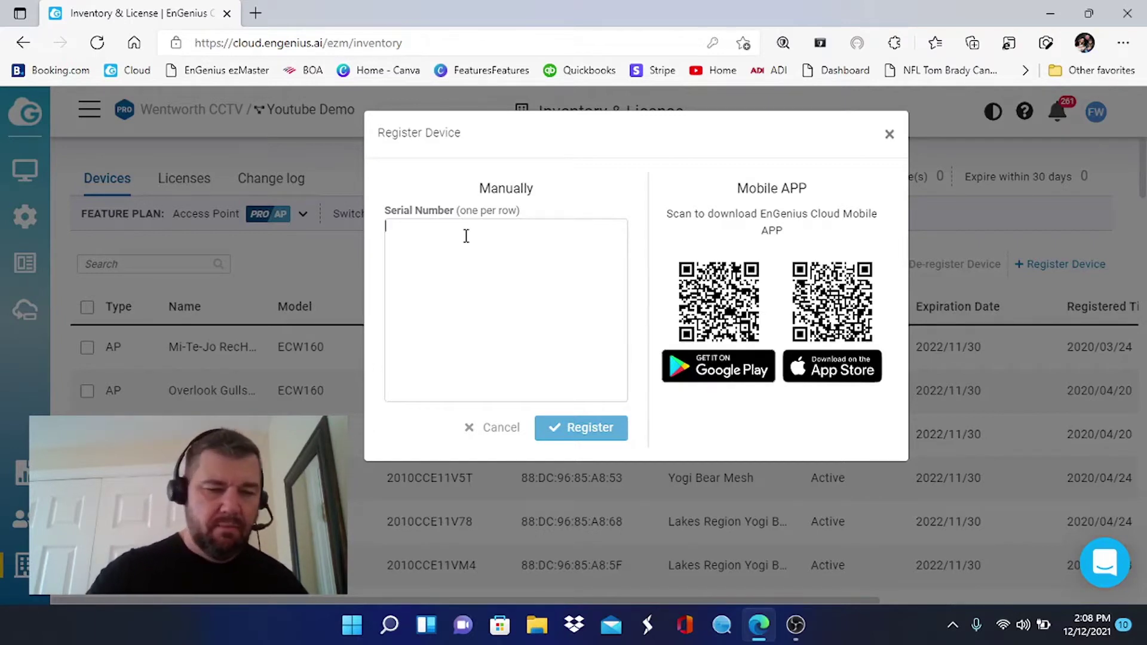
key(Tab)
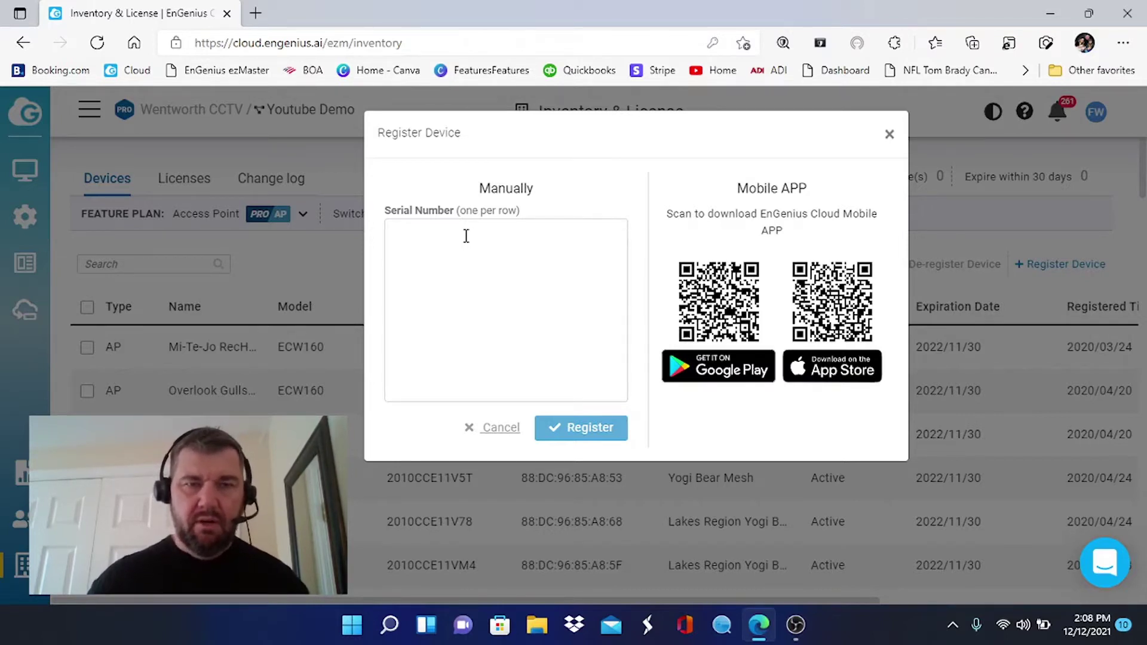
click(466, 236)
text(2090)
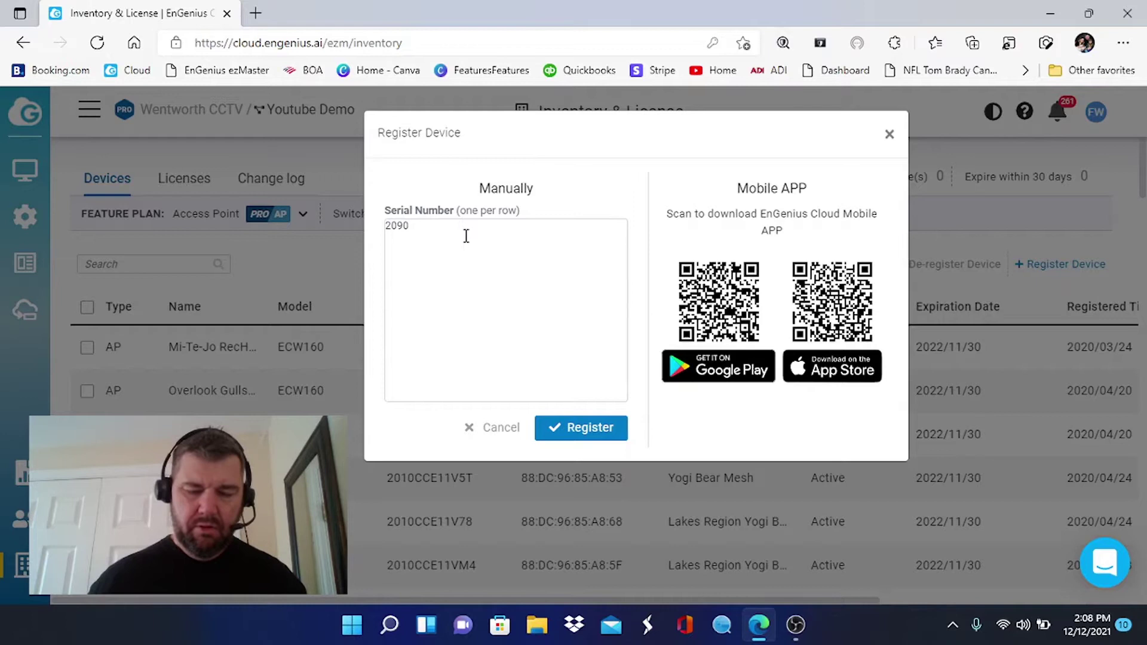
text(c2)
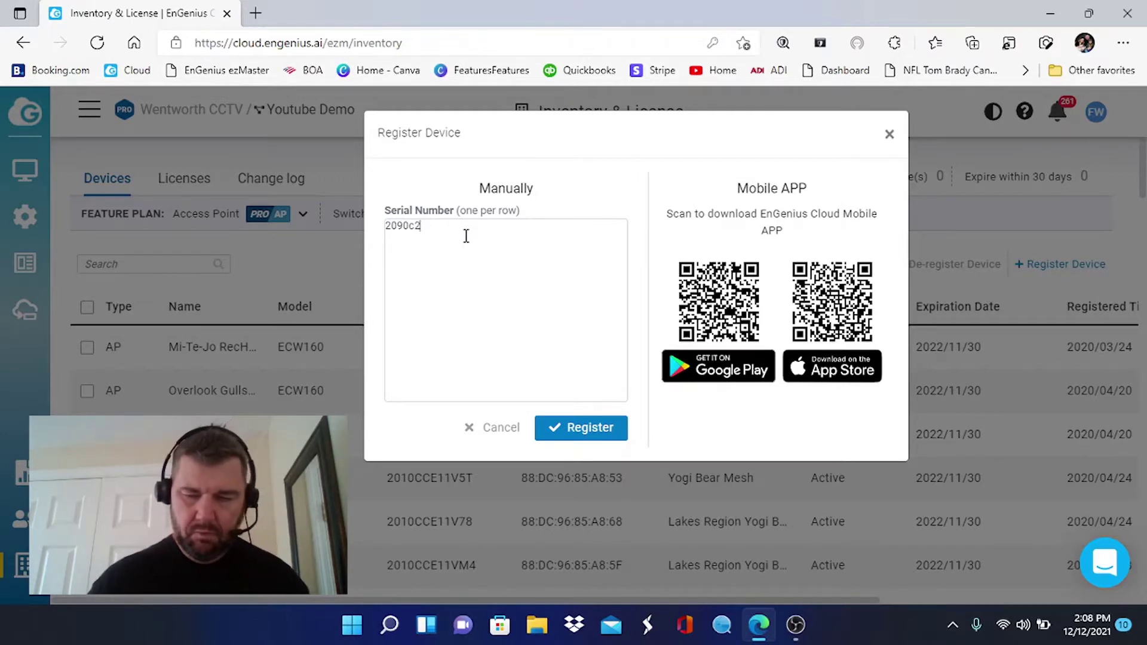
text(11)
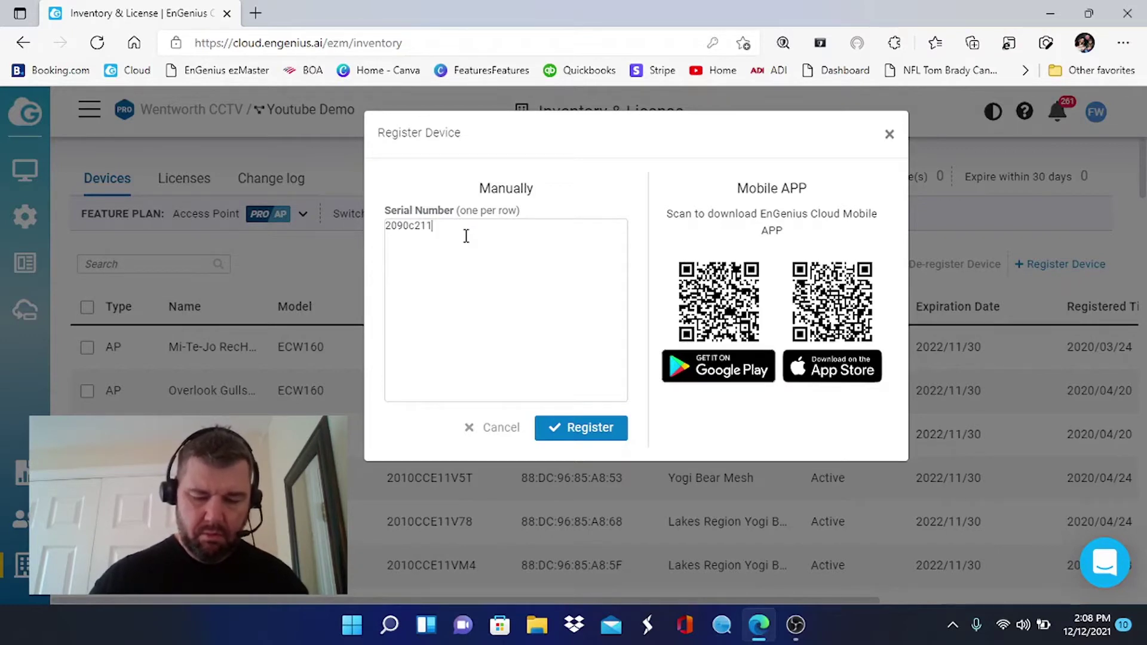
text(m)
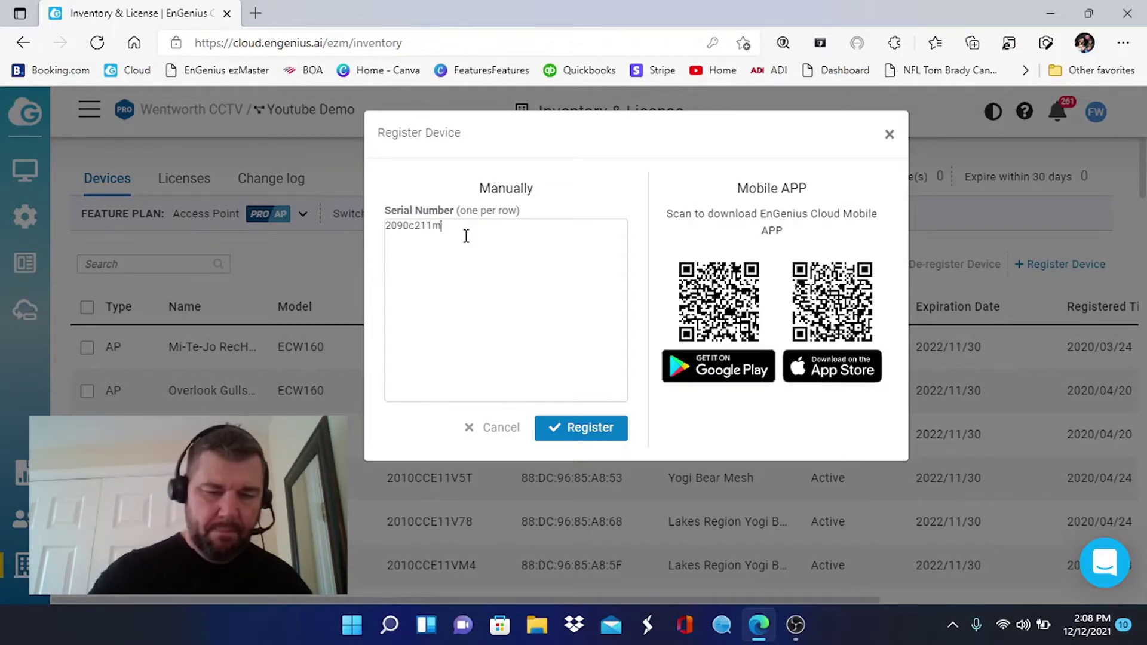
text(4)
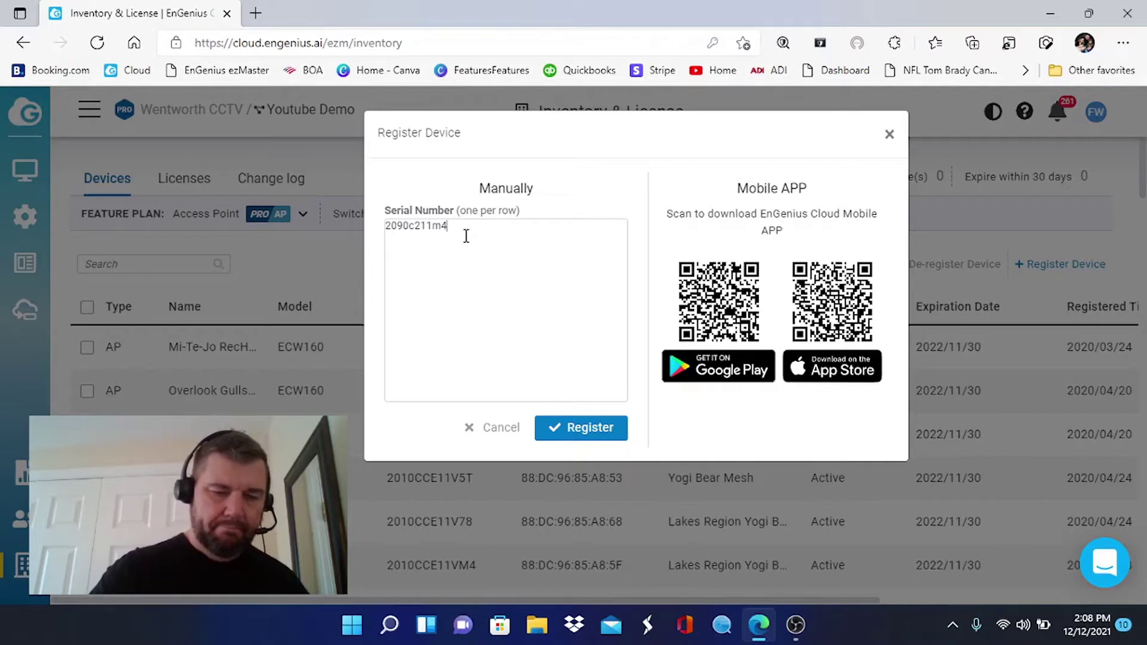
text(k)
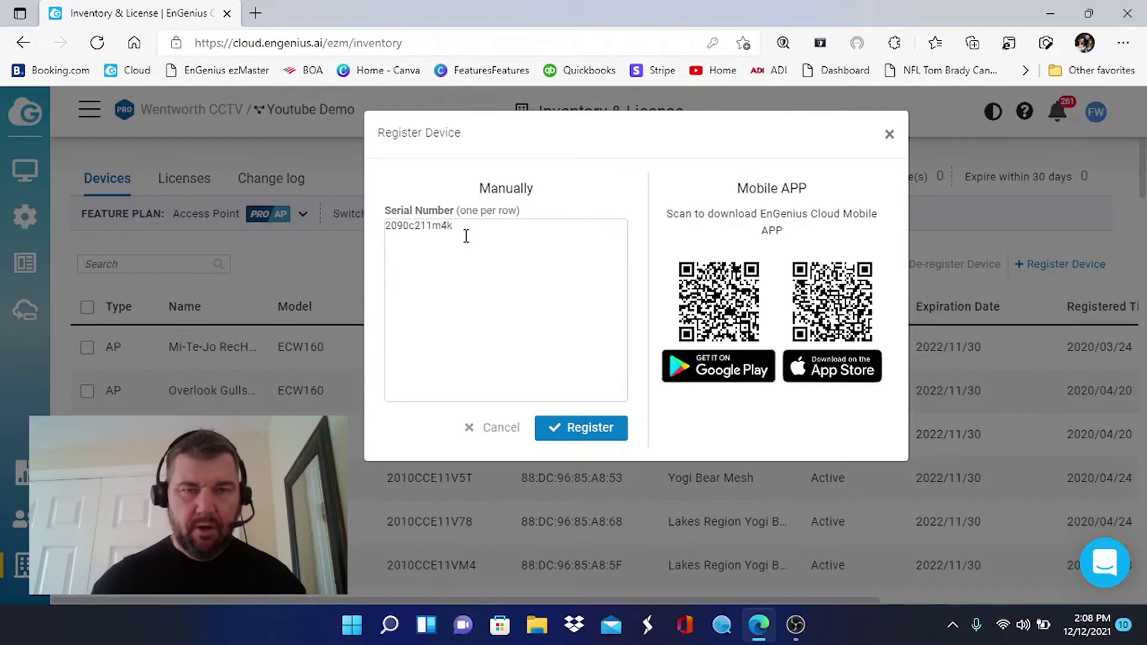
click(605, 428)
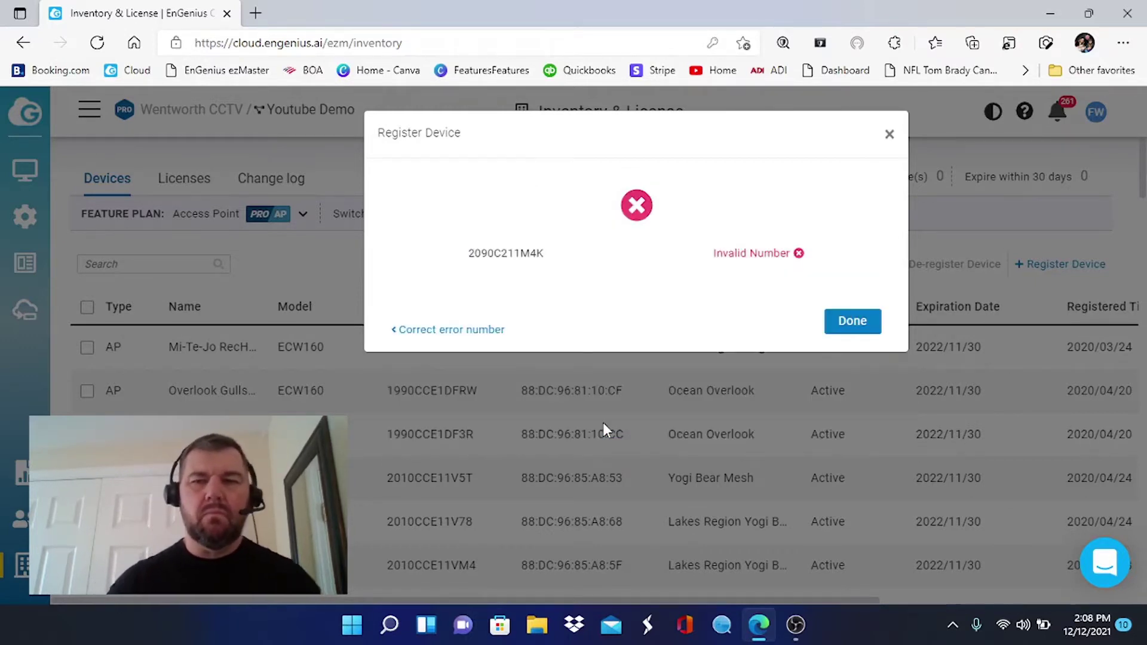
click(861, 323)
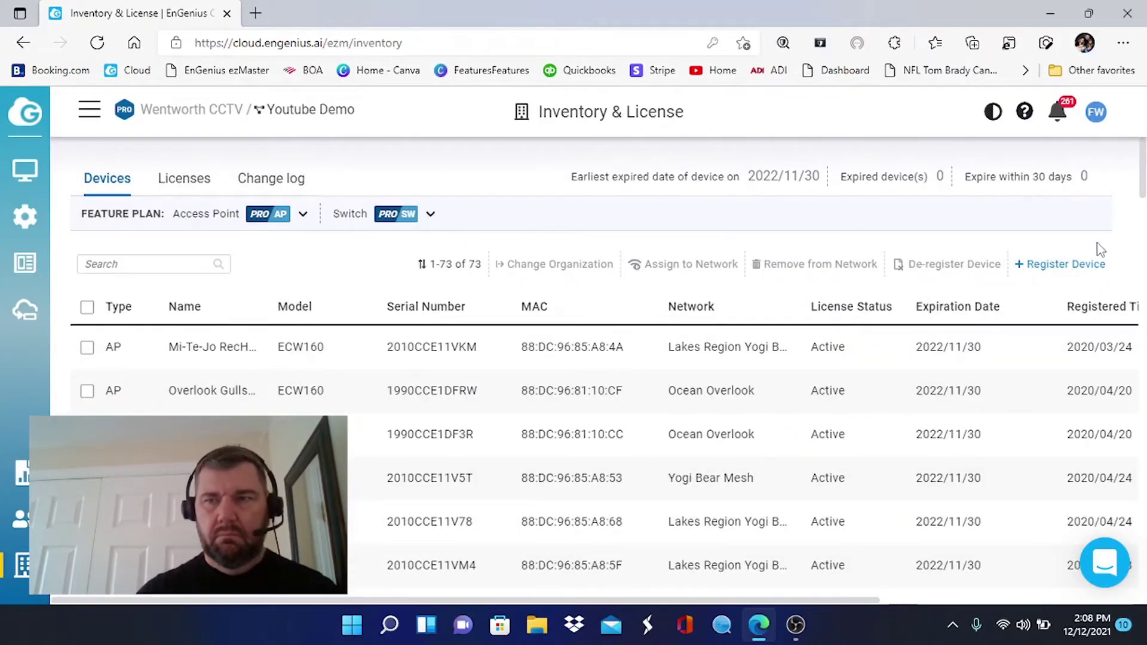
click(1071, 265)
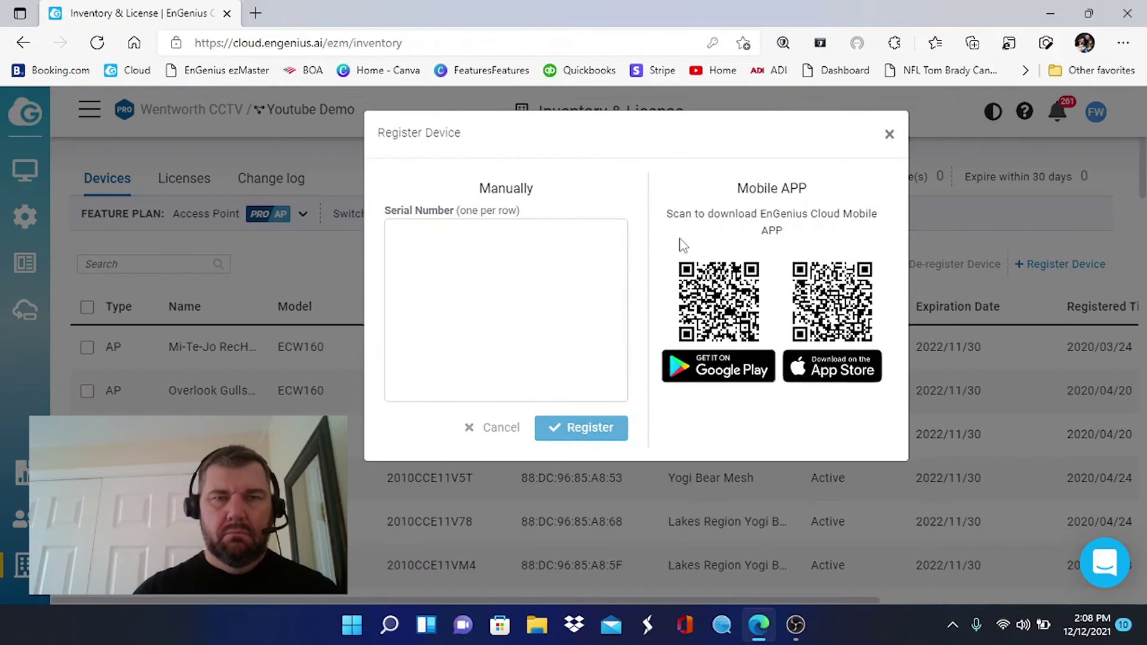
click(482, 230)
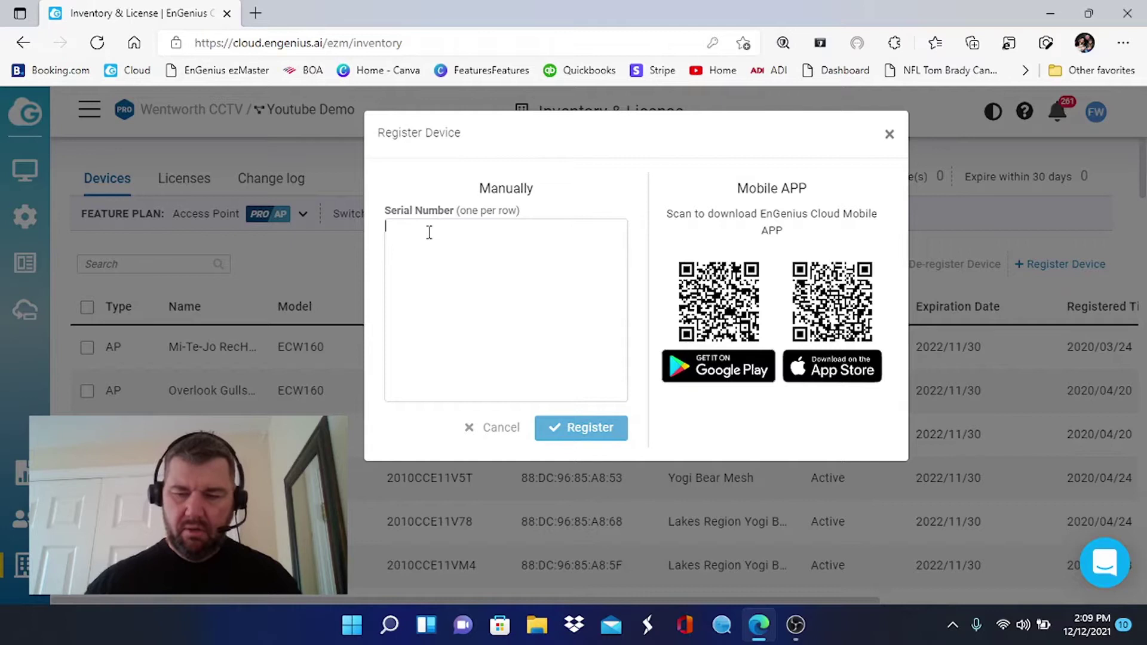
text(2090)
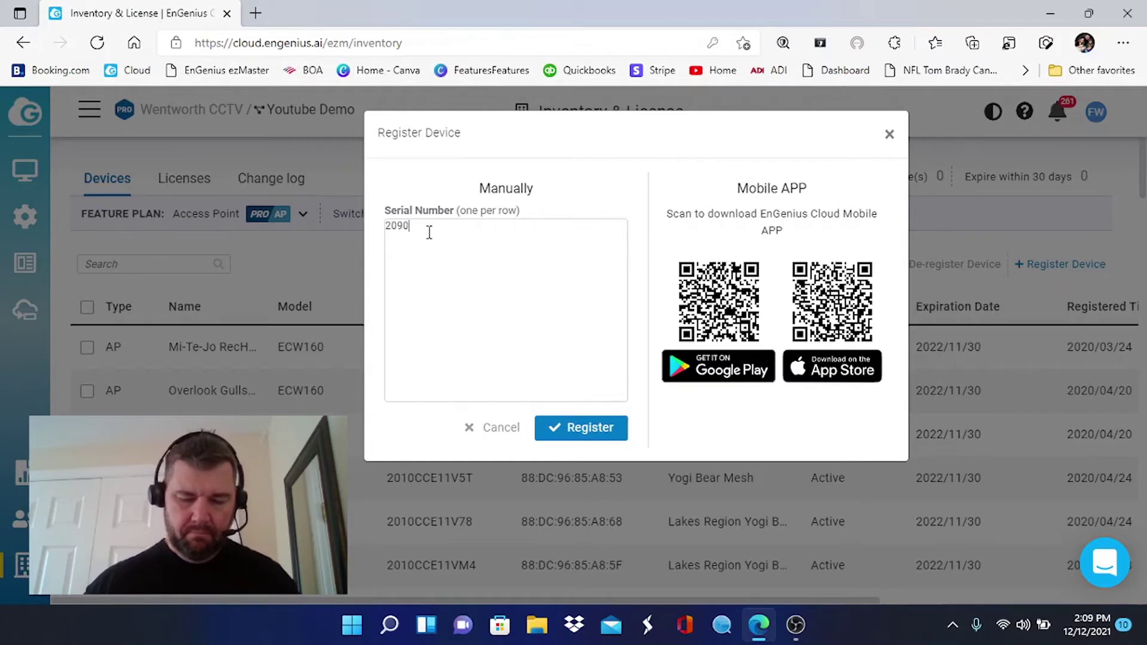
text(C2)
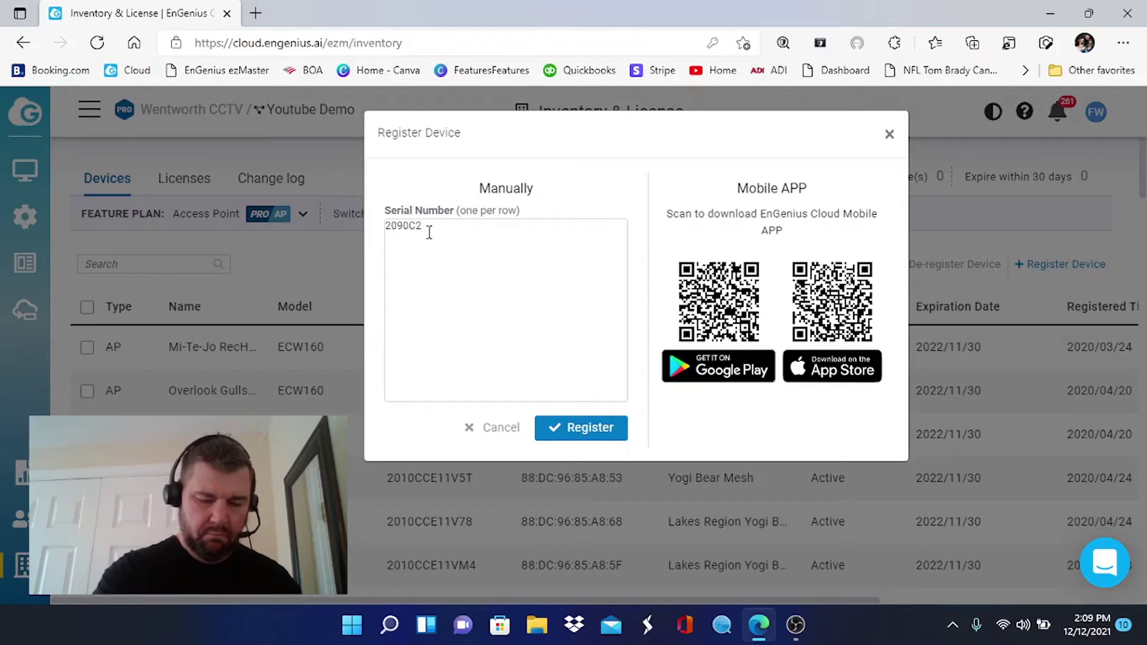
text(11)
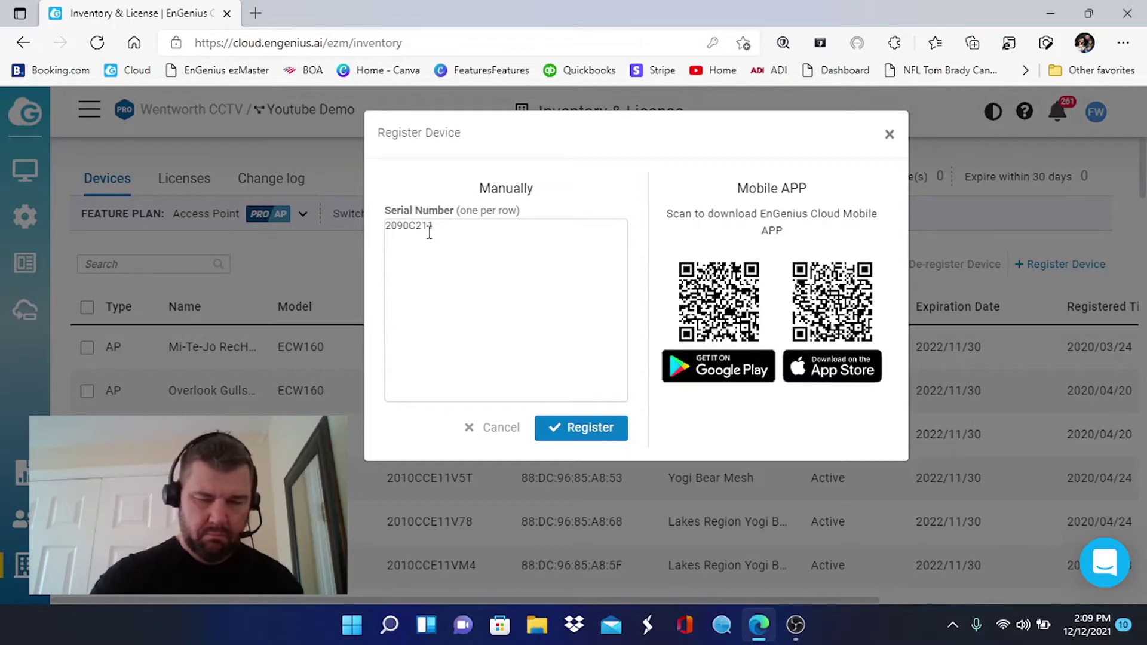
text(M)
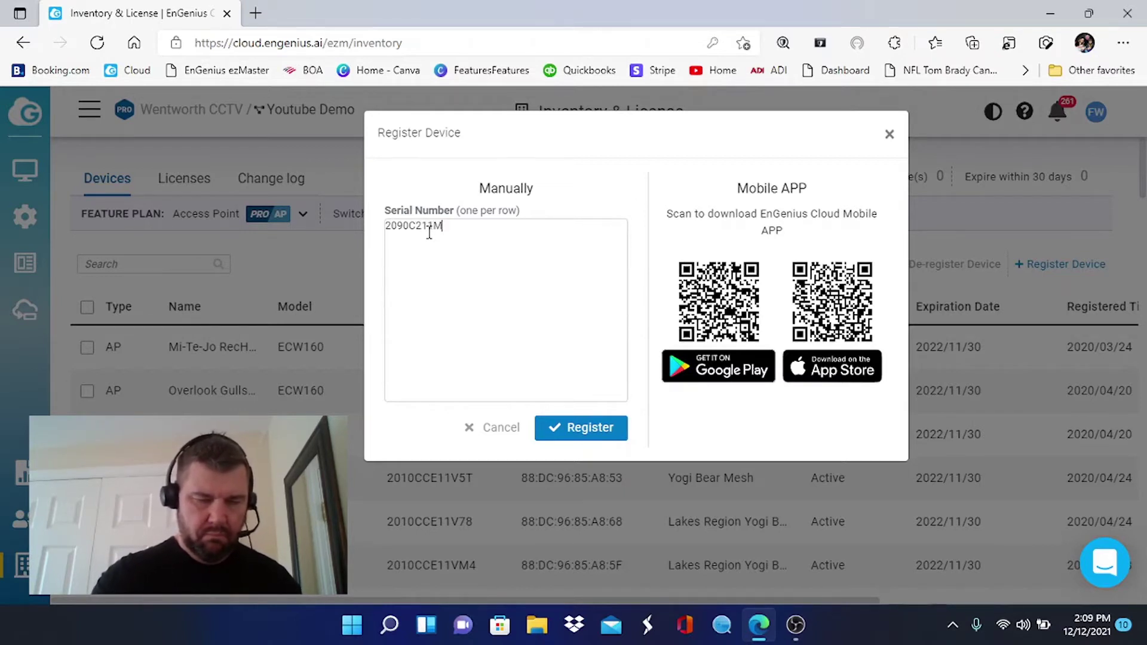
text(4K)
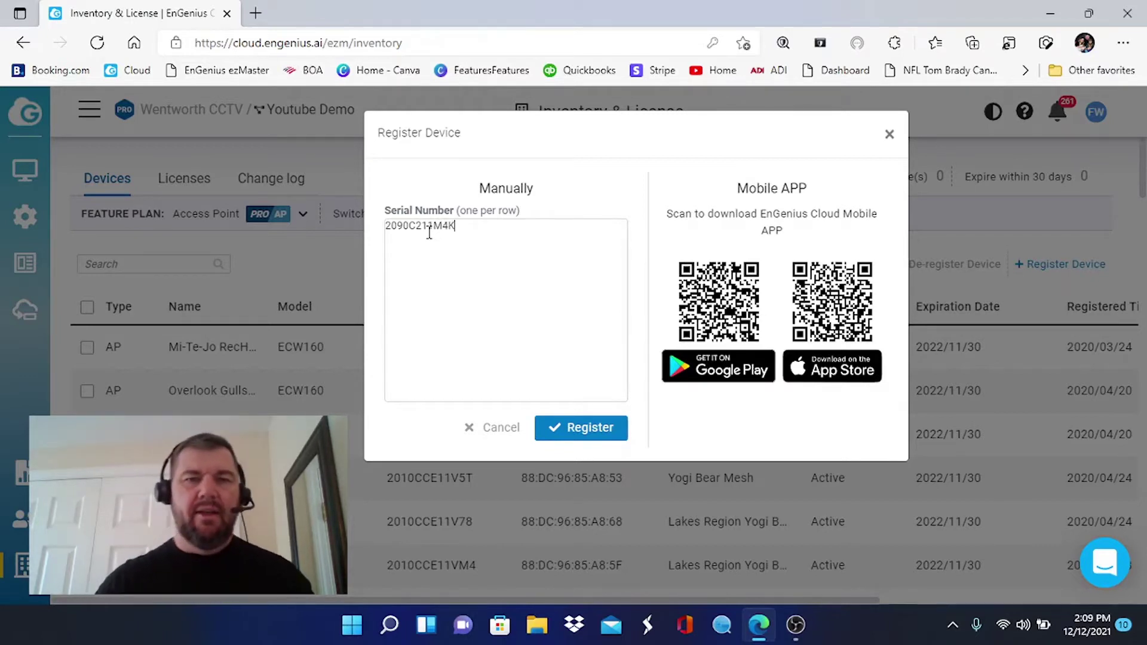
click(583, 429)
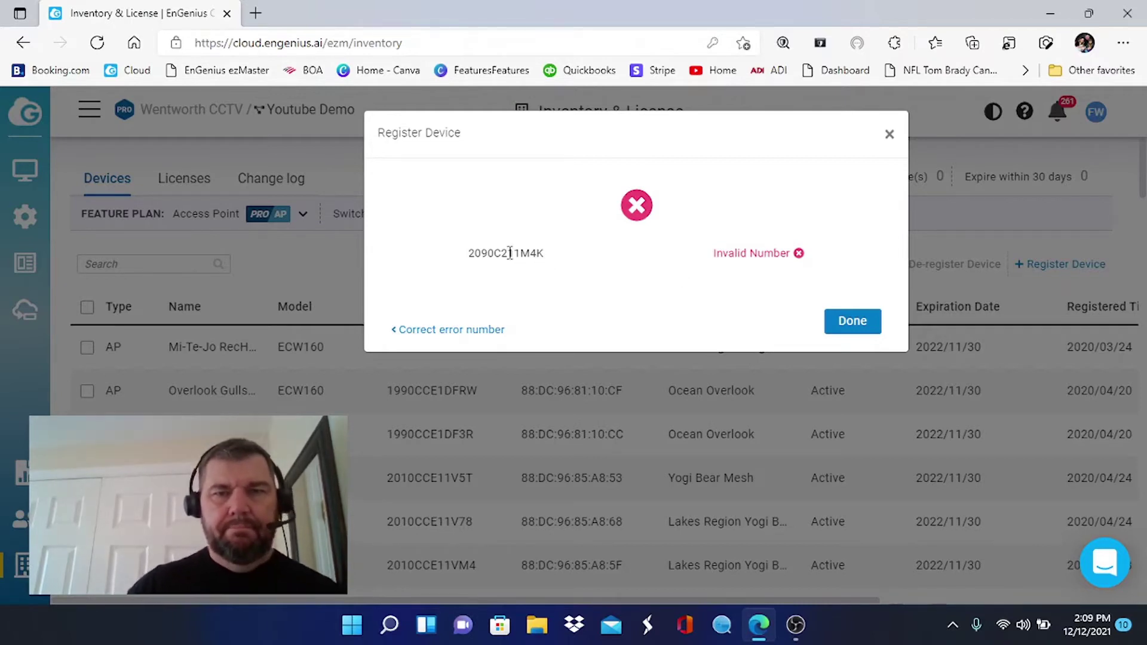
Select the rejected serial to check it, then close the dialog back to the inventory.
double_click(509, 253)
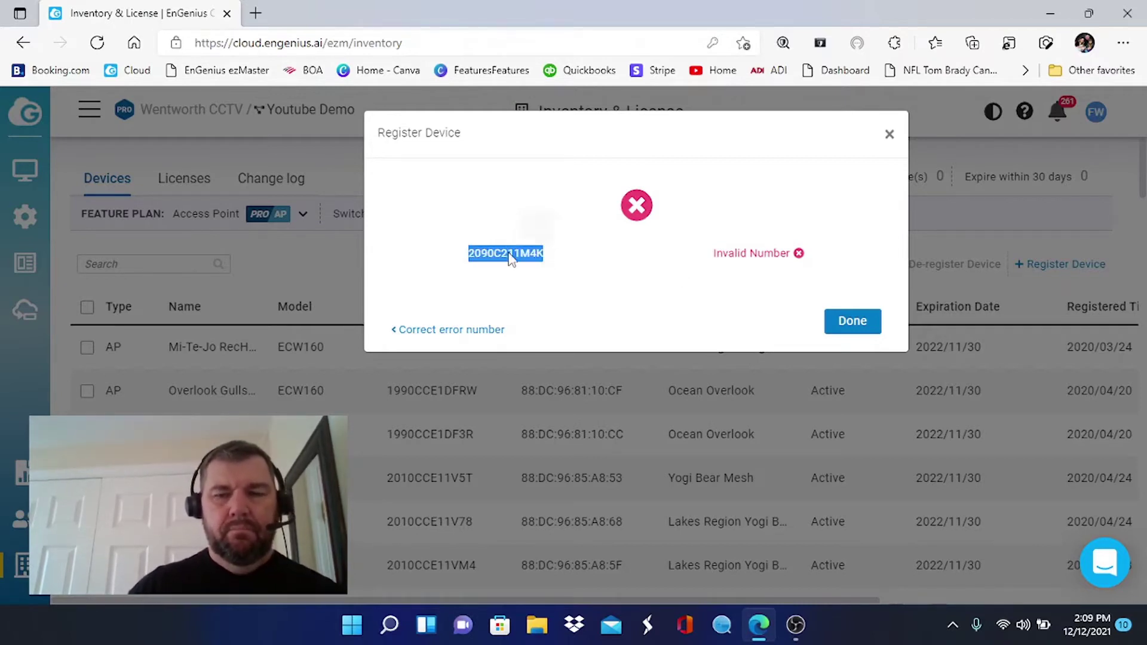
click(566, 278)
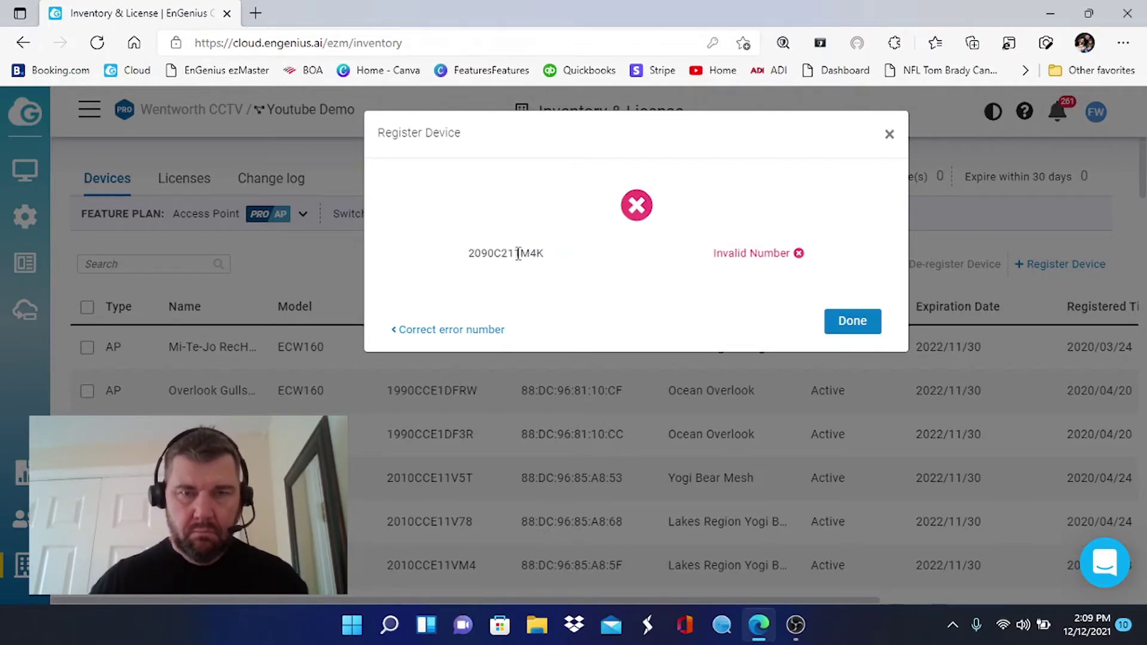
drag(566, 267, 281, 244)
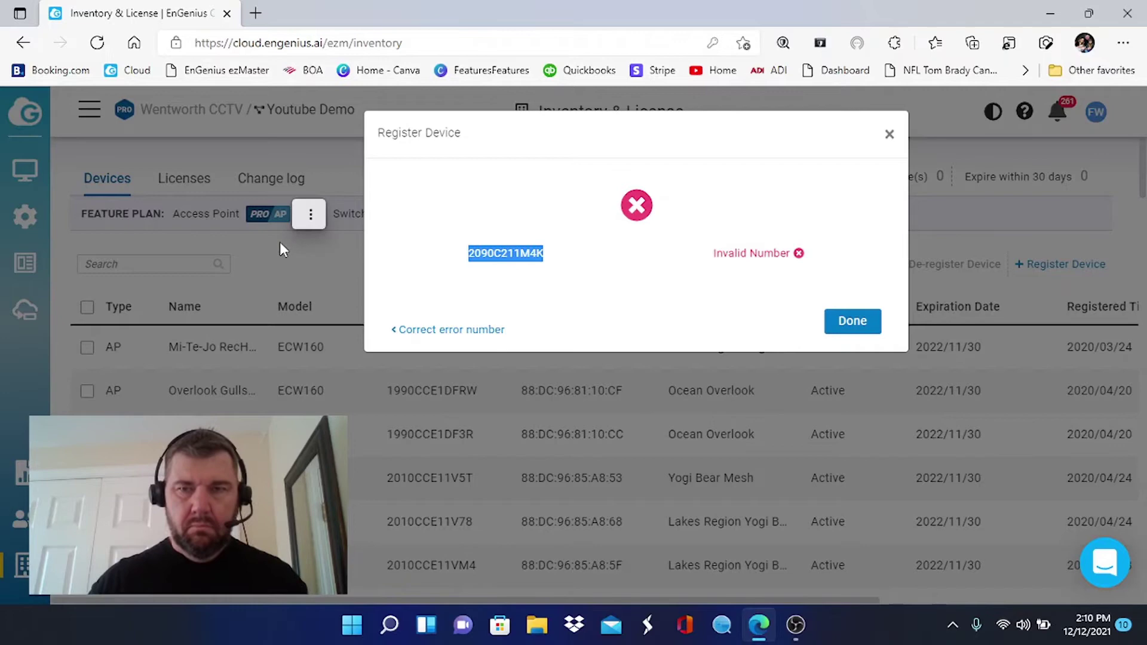
click(849, 322)
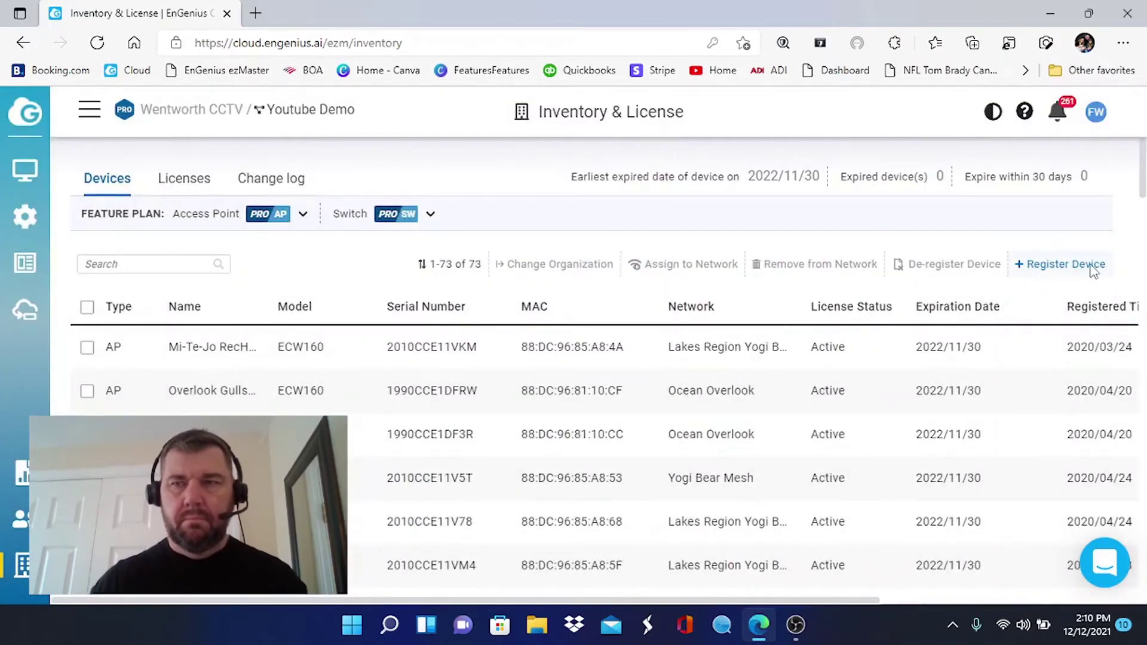
click(1087, 270)
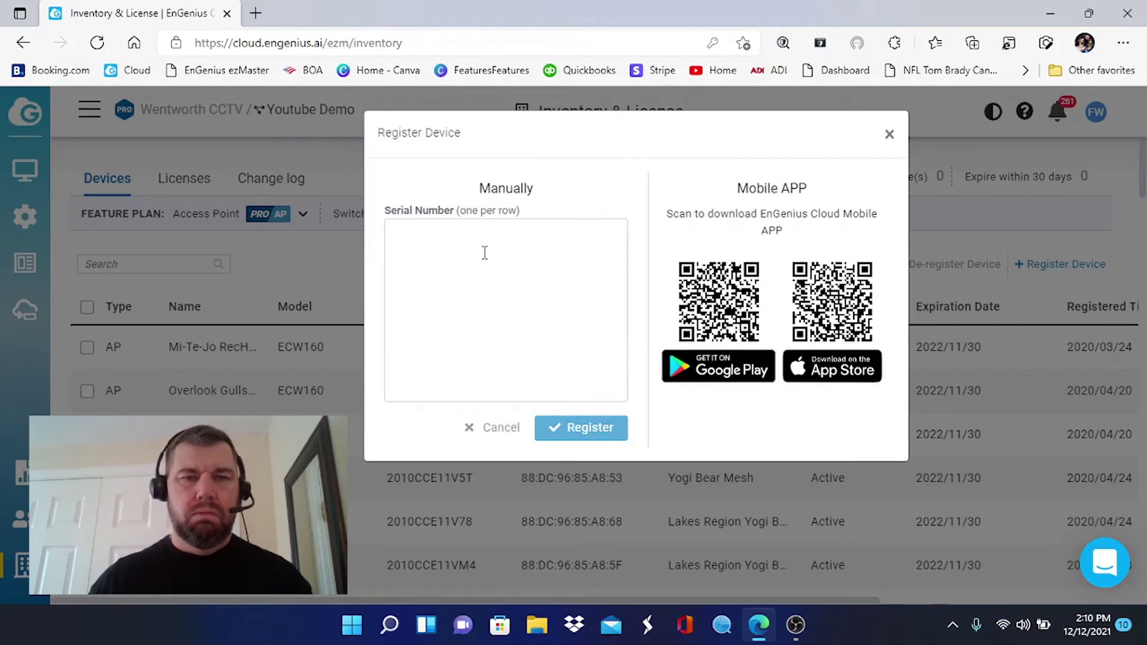
right_click(485, 253)
click(535, 355)
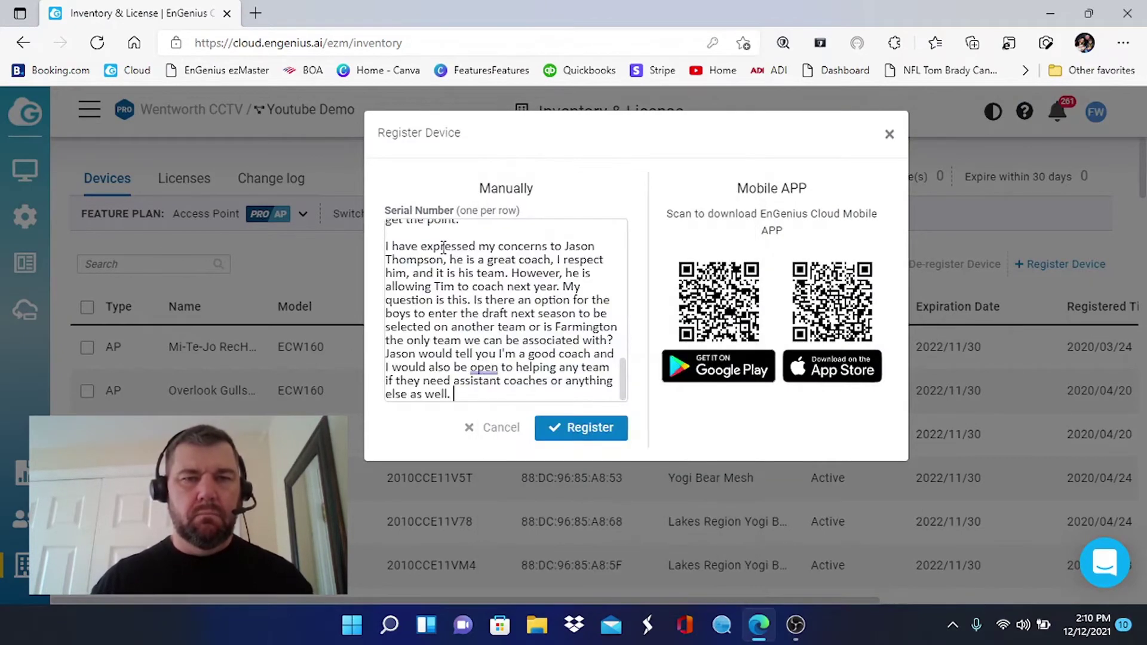
drag(472, 395, 275, 166)
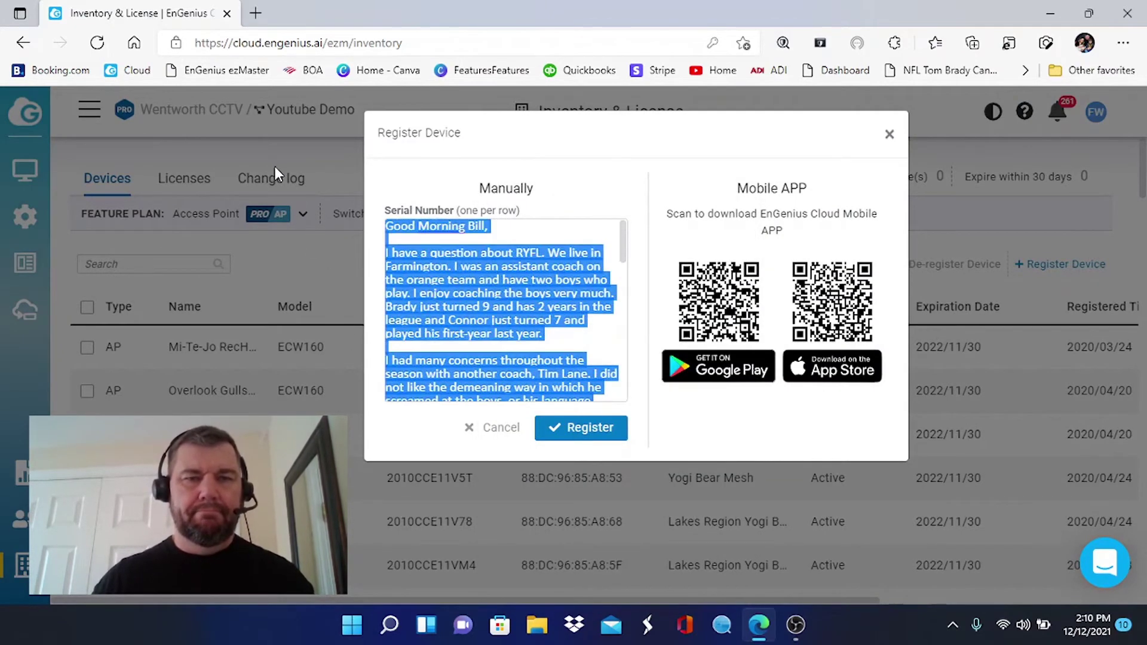
key(Delete)
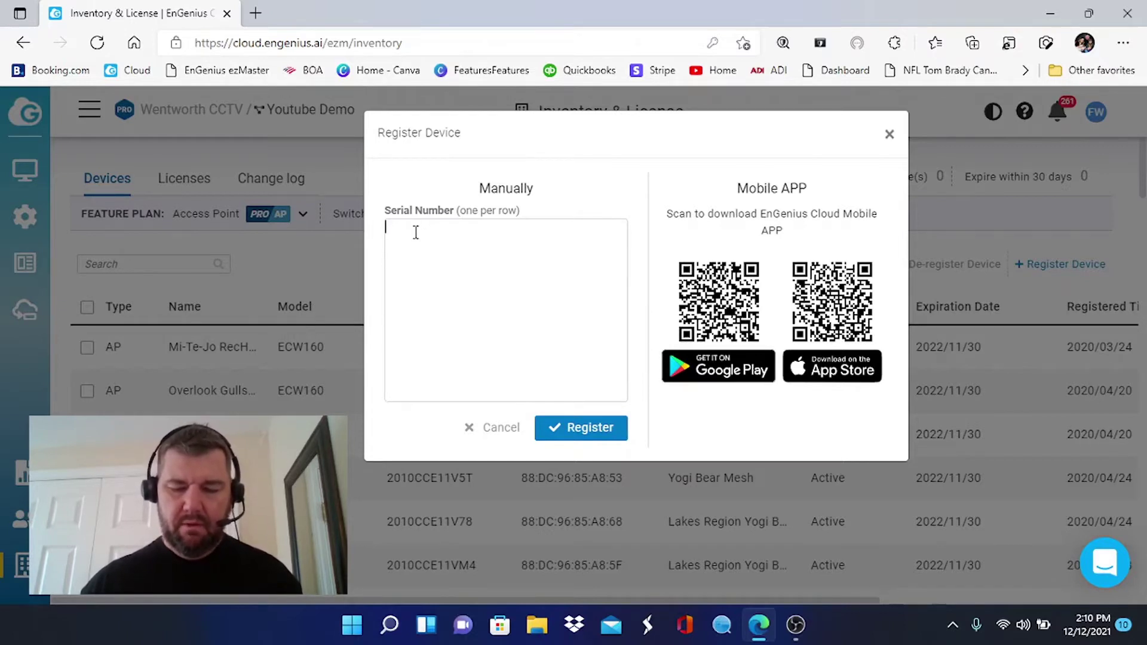
text(209)
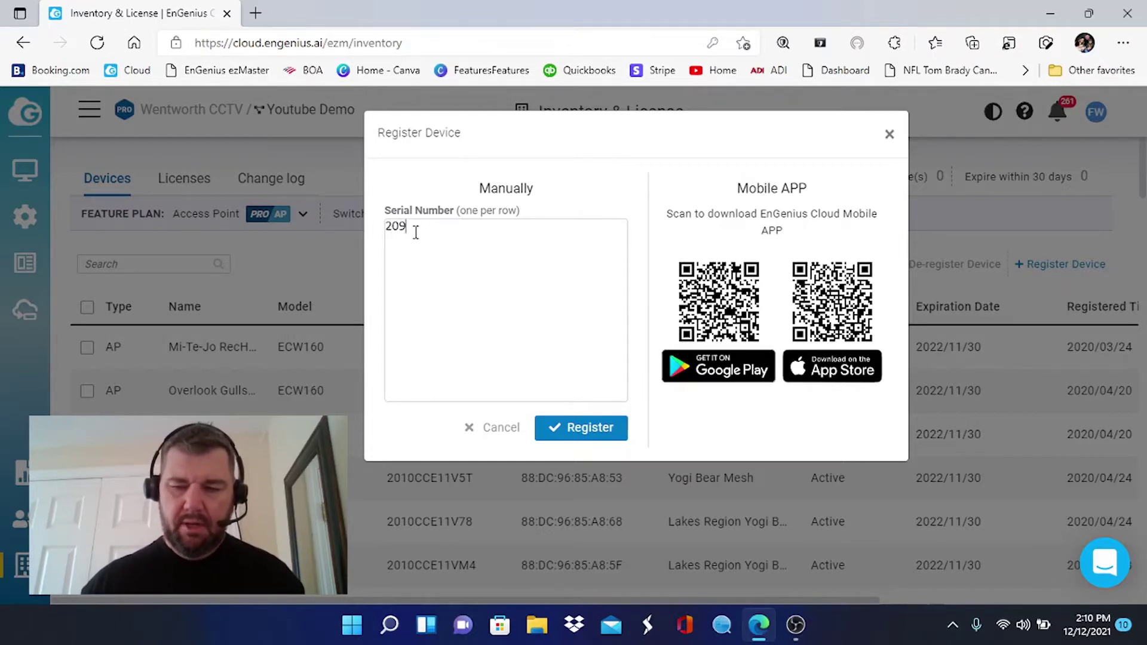
text(0C)
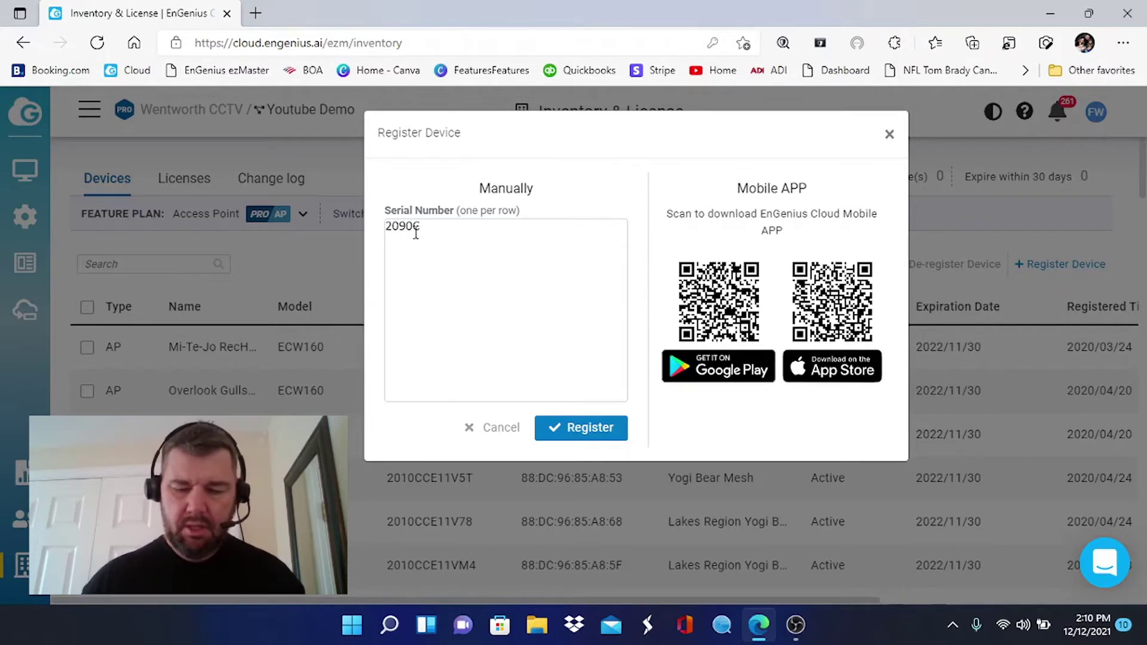
text(21)
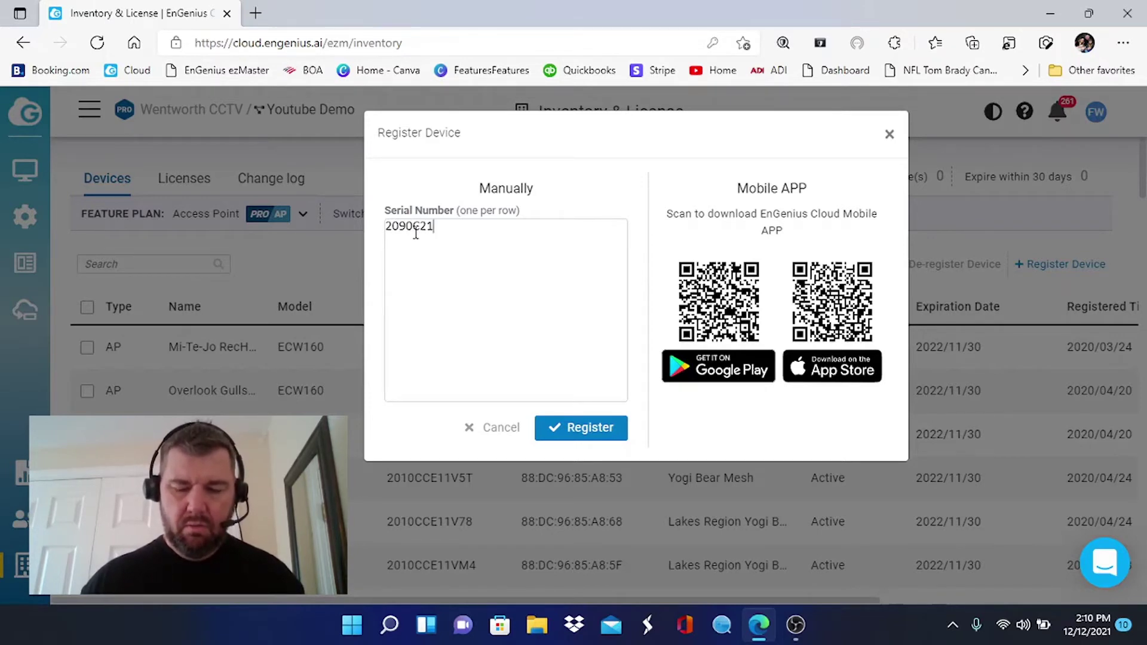
text(11)
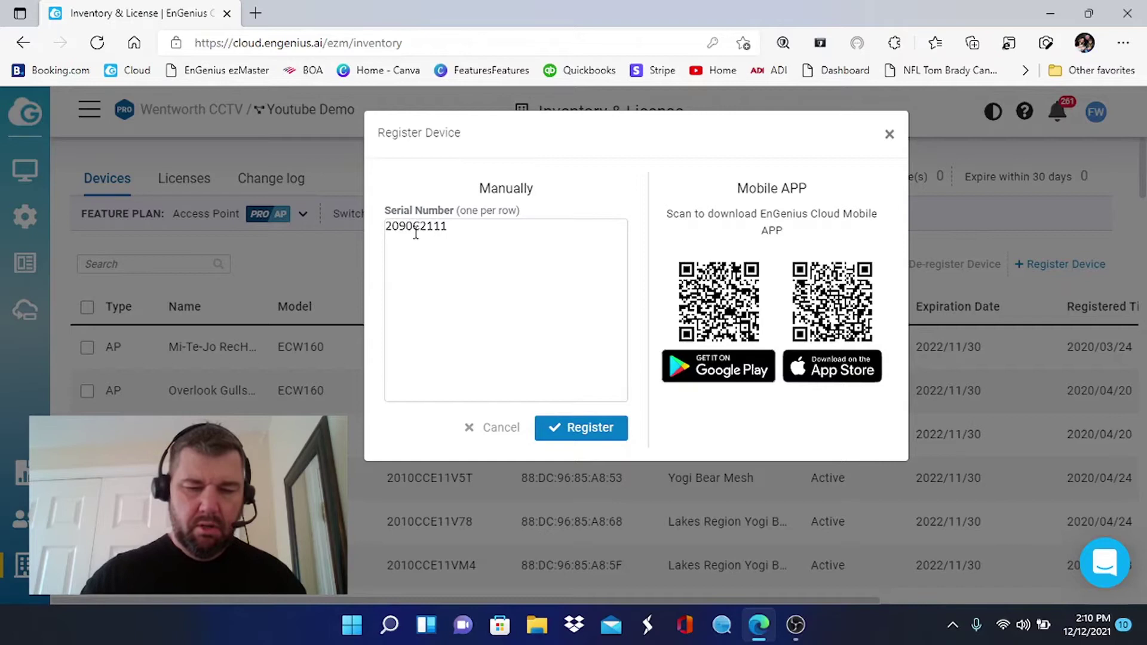
text(M4K)
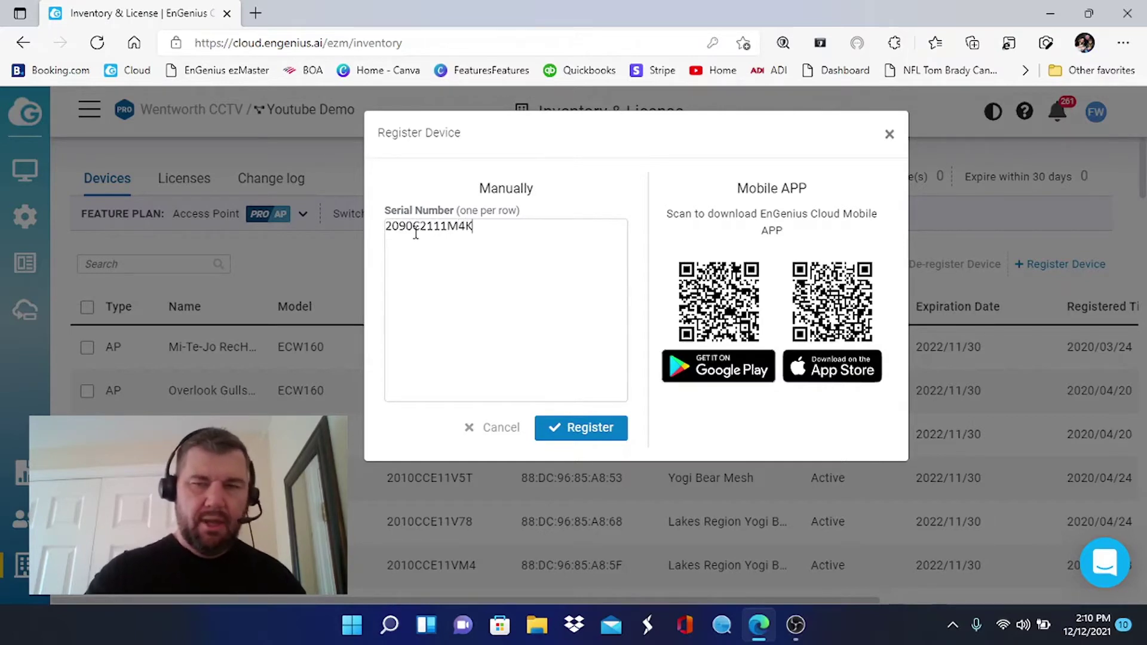
click(582, 429)
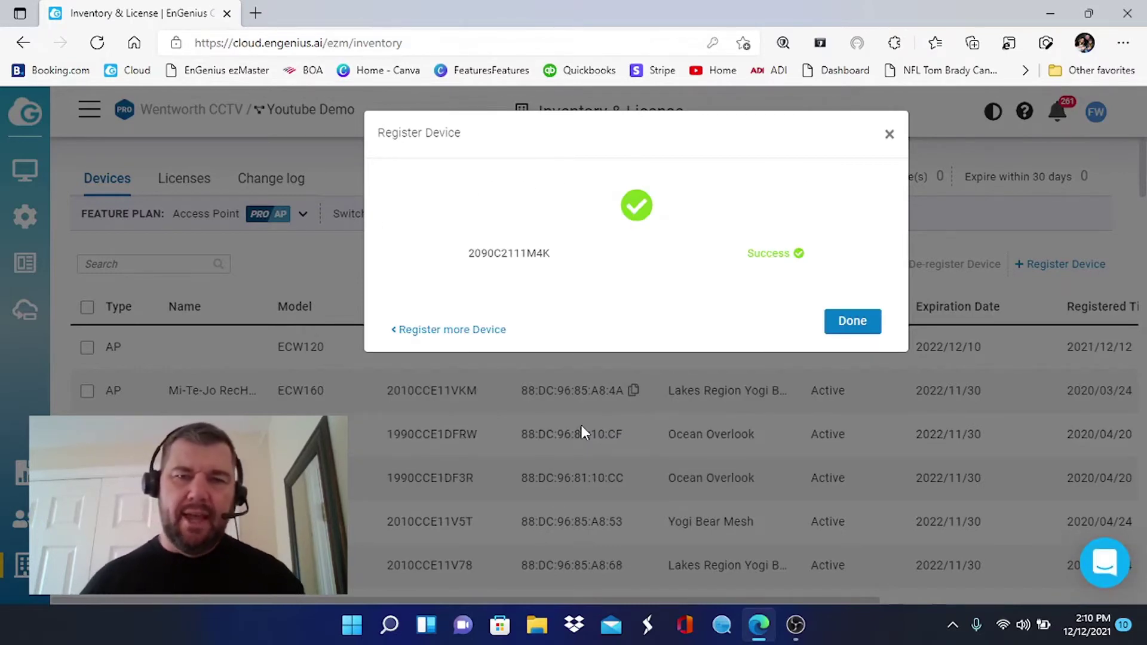
click(846, 324)
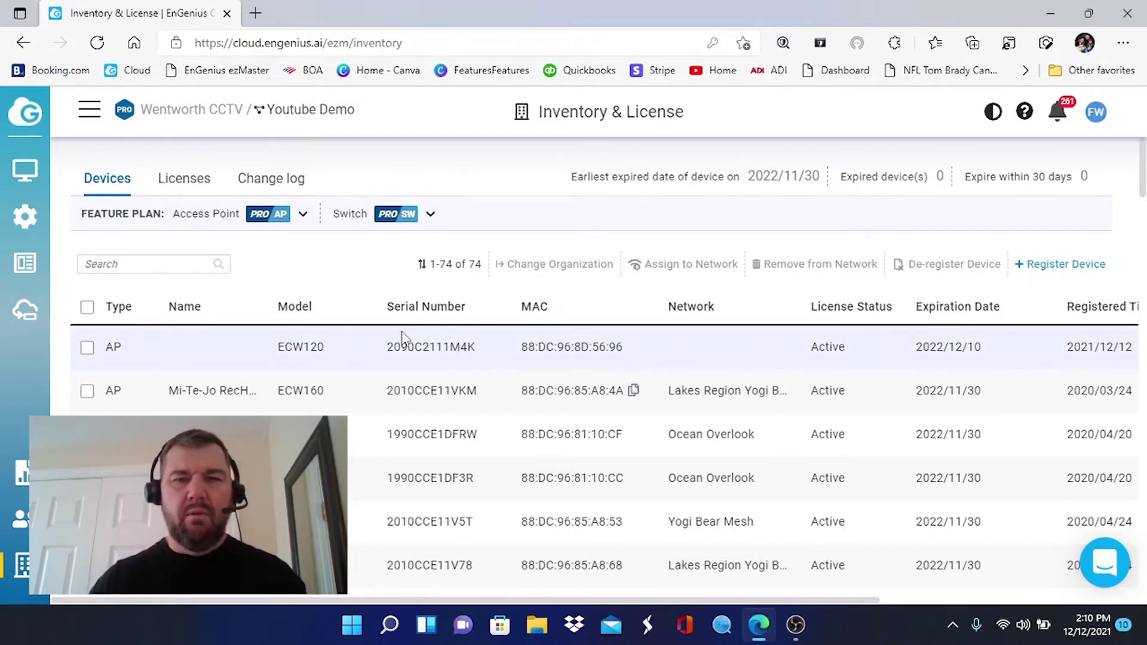
Tick the ECW120 access point 2090C2111M4K and assign it to the Youtube Demo network.
drag(419, 346, 163, 371)
click(568, 359)
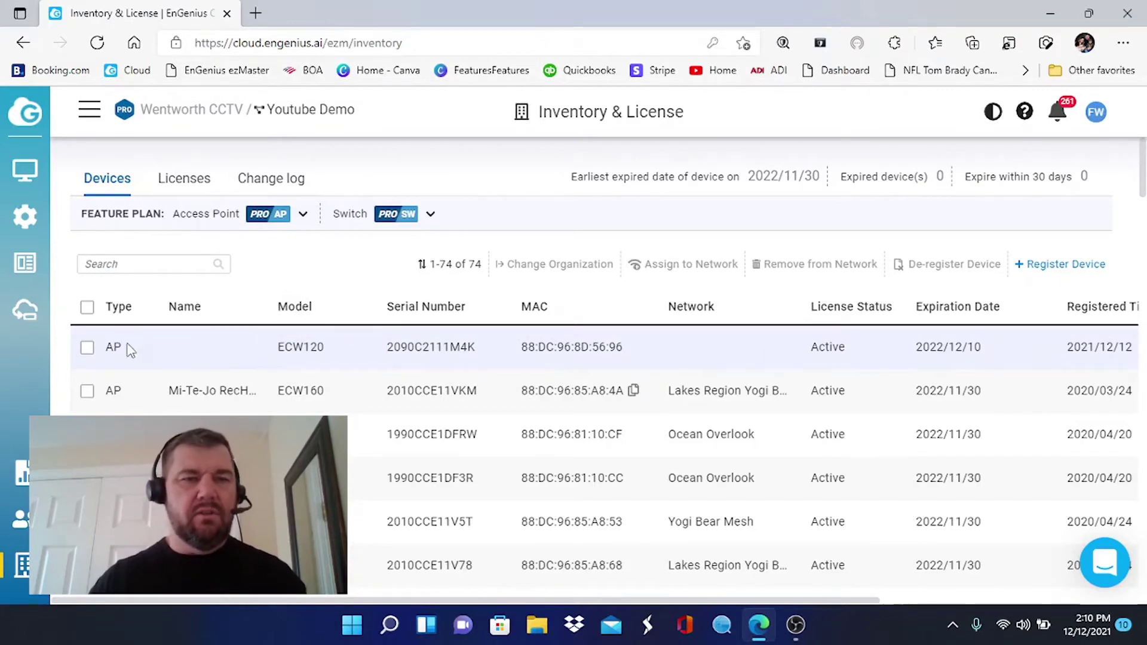
click(87, 347)
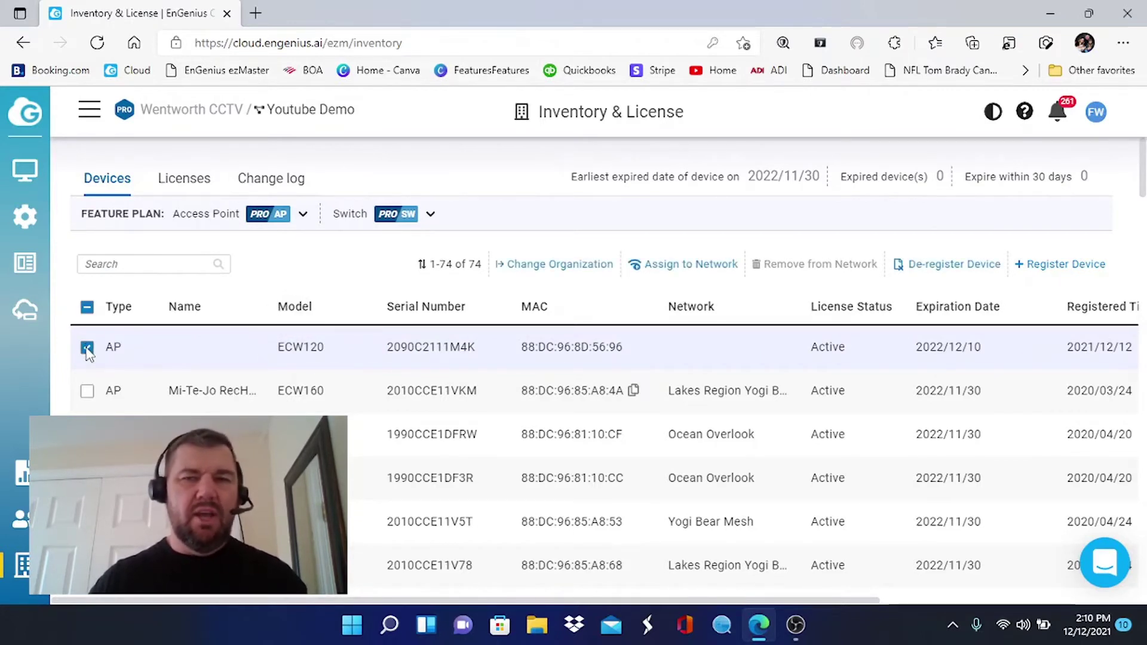
click(695, 264)
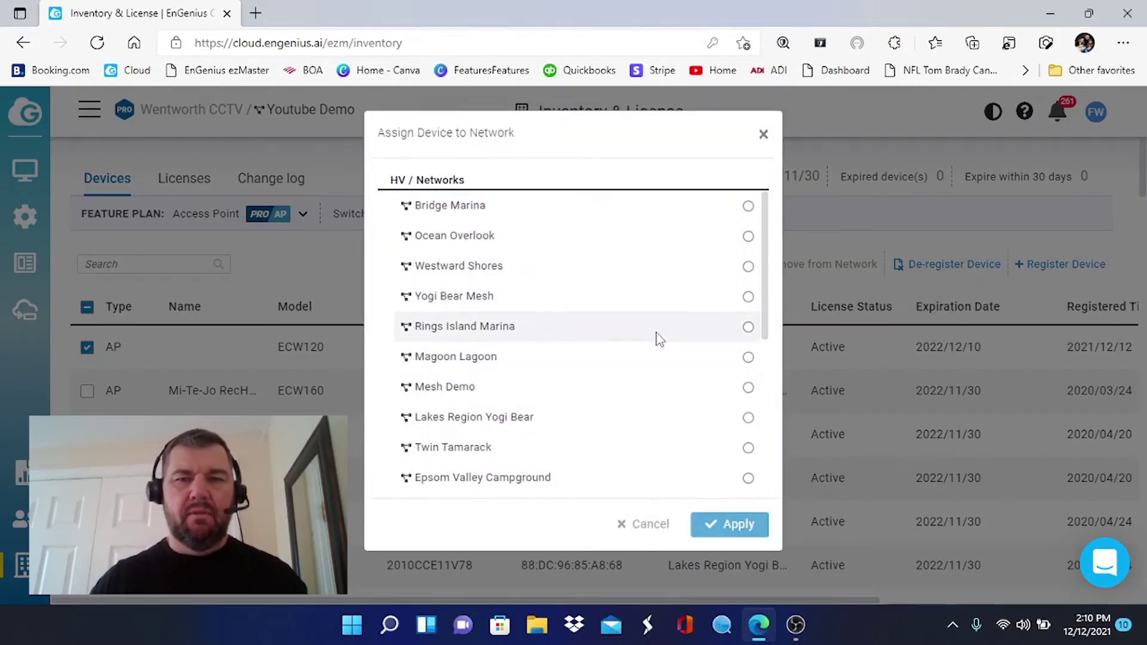
scroll(657, 340, down, 5)
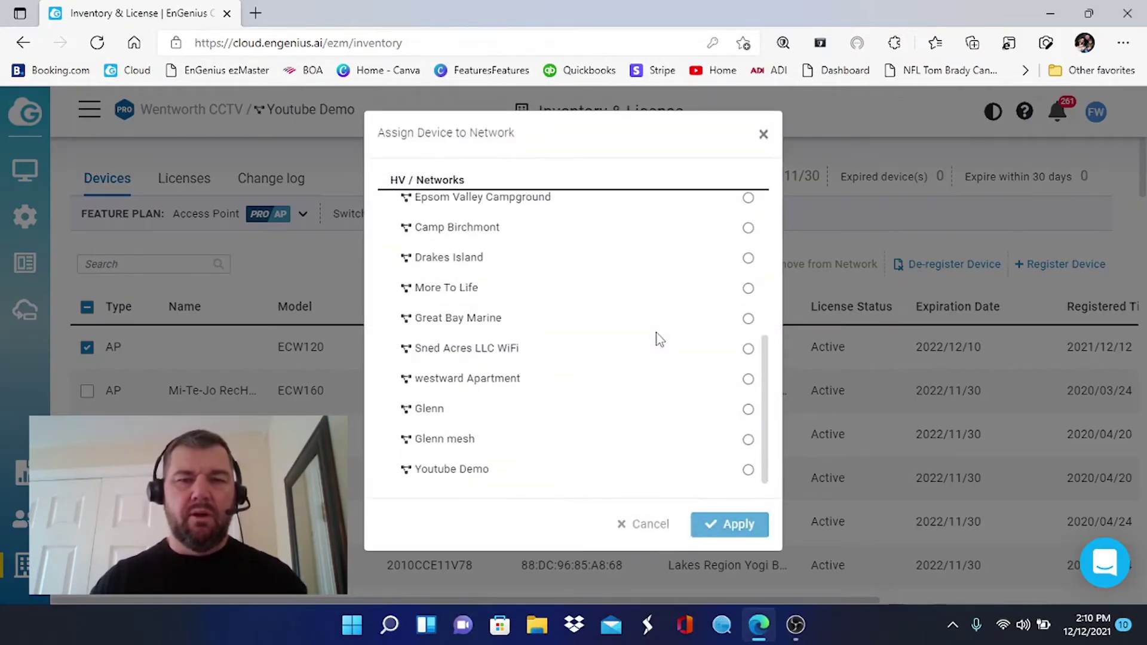
click(749, 472)
click(740, 528)
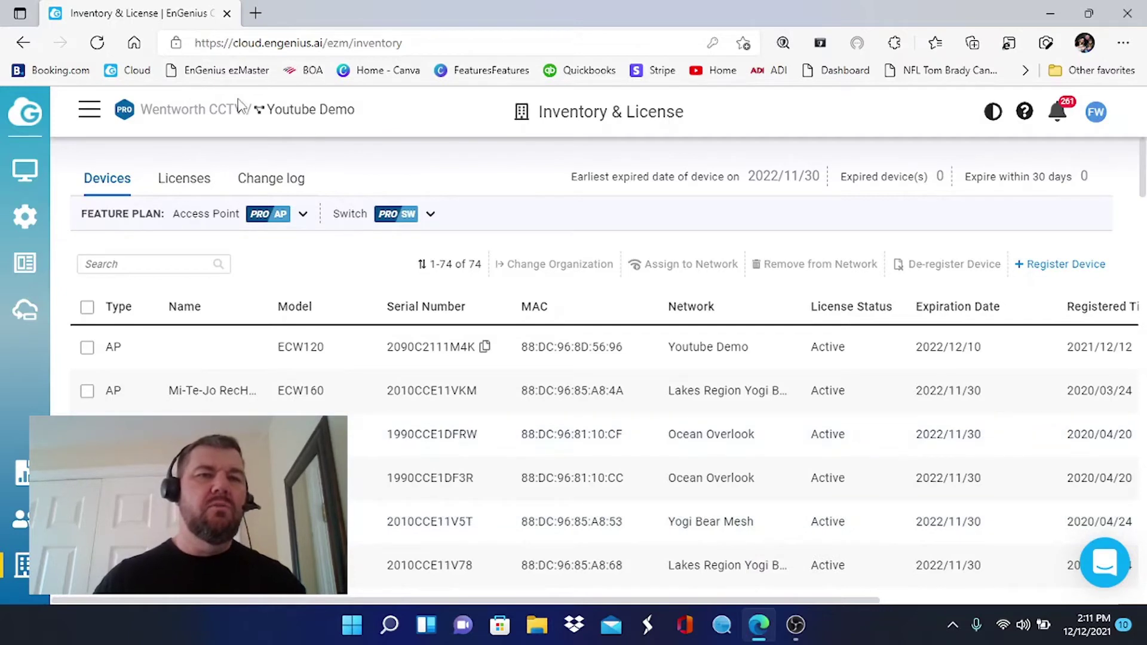
Browse the network list, then open the Youtube Demo dashboard showing 1 access point online.
click(91, 111)
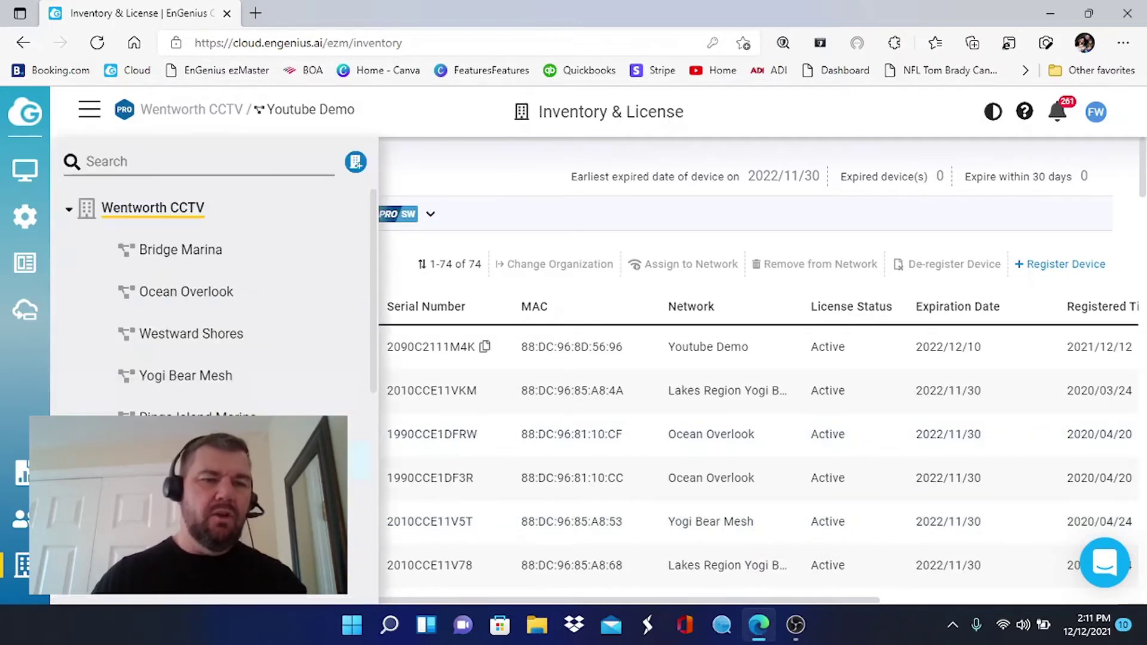
scroll(215, 298, down, 5)
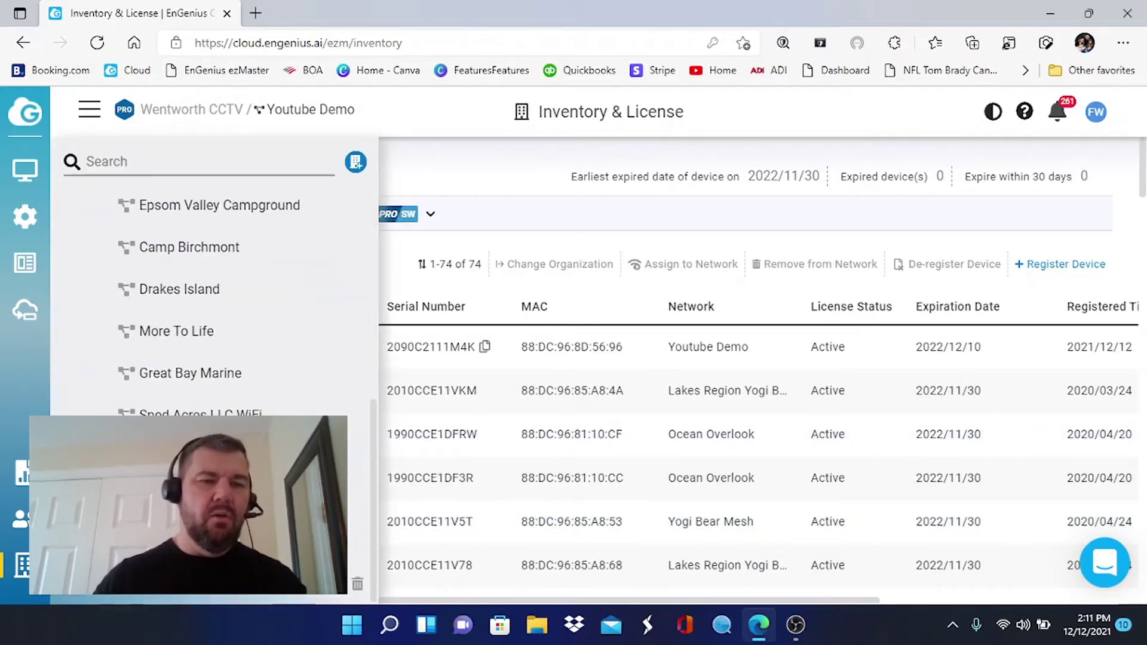
click(202, 596)
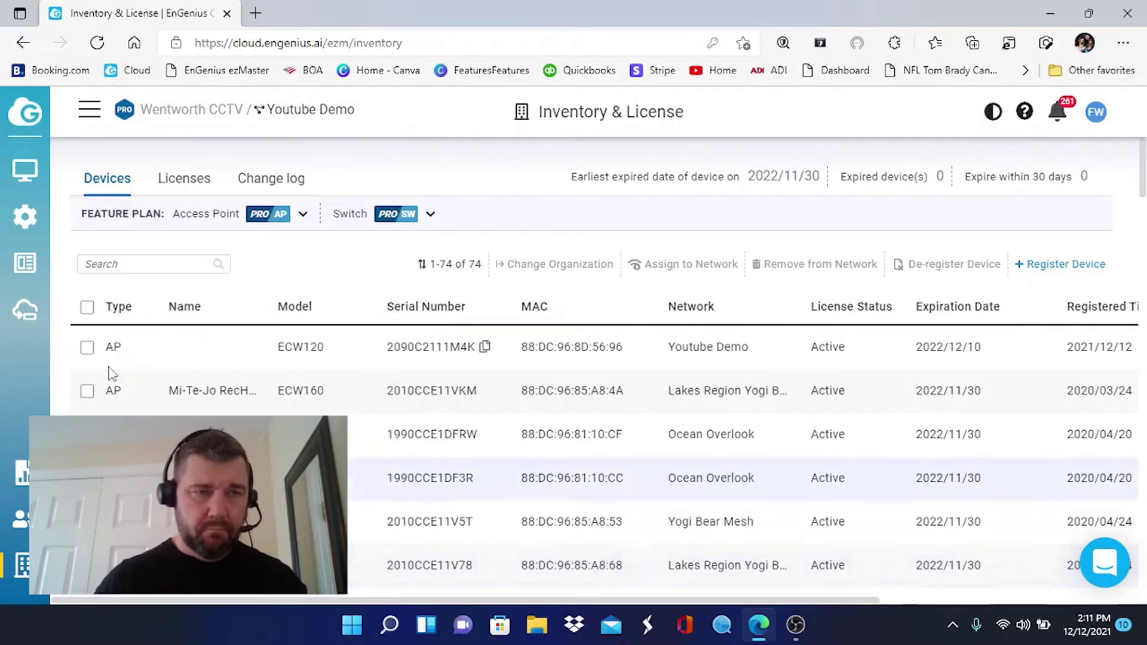
mouse_move(20, 177)
click(64, 197)
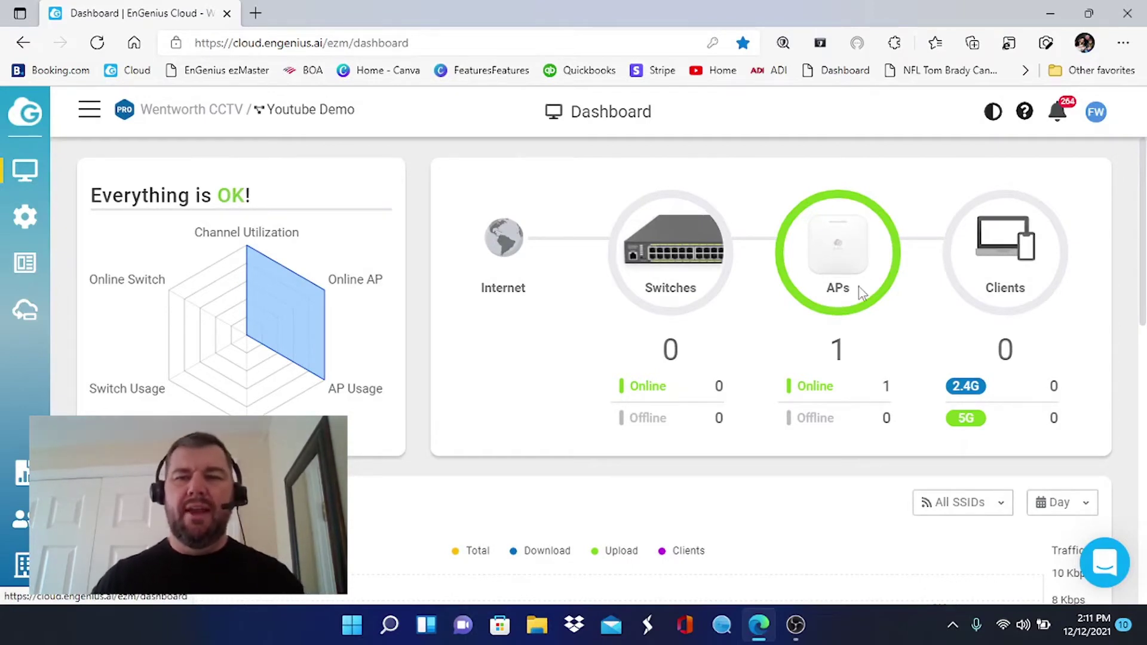
mouse_move(331, 233)
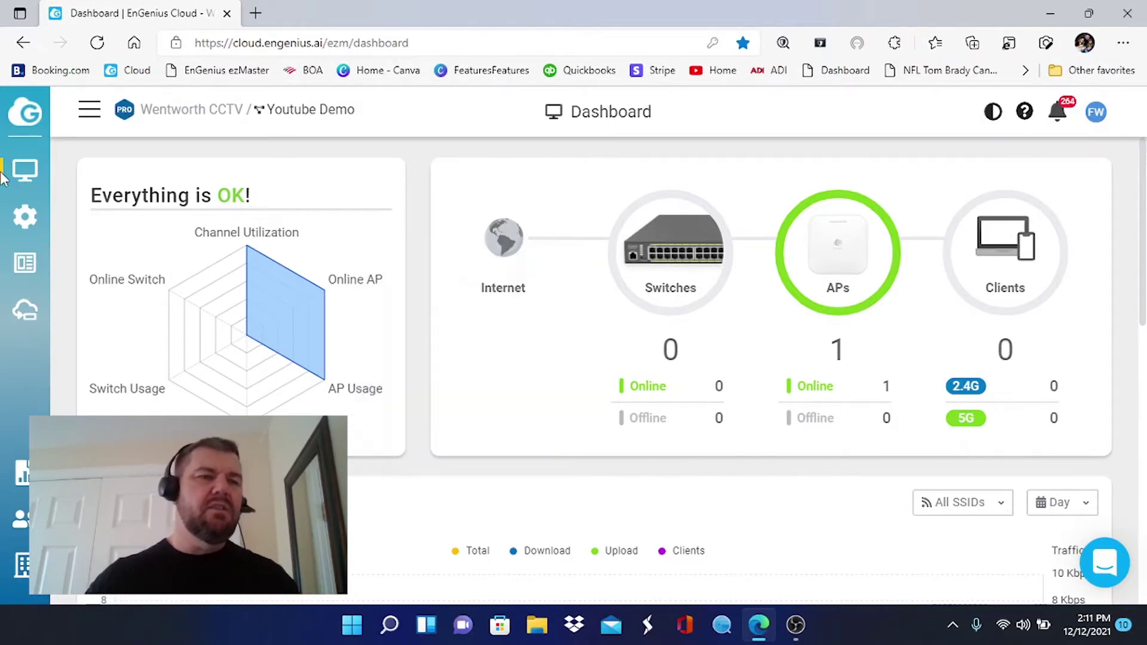
mouse_move(27, 218)
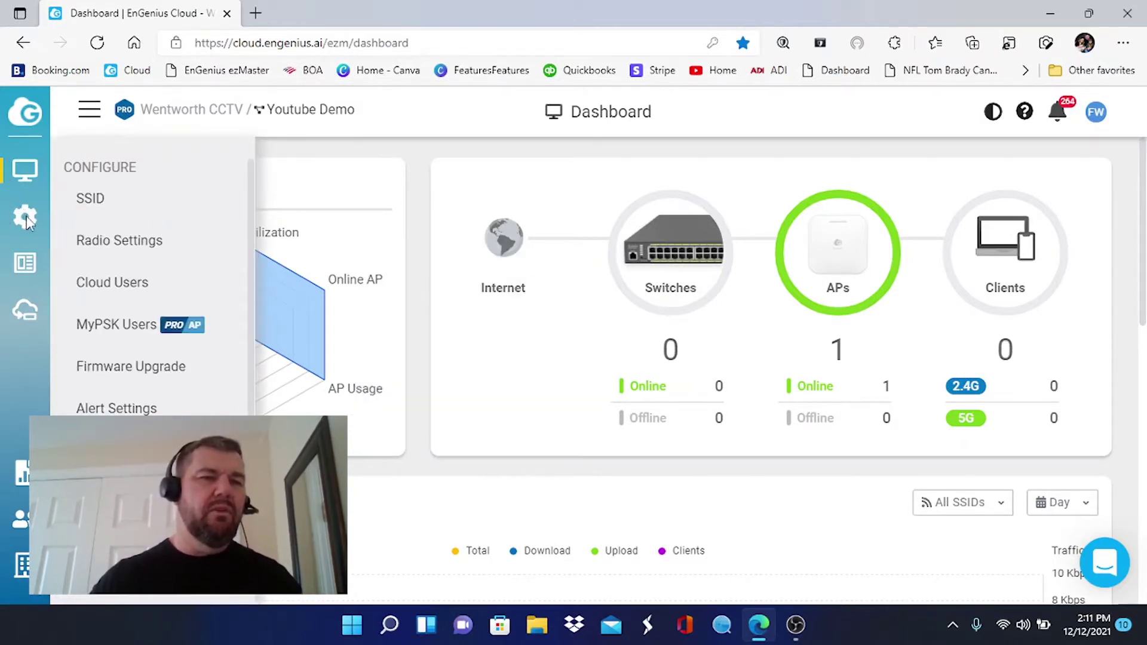
Open the EnGenius WiFi SSID's settings and rename it to 'Wentworth Home'.
click(99, 205)
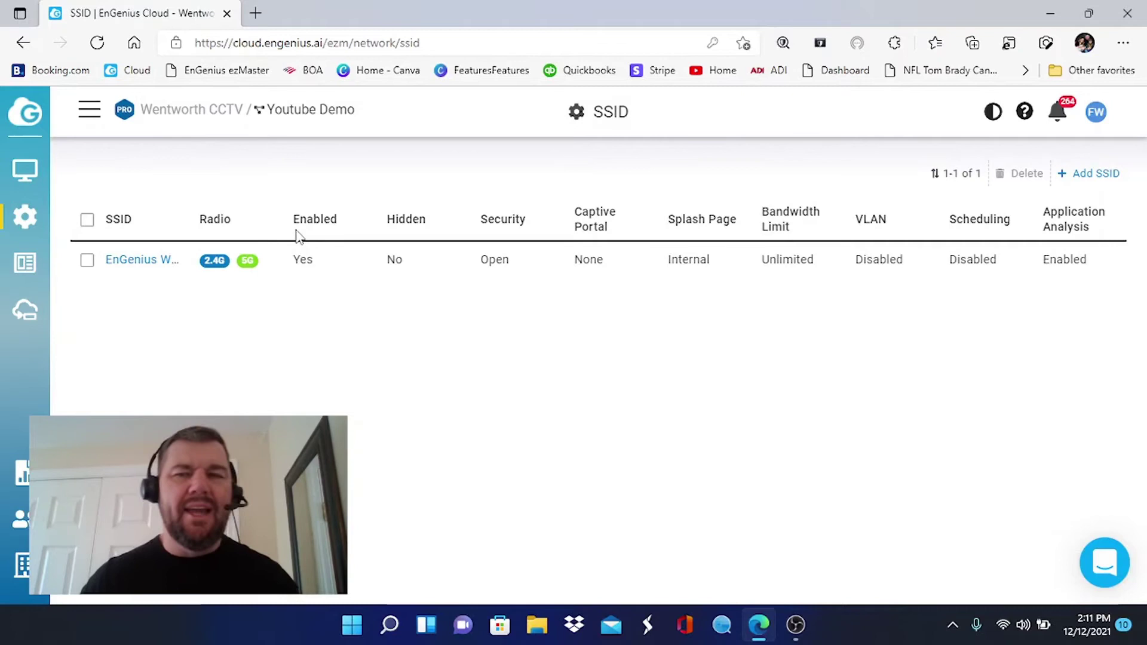
click(130, 263)
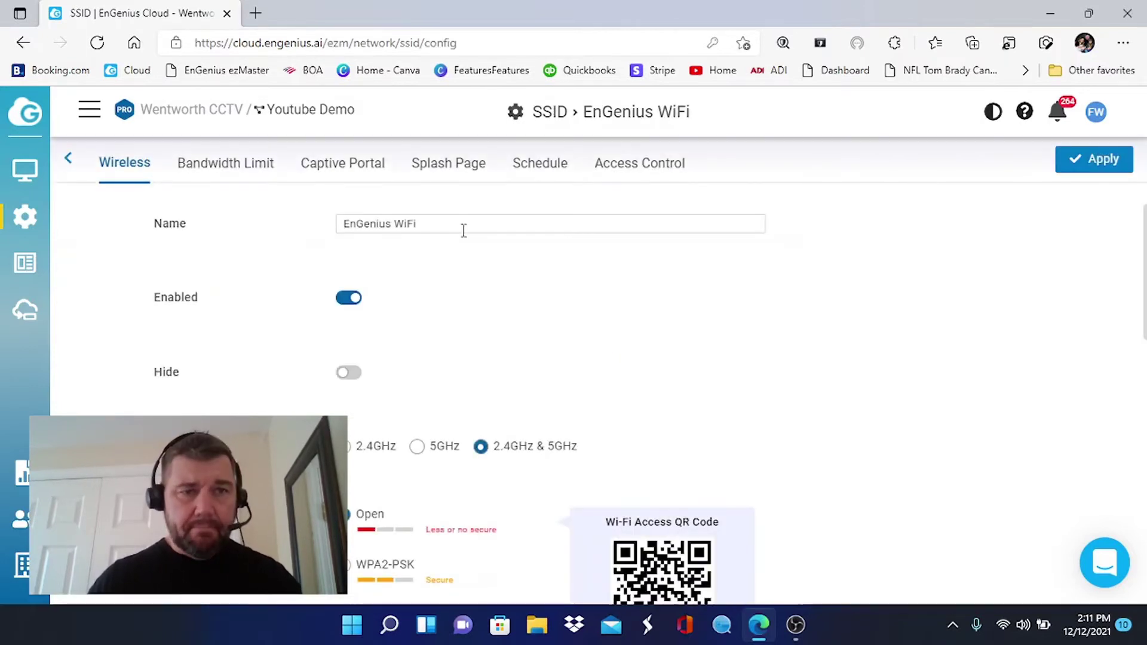
drag(456, 224, 165, 226)
text(Wentw)
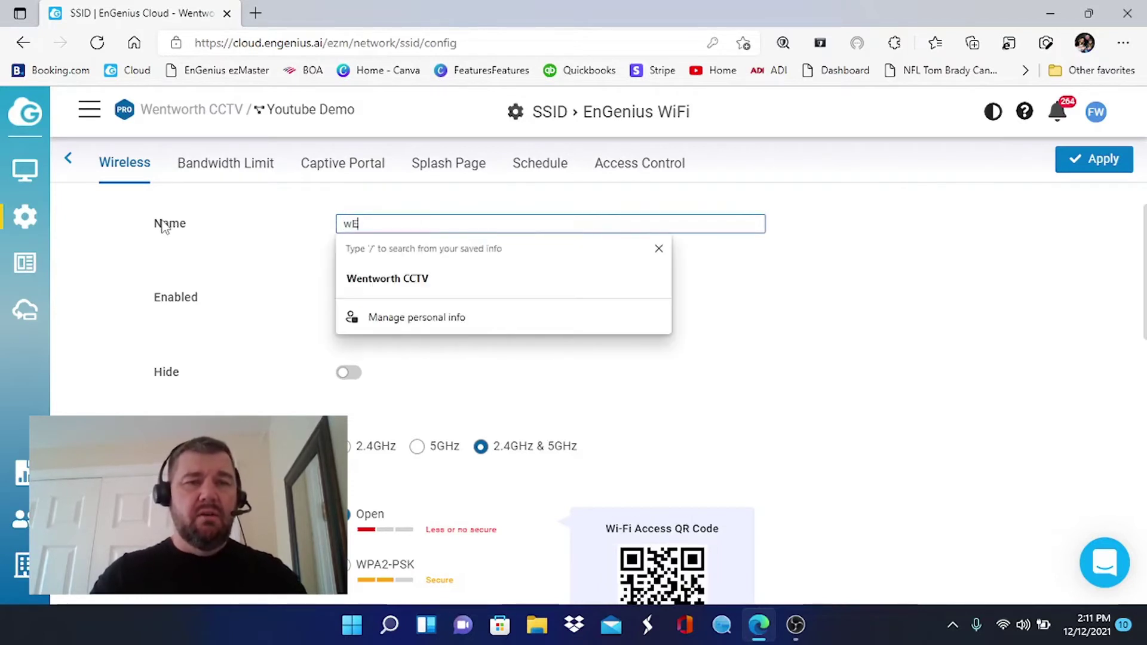
key(BackSpace)
key(BackSpace)
key(BackSpace)
key(BackSpace)
key(BackSpace)
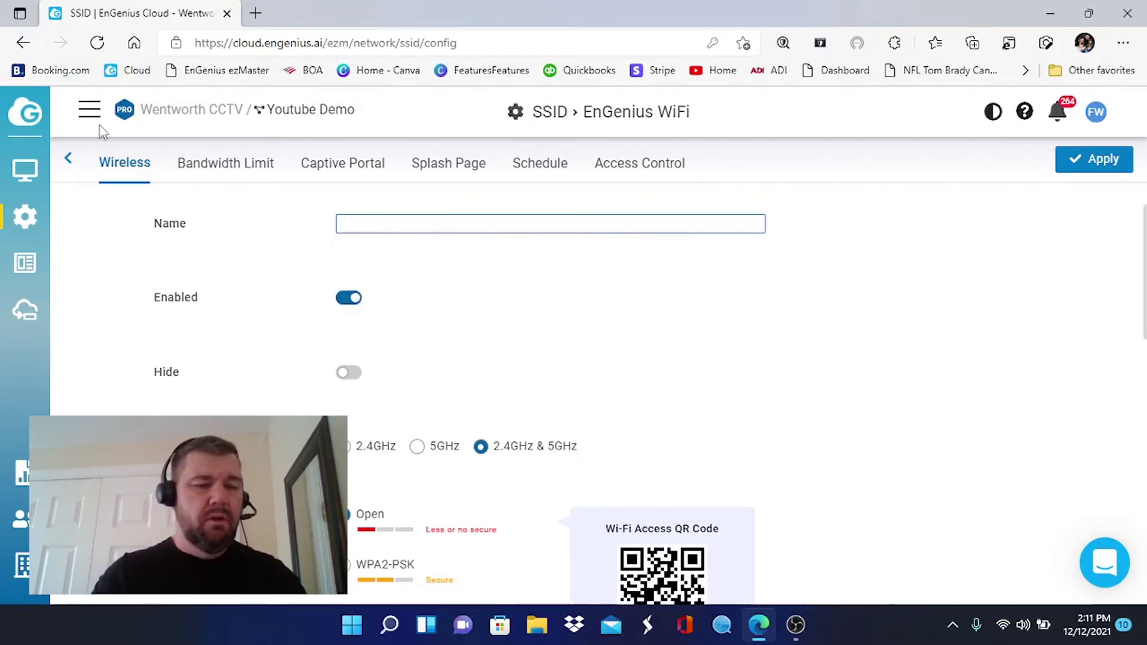
text(Wentworth Home)
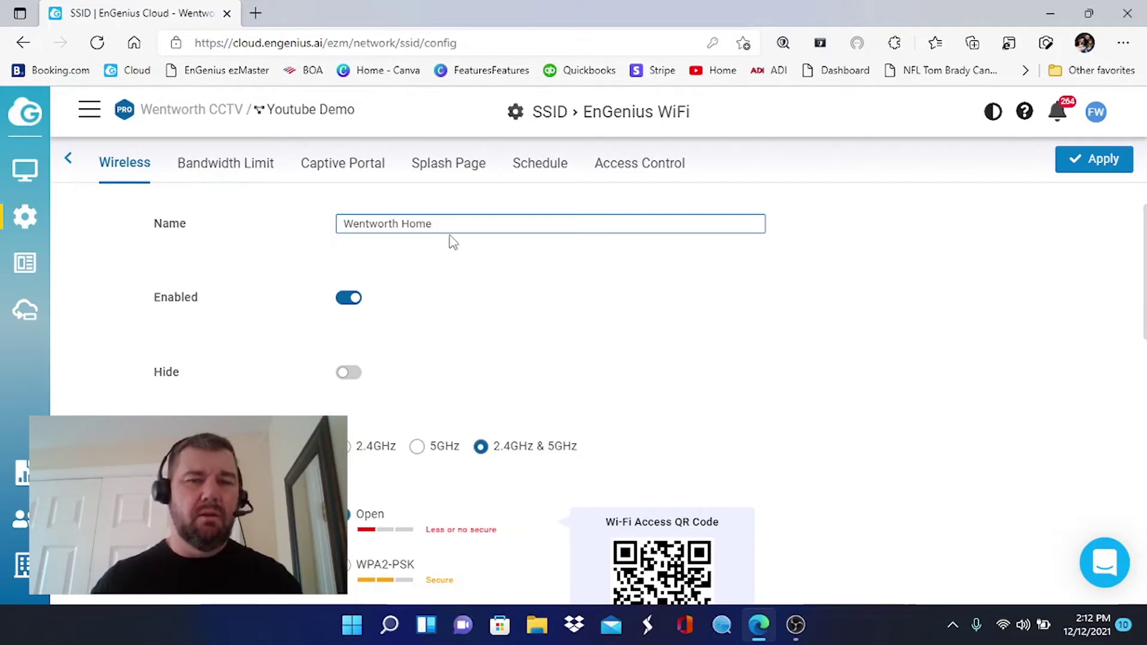
Set the SSID's security type to WPA2-PSK and enter the Wi-Fi passphrase.
scroll(453, 241, down, 3)
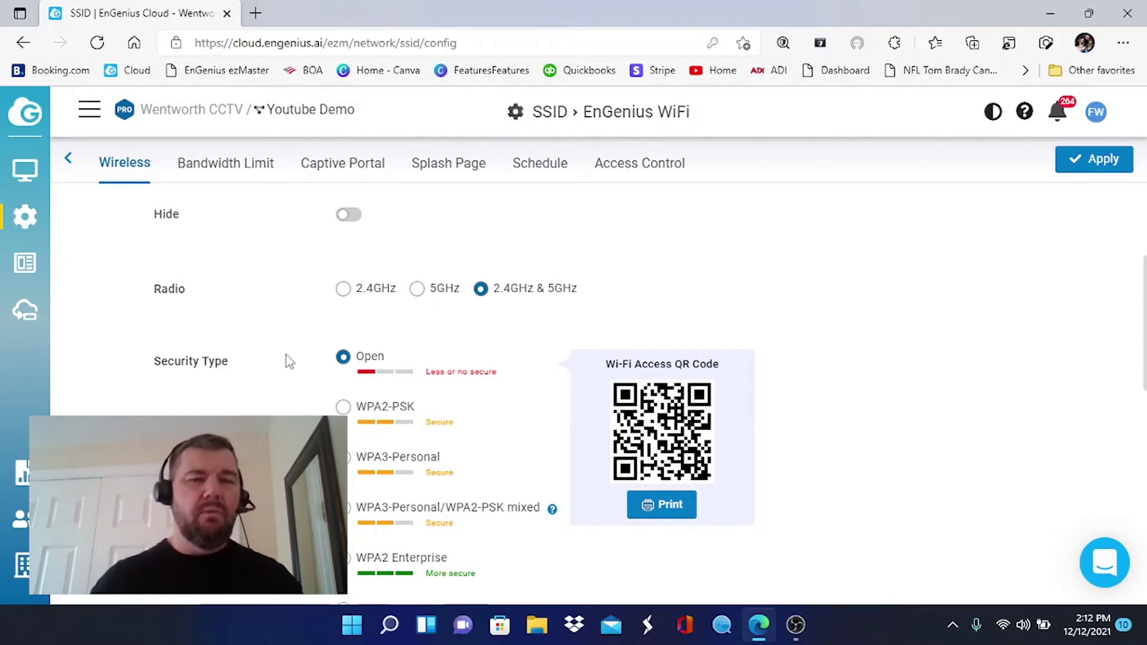
click(344, 409)
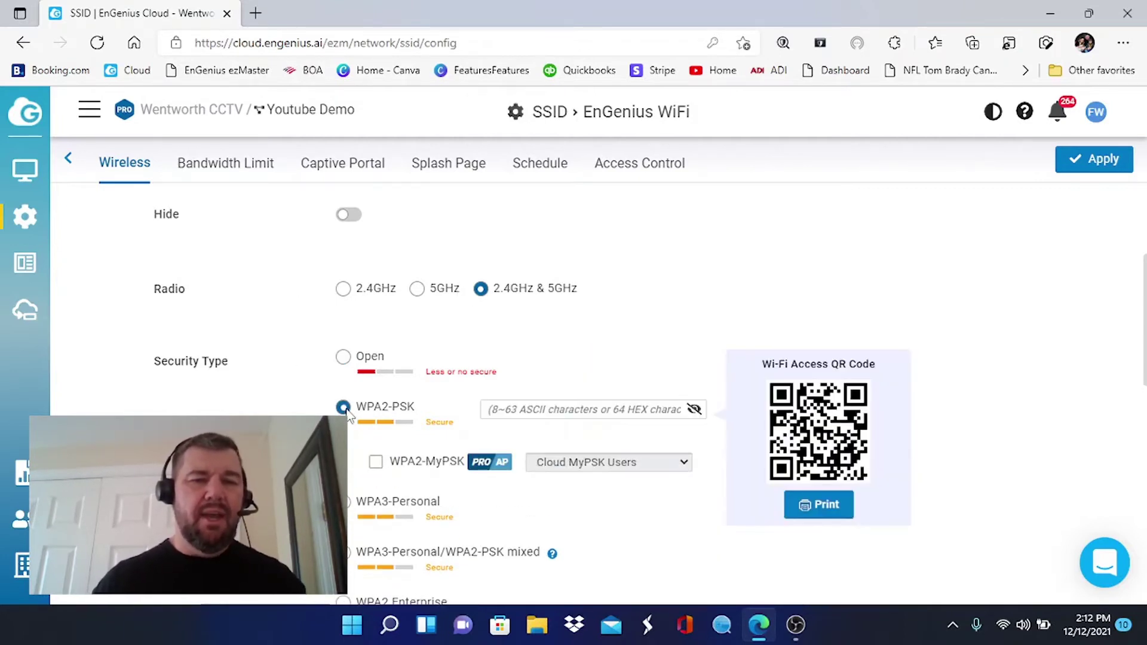
click(555, 409)
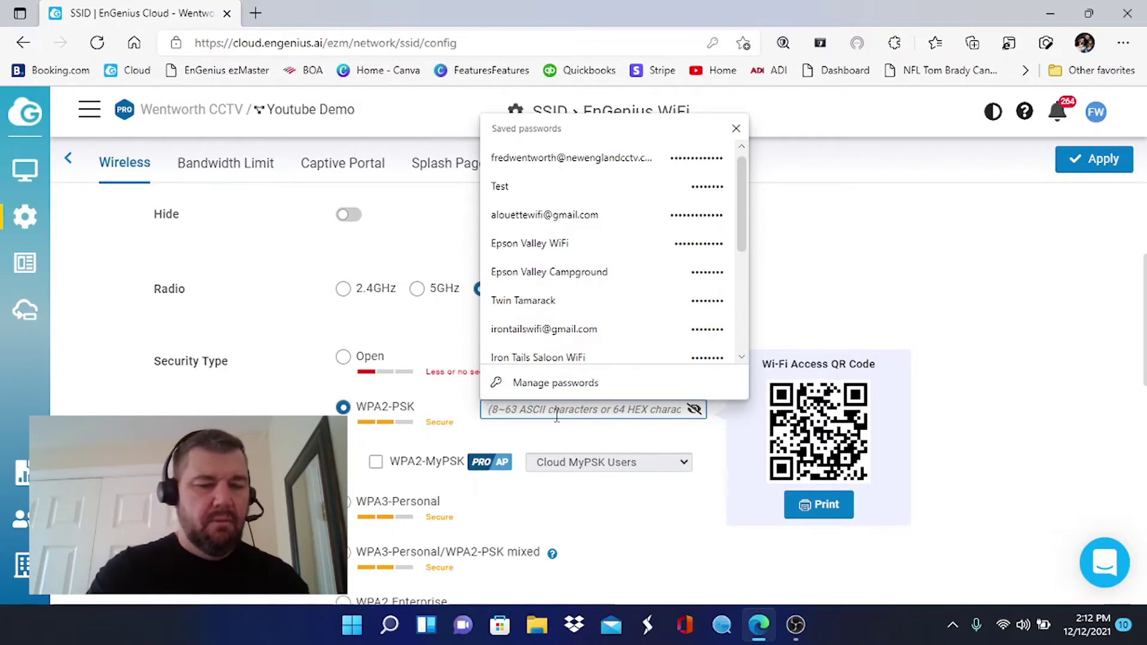
text(*********)
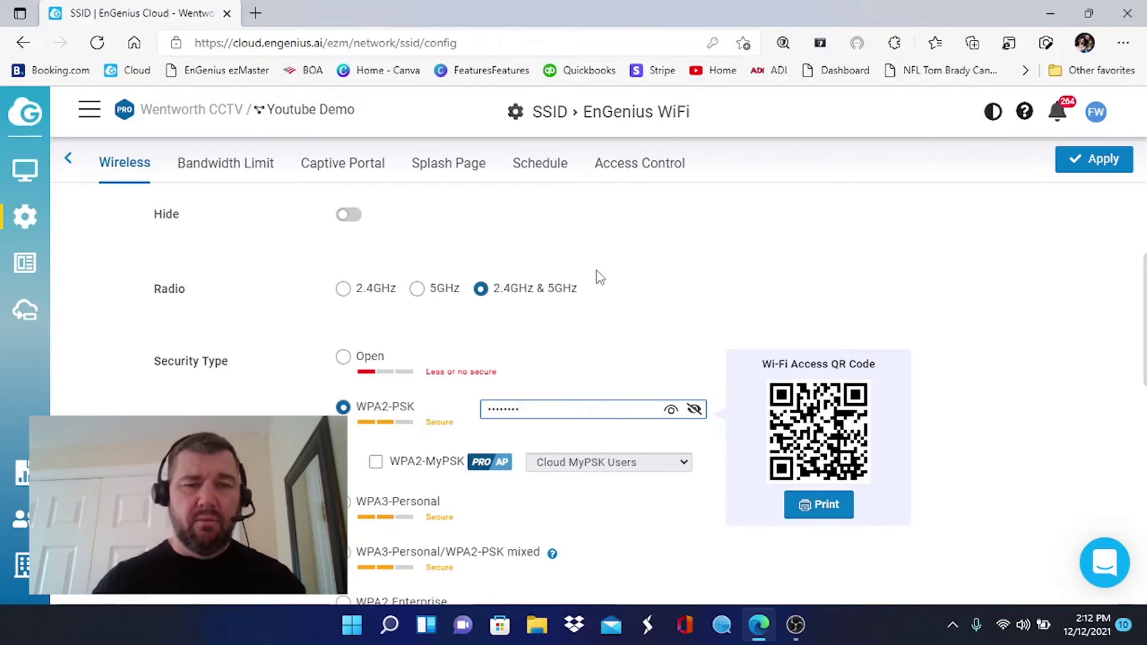
scroll(597, 275, down, 3)
scroll(600, 276, down, 6)
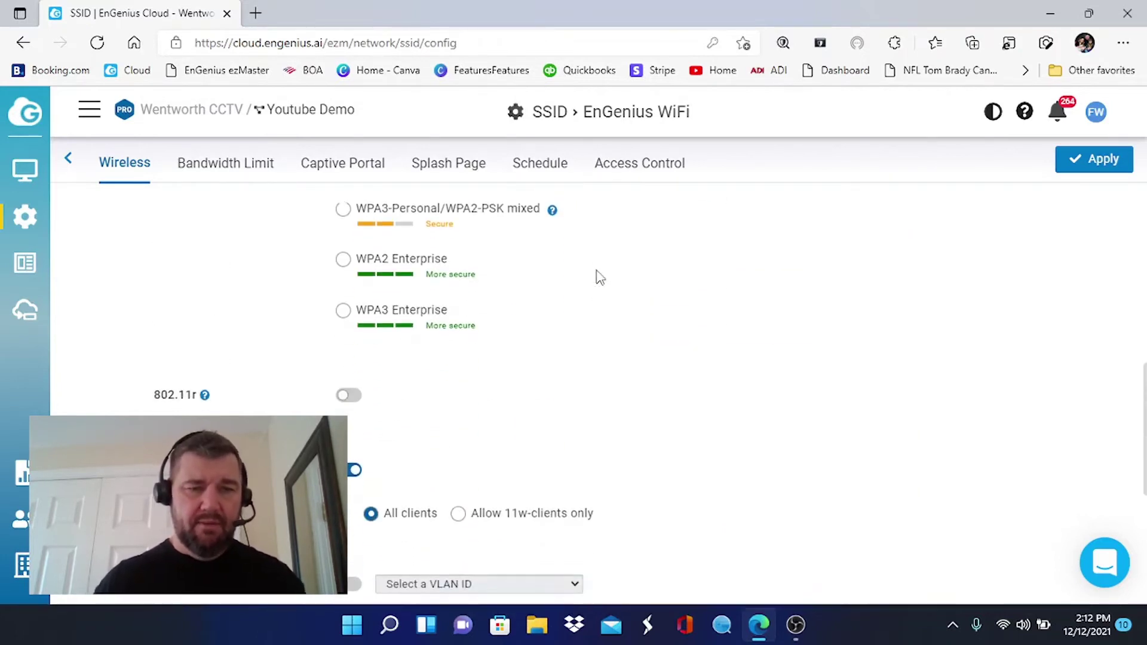
scroll(600, 277, down, 4)
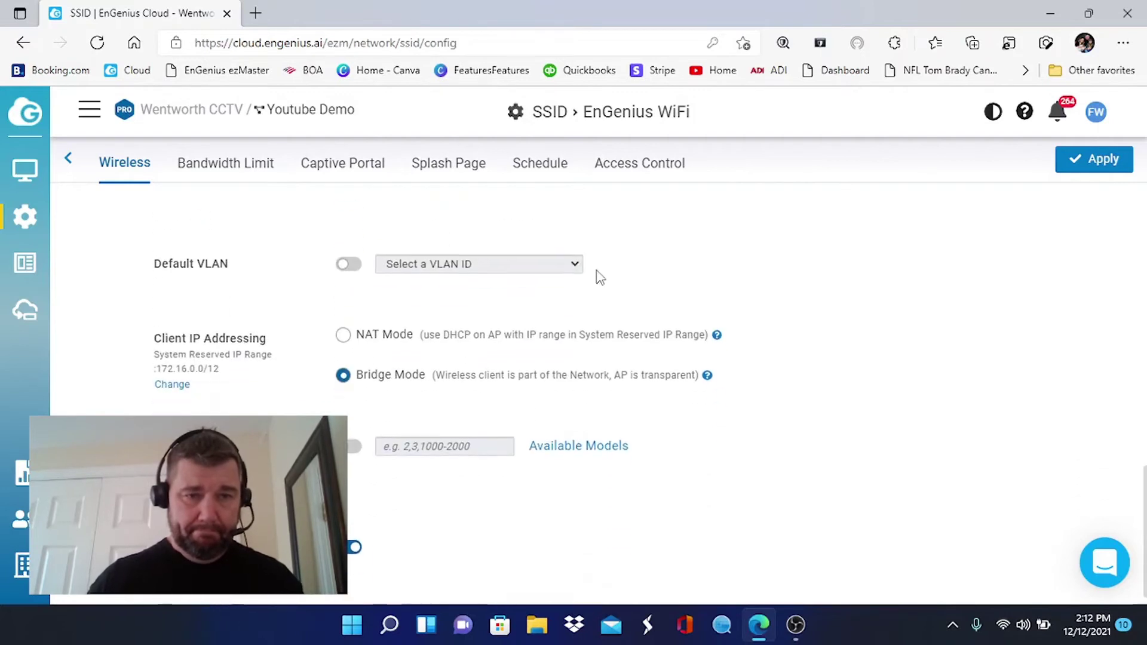
scroll(600, 278, up, 8)
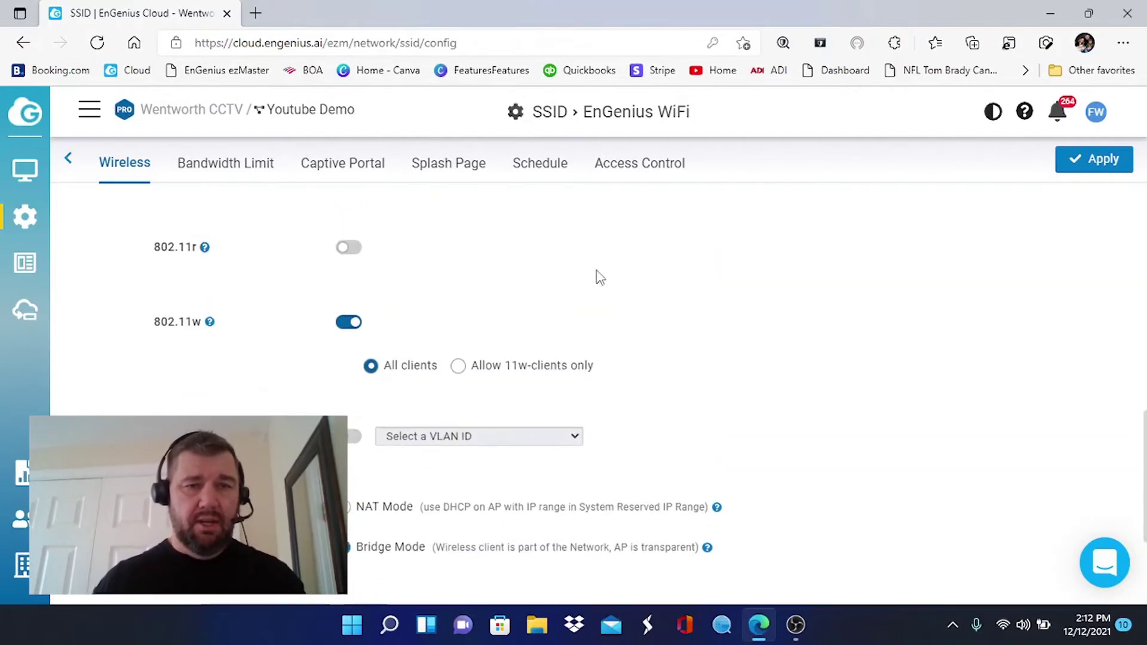
scroll(600, 277, down, 5)
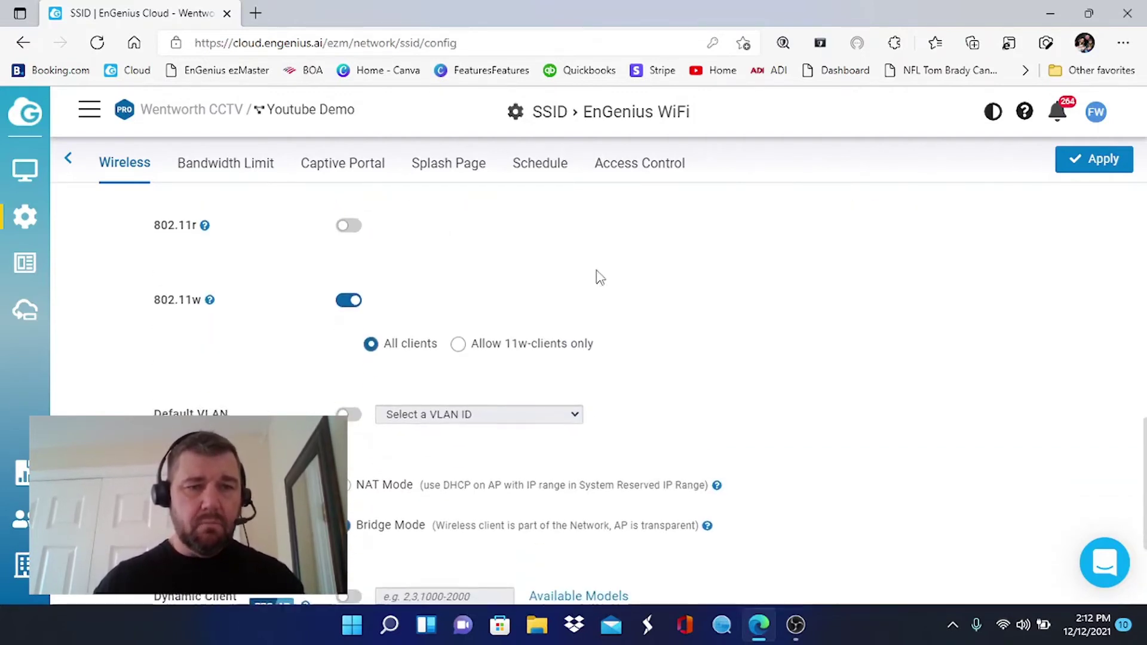
scroll(600, 277, down, 2)
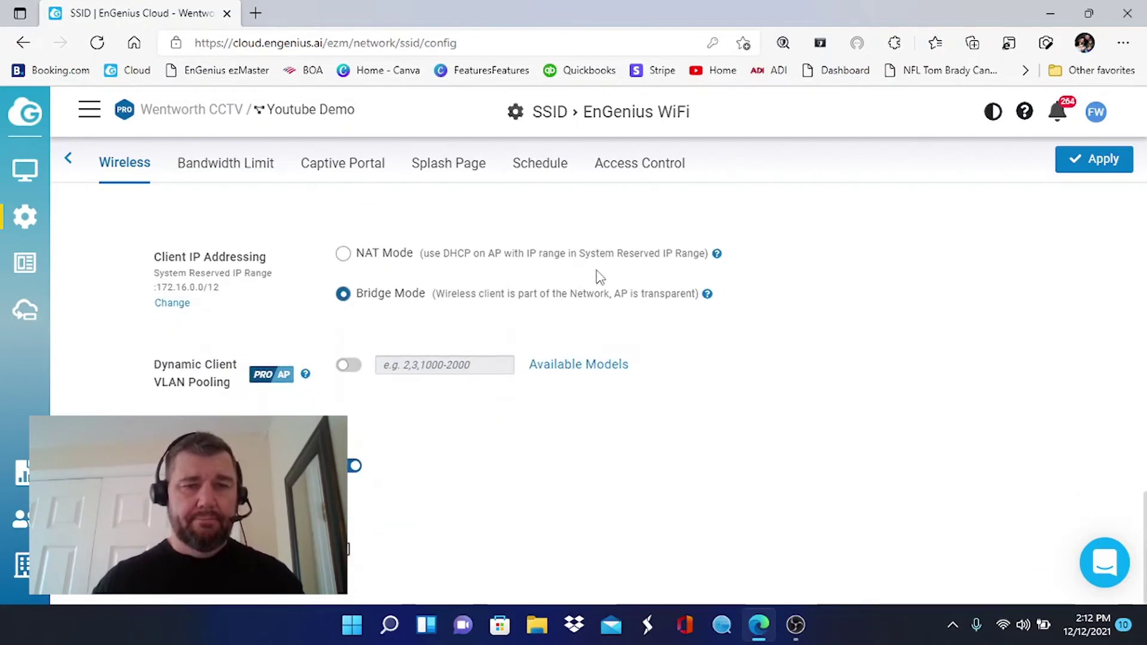
scroll(600, 276, up, 6)
scroll(600, 277, up, 1)
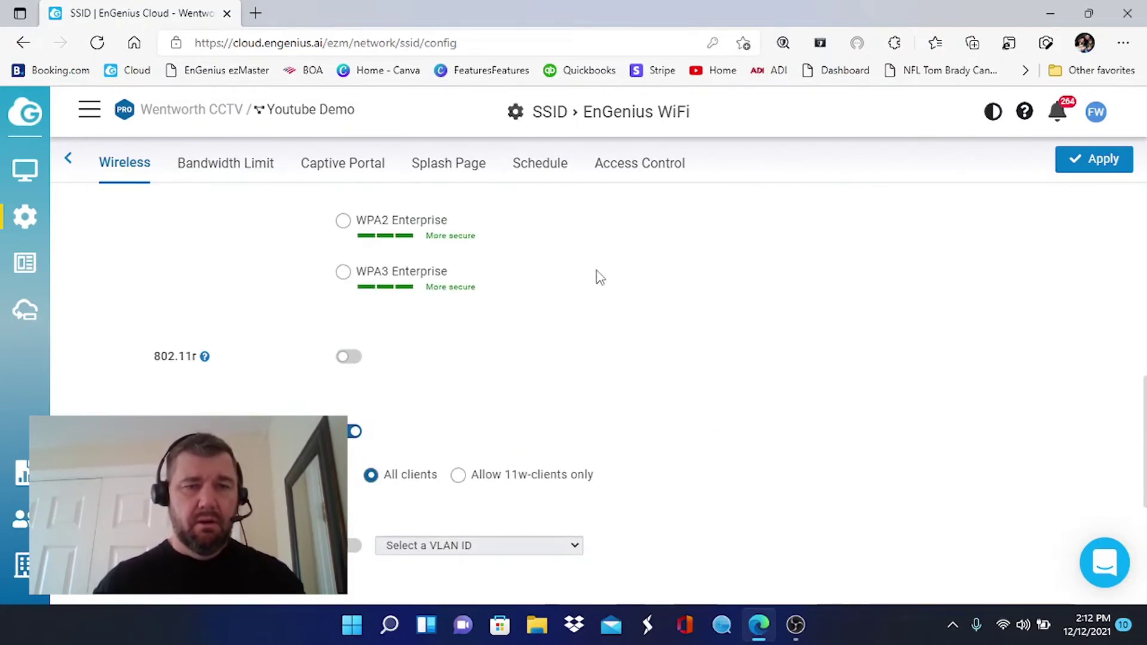
scroll(600, 277, down, 3)
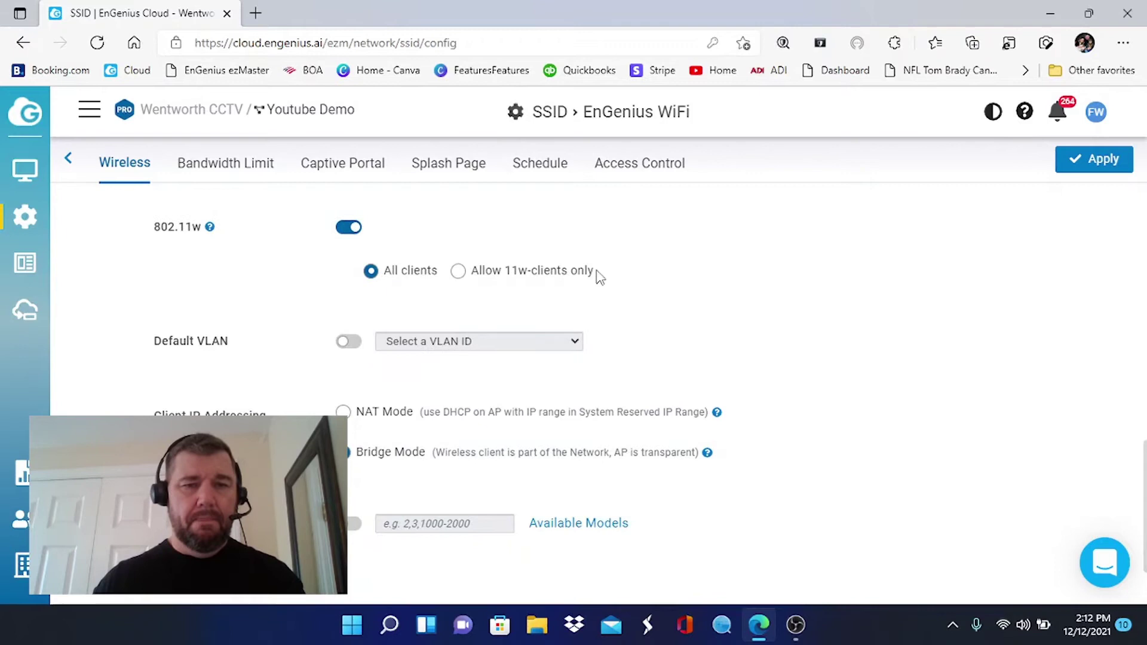
Choose NAT Mode for client IP addressing and apply the SSID settings.
click(344, 413)
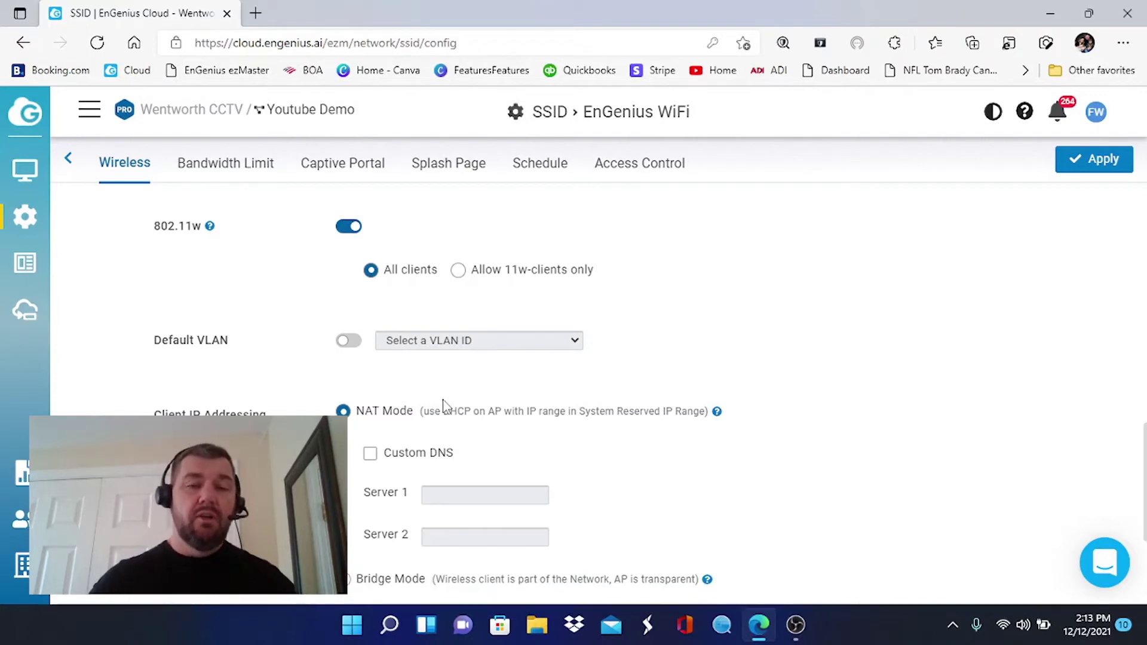
scroll(444, 406, down, 1)
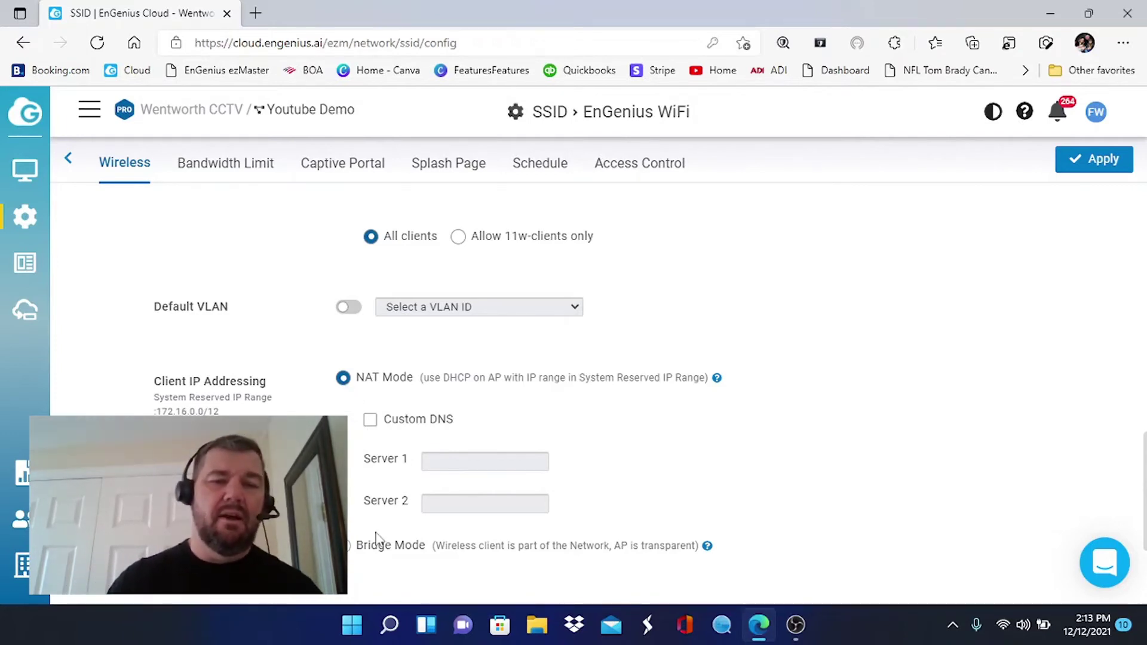
scroll(385, 508, down, 4)
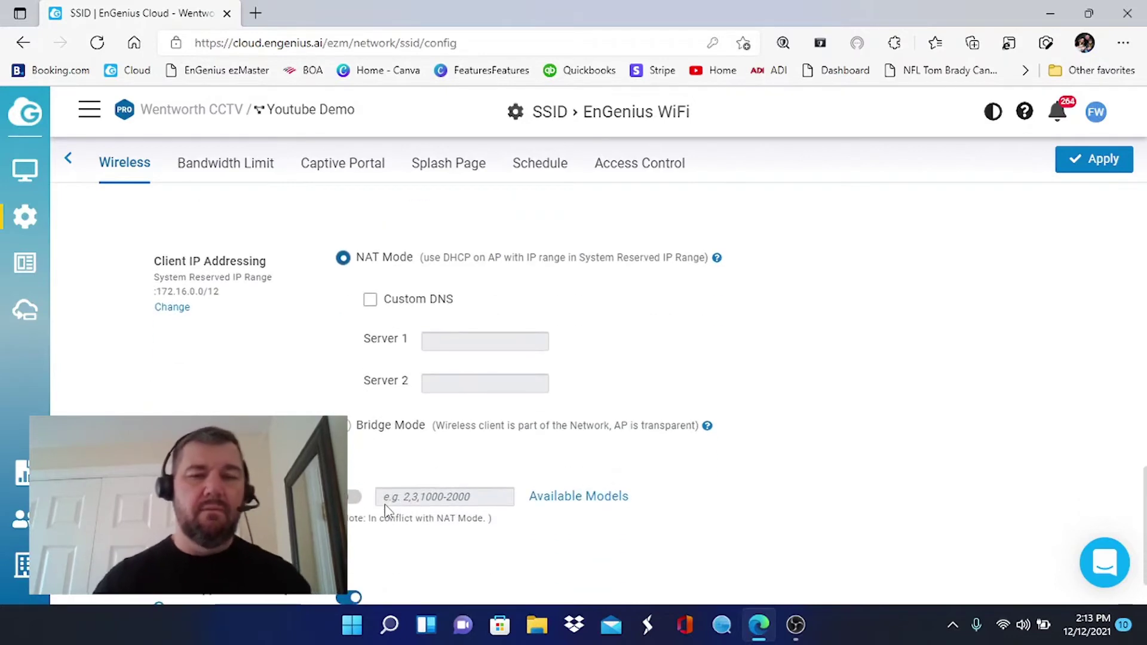
scroll(385, 509, up, 1)
scroll(385, 508, up, 10)
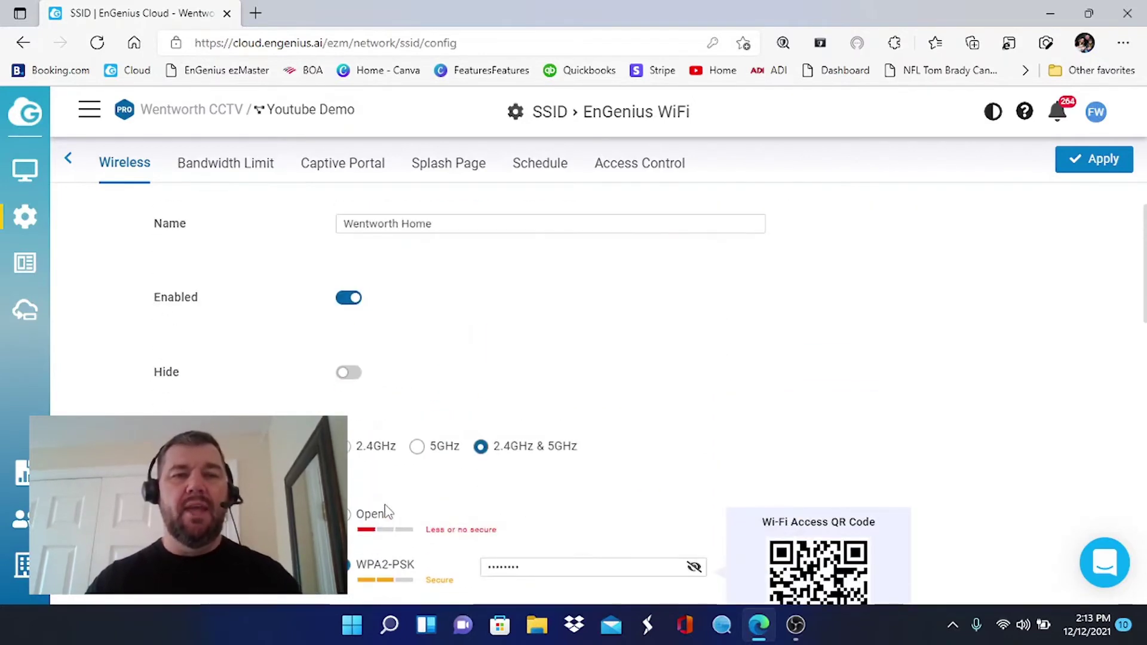
click(1116, 167)
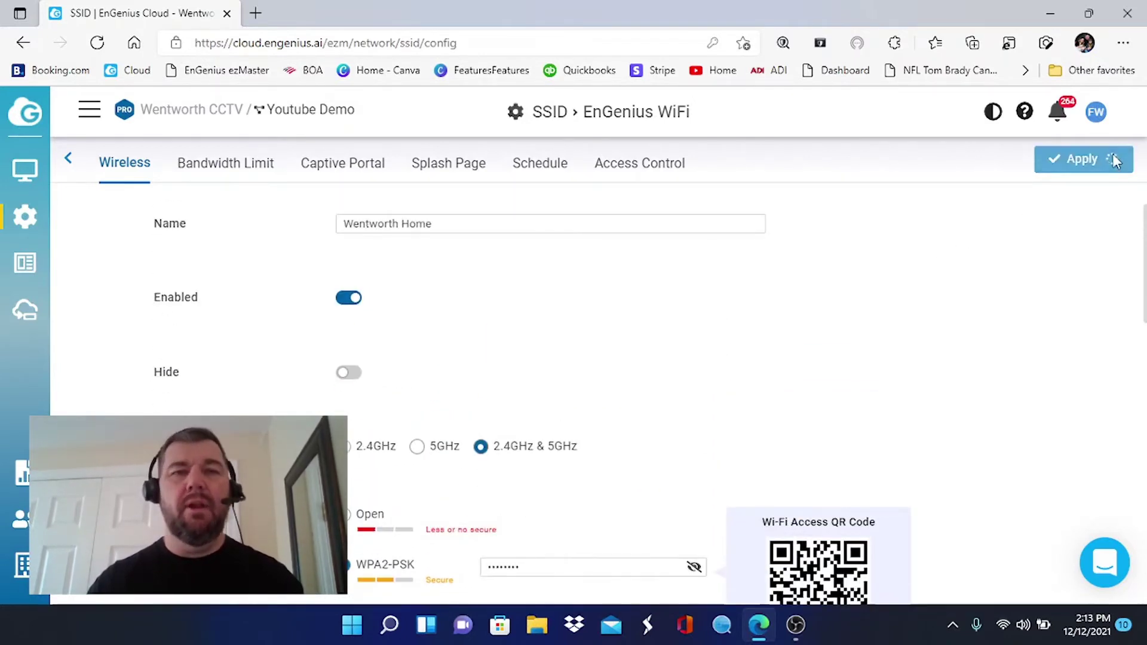
In Bandwidth Limit, enable per-client limiting with download 100, then switch limiting back off.
click(233, 160)
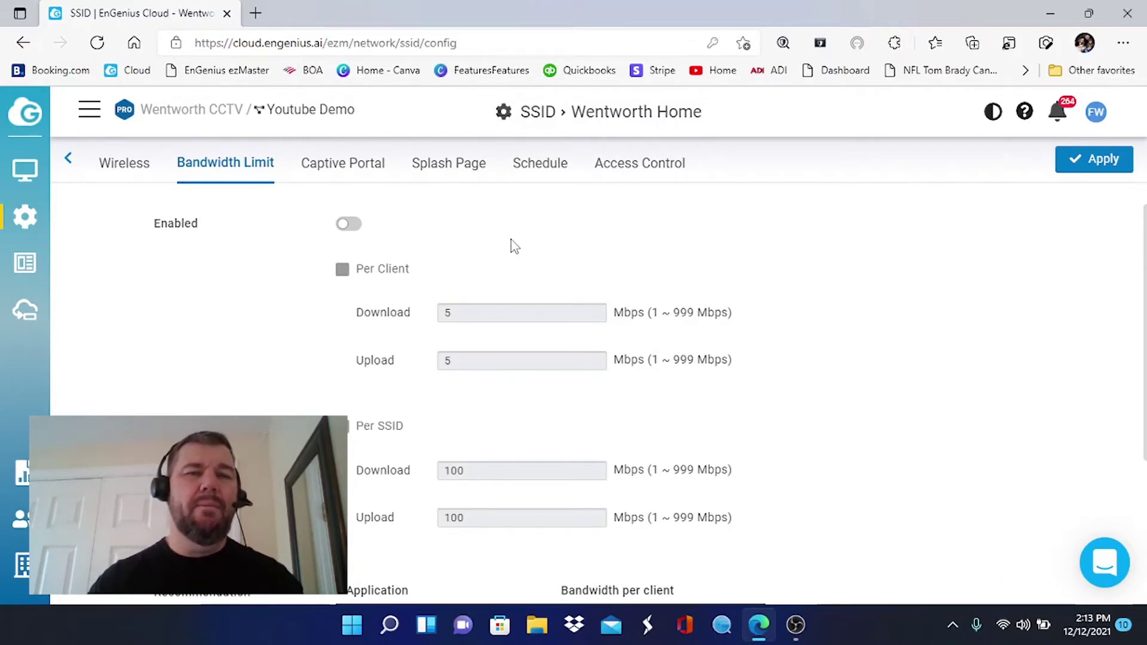
click(349, 225)
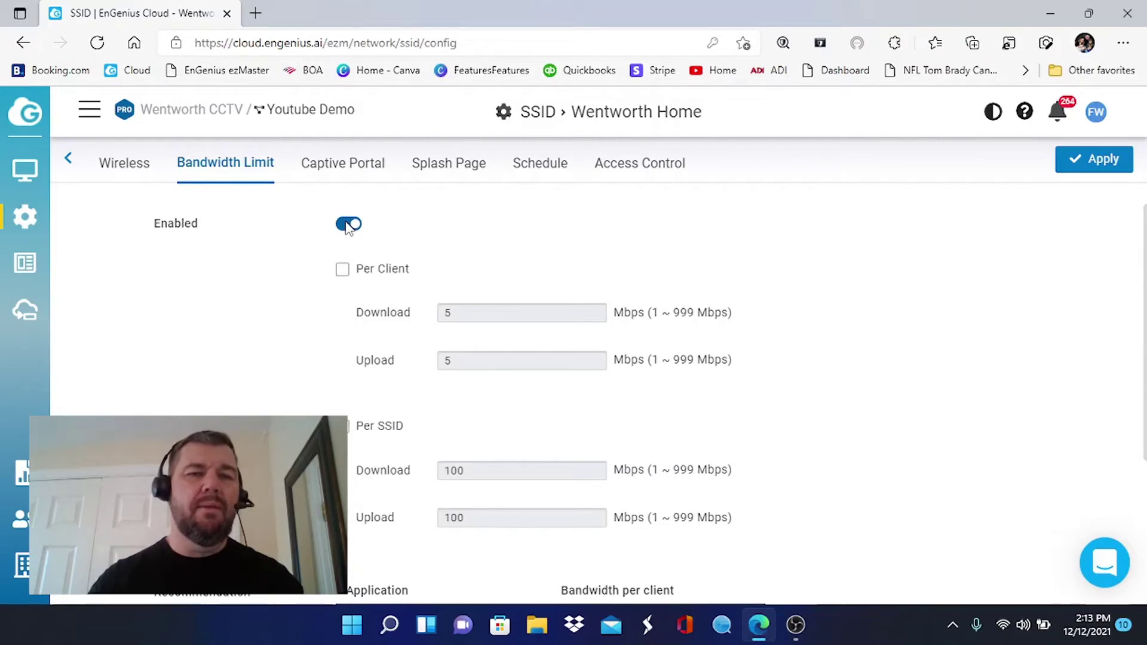
click(342, 269)
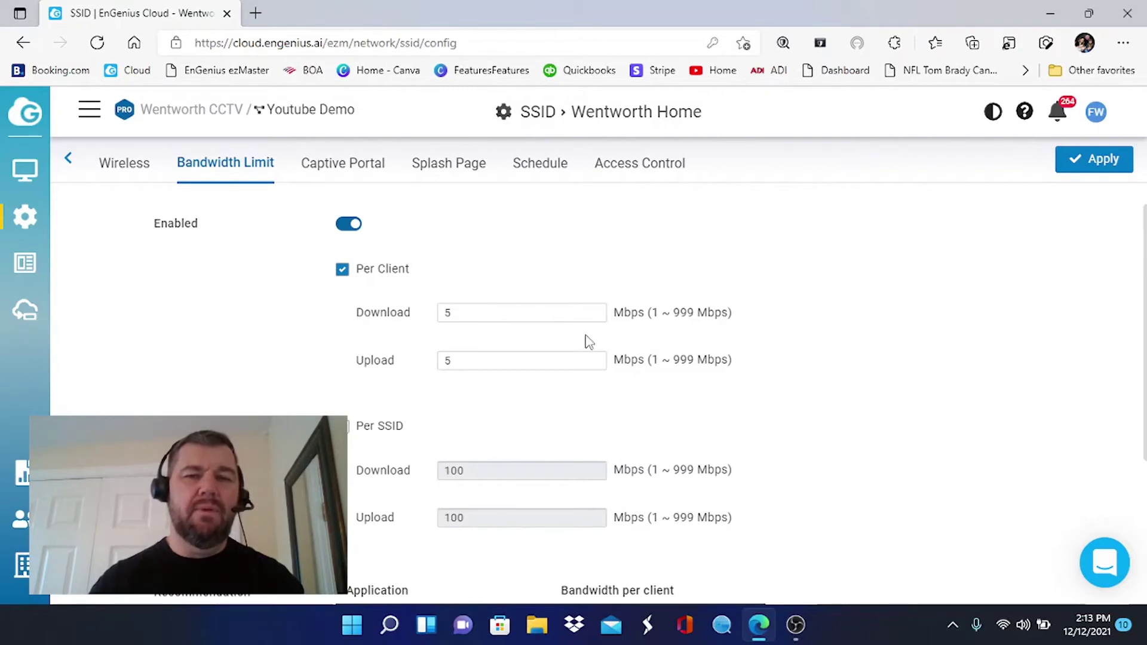
scroll(525, 464, down, 1)
scroll(526, 465, up, 1)
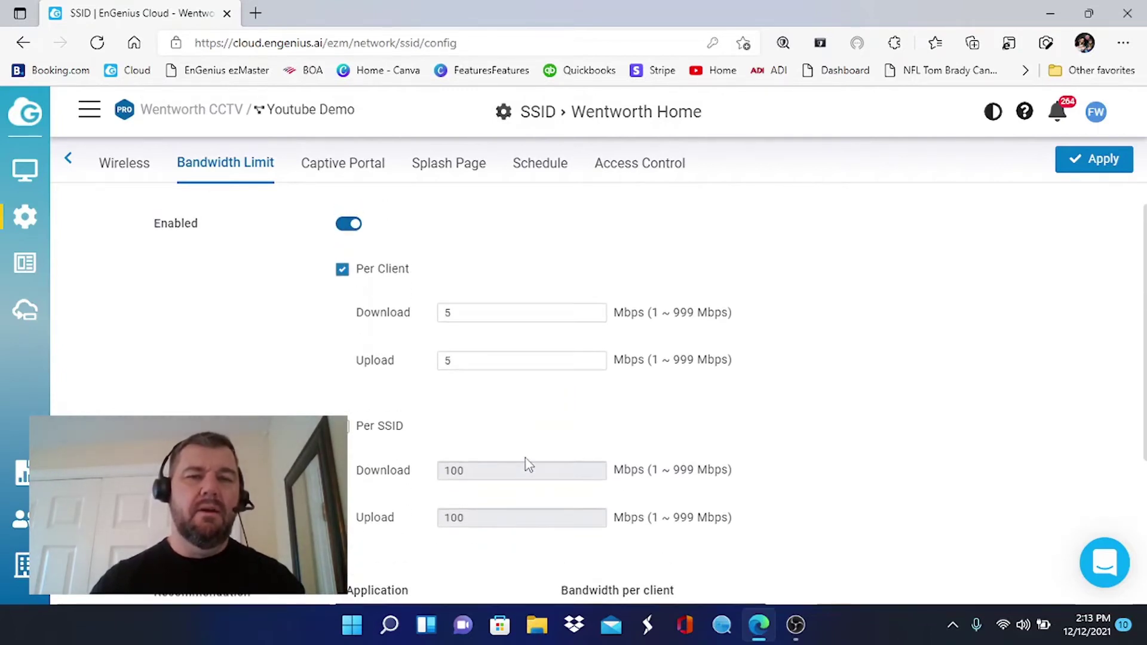
drag(461, 310, 341, 310)
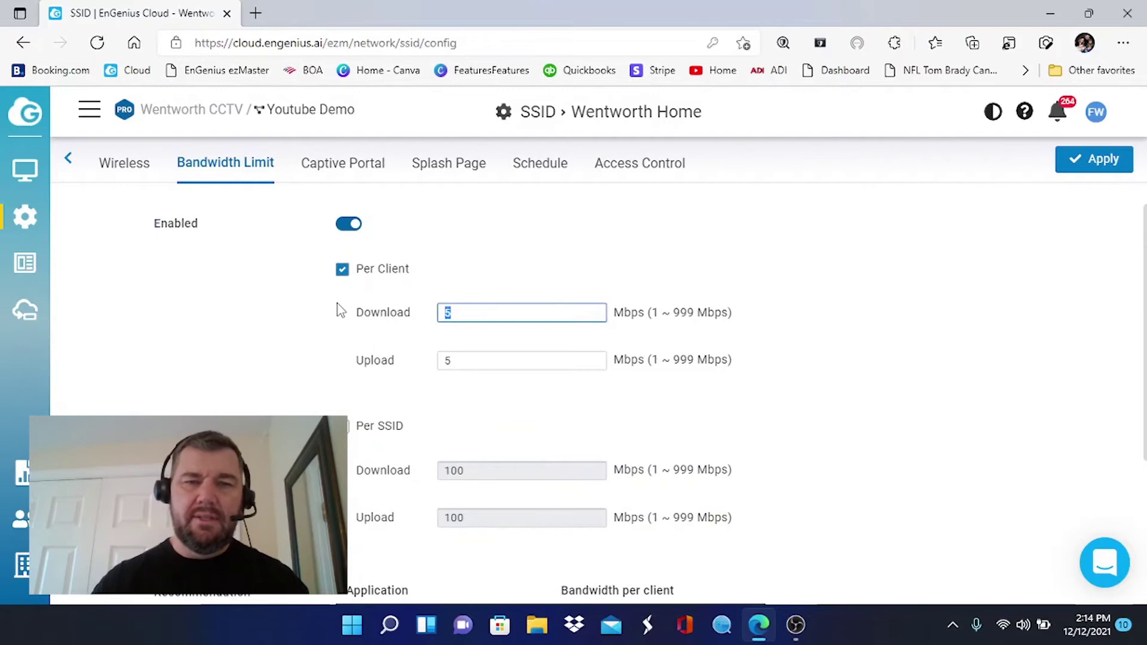
text(10)
click(341, 310)
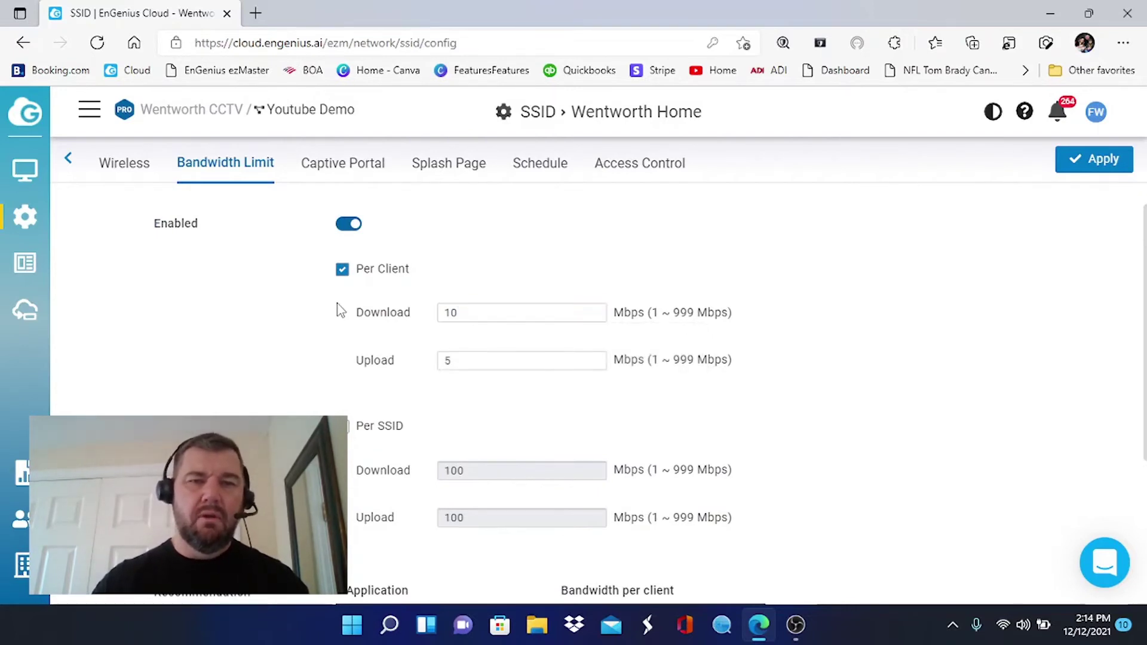
click(496, 312)
text(0)
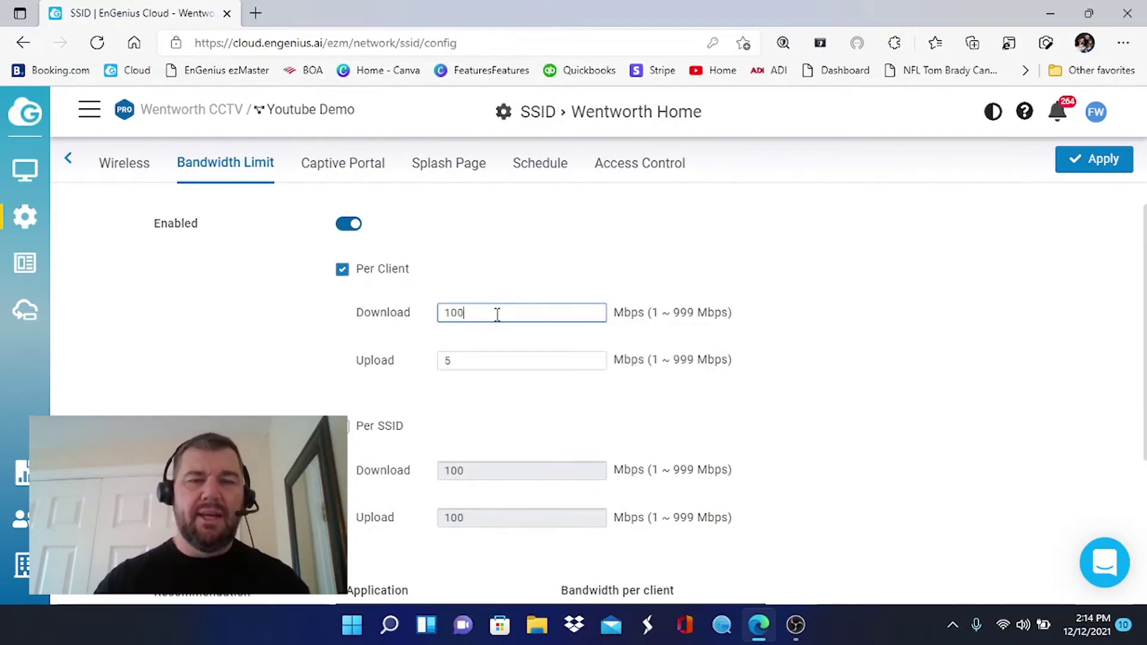
click(349, 224)
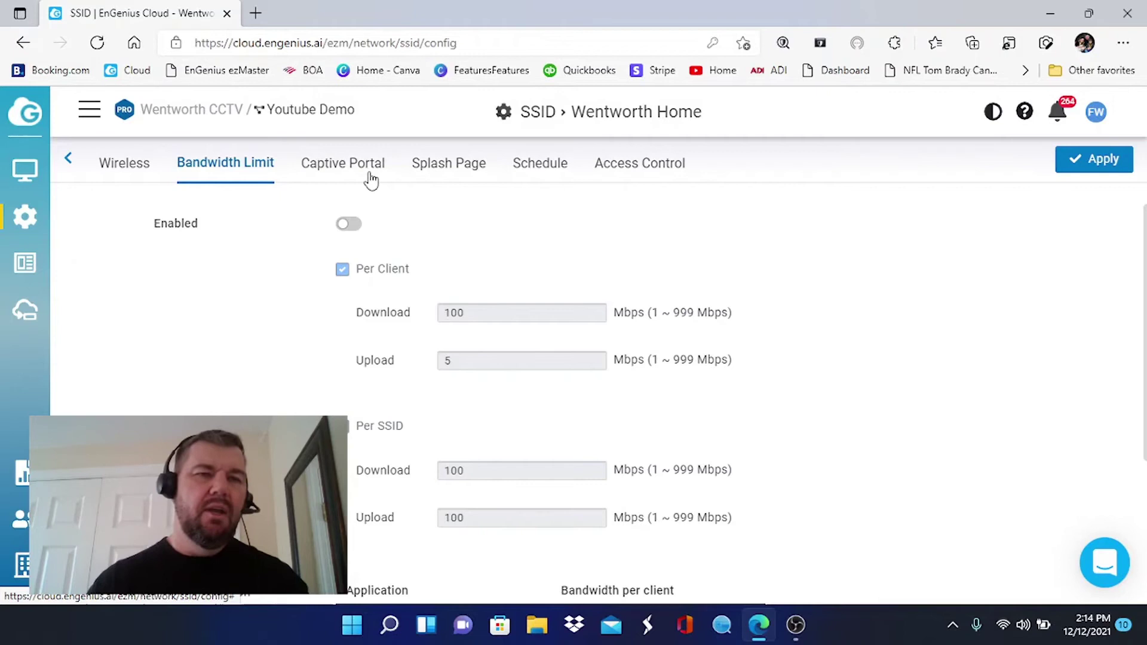
Enable the captive portal, apply it, and open the Splash Page settings.
click(351, 164)
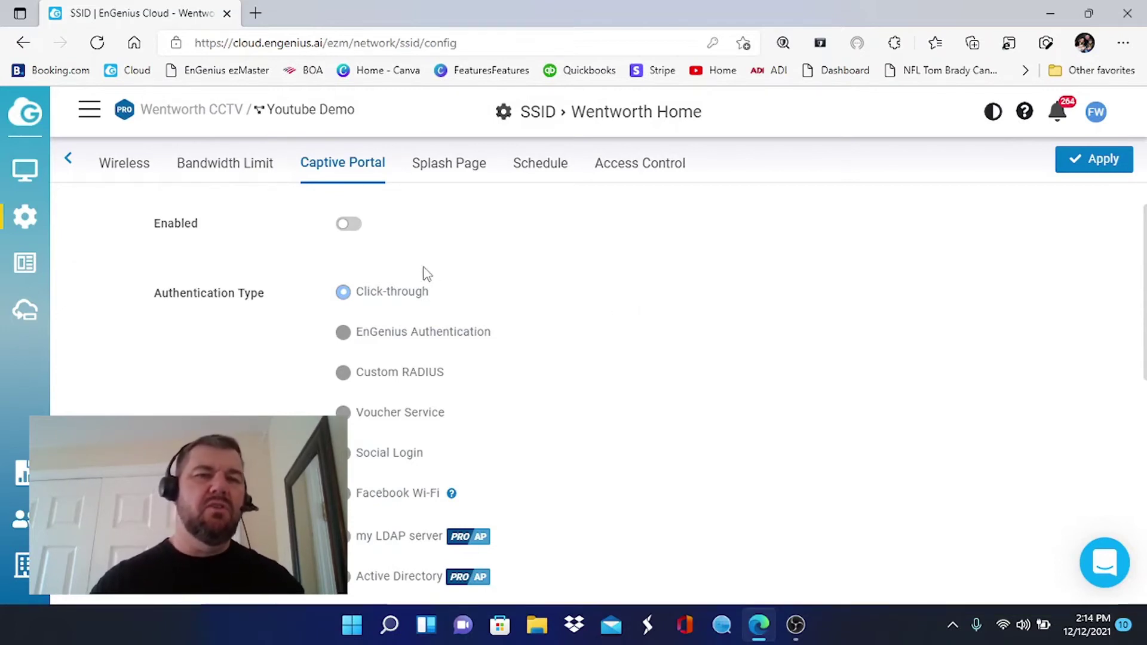
click(353, 222)
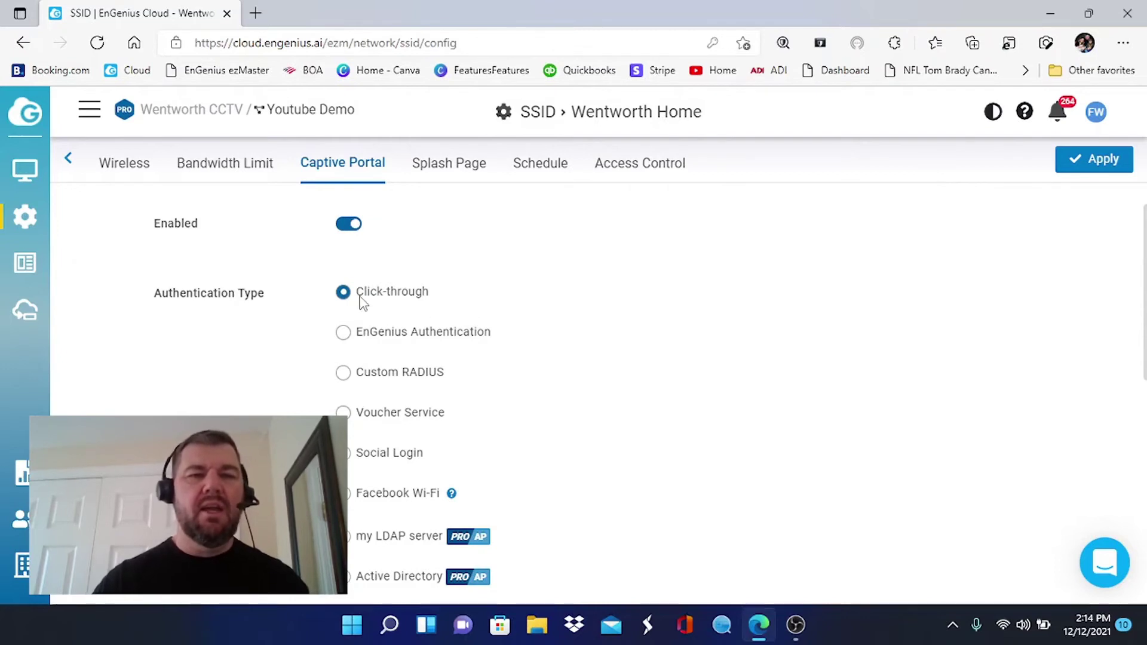
click(1123, 159)
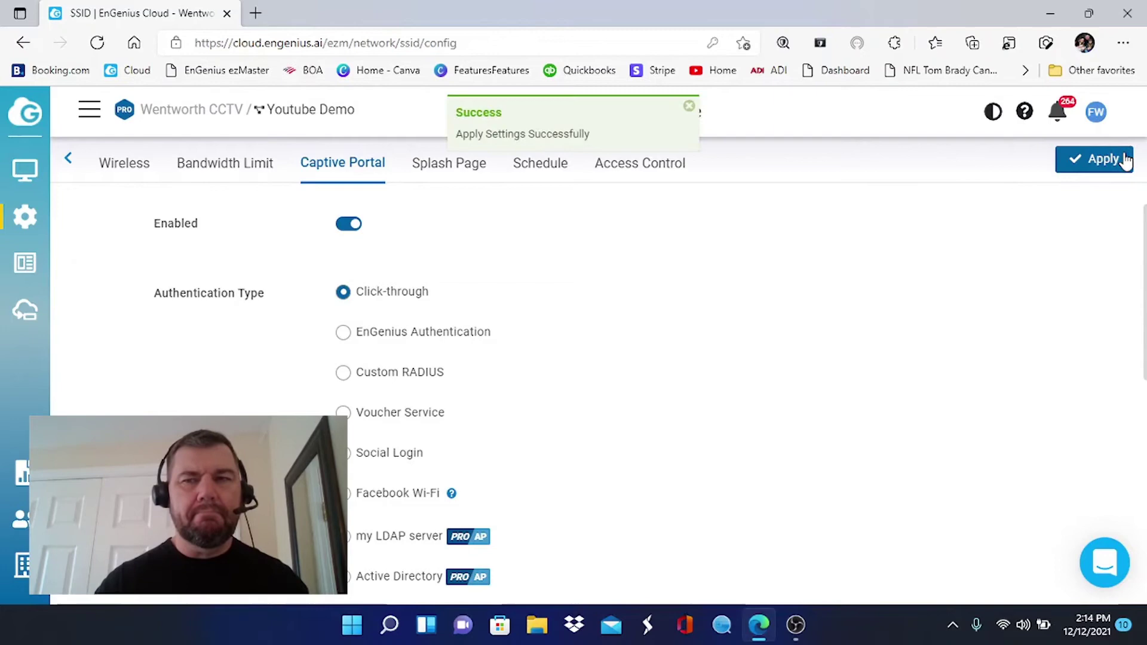
click(447, 169)
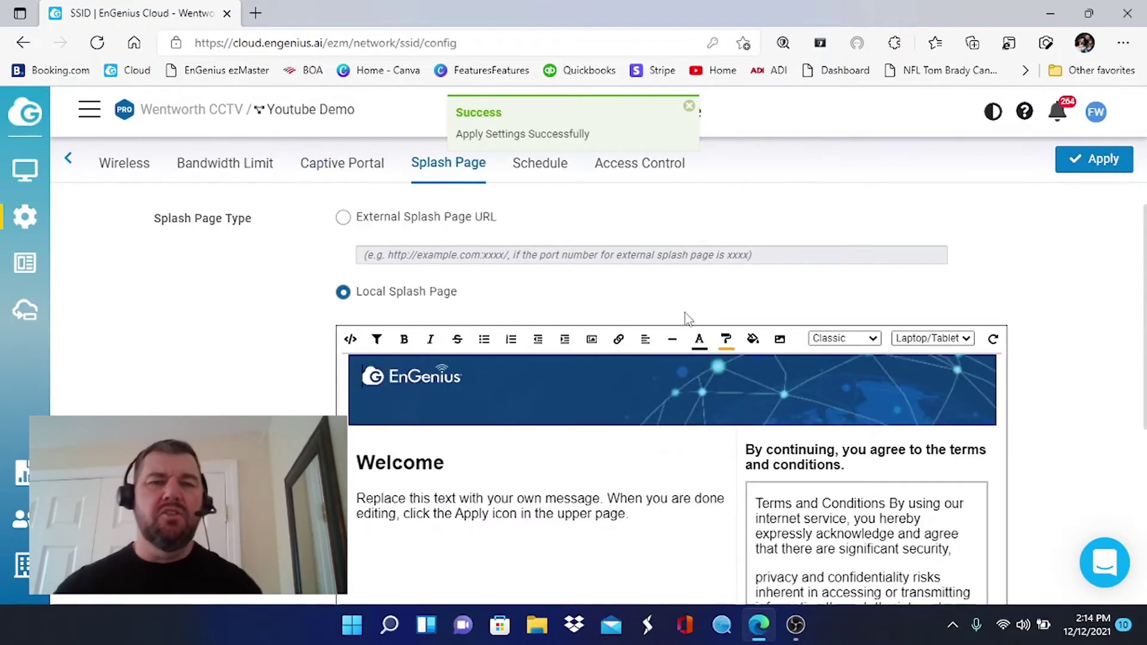
Replace the placeholder welcome message with 'Welcome to our home. Enjoy the WiFi'.
scroll(686, 315, down, 2)
click(686, 312)
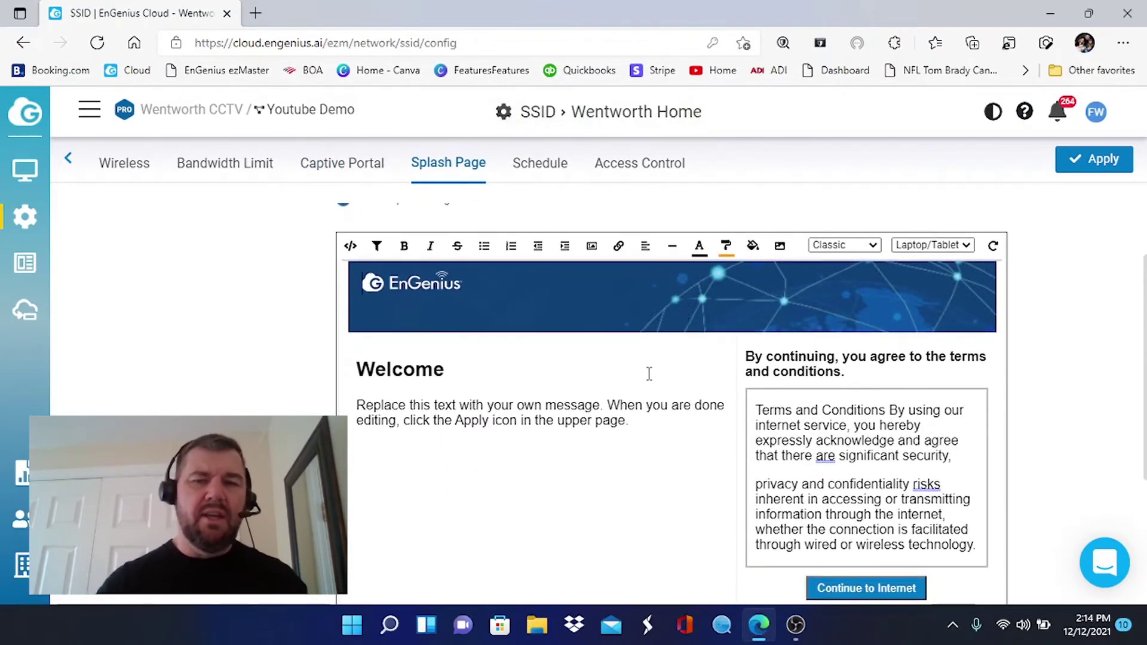
scroll(650, 371, down, 2)
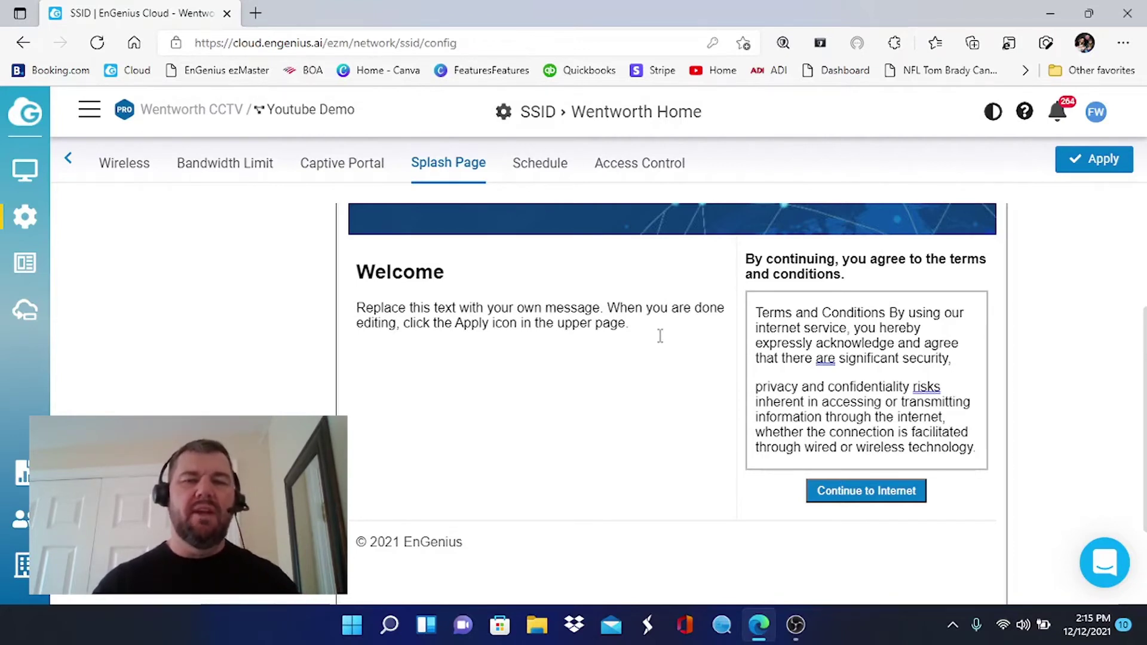
drag(638, 325, 351, 314)
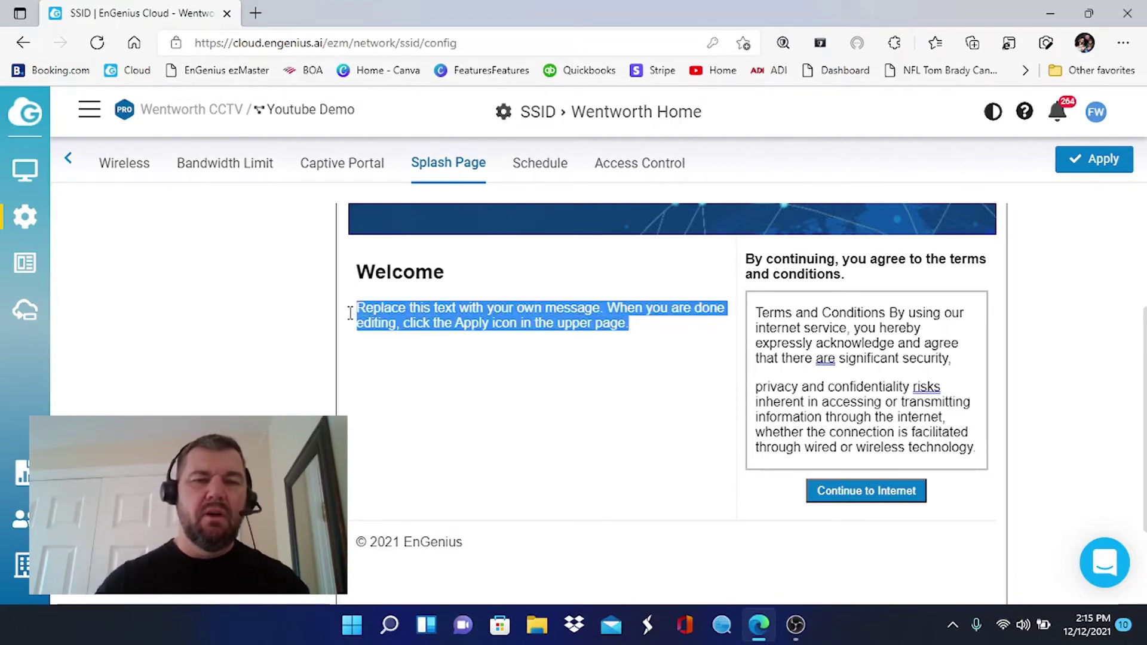
key(BackSpace)
text(W)
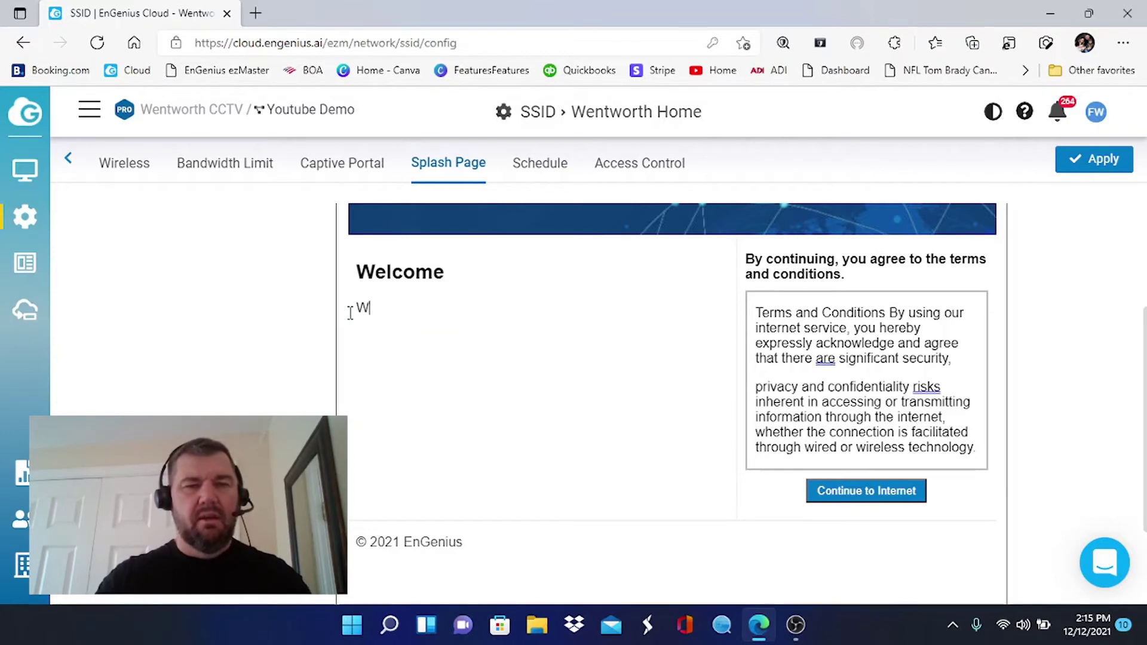
text(elcome to our )
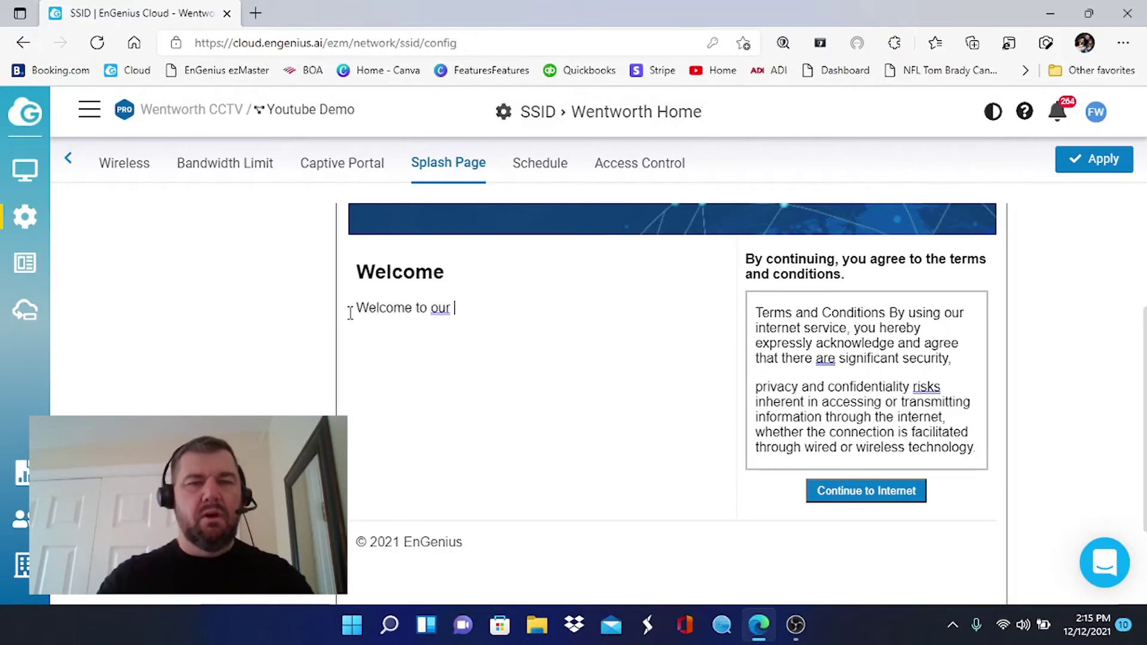
text(home. Enjoy)
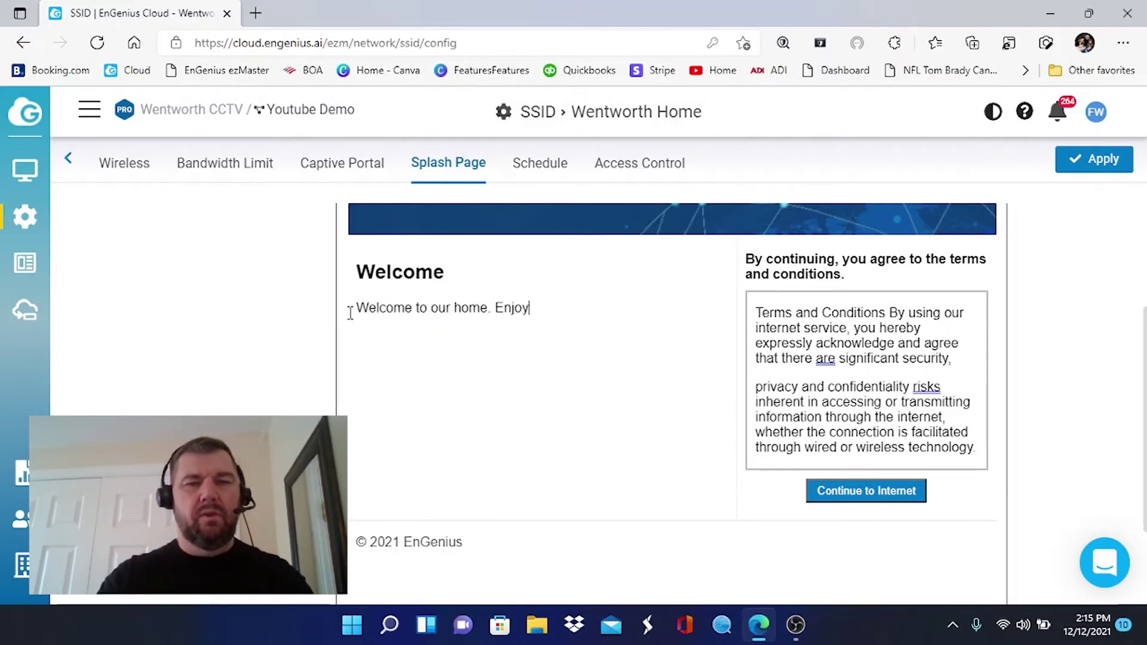
text( the WiFi.)
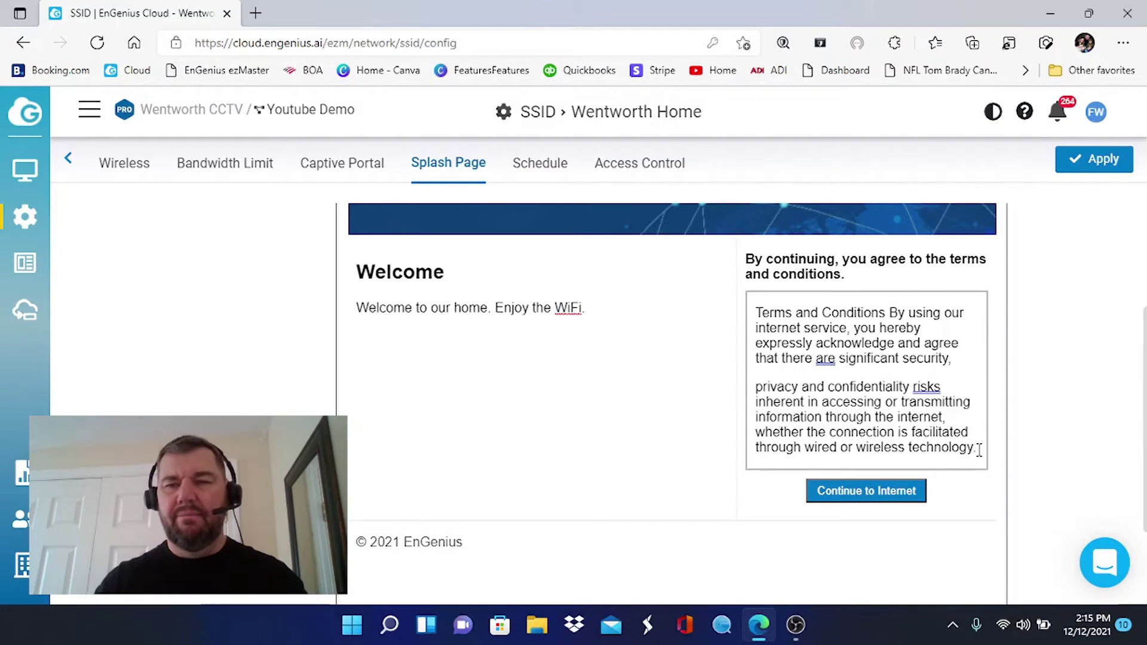
Replace the default terms text with 'Enjoy the surfing'.
drag(978, 448, 760, 297)
key(BackSpace)
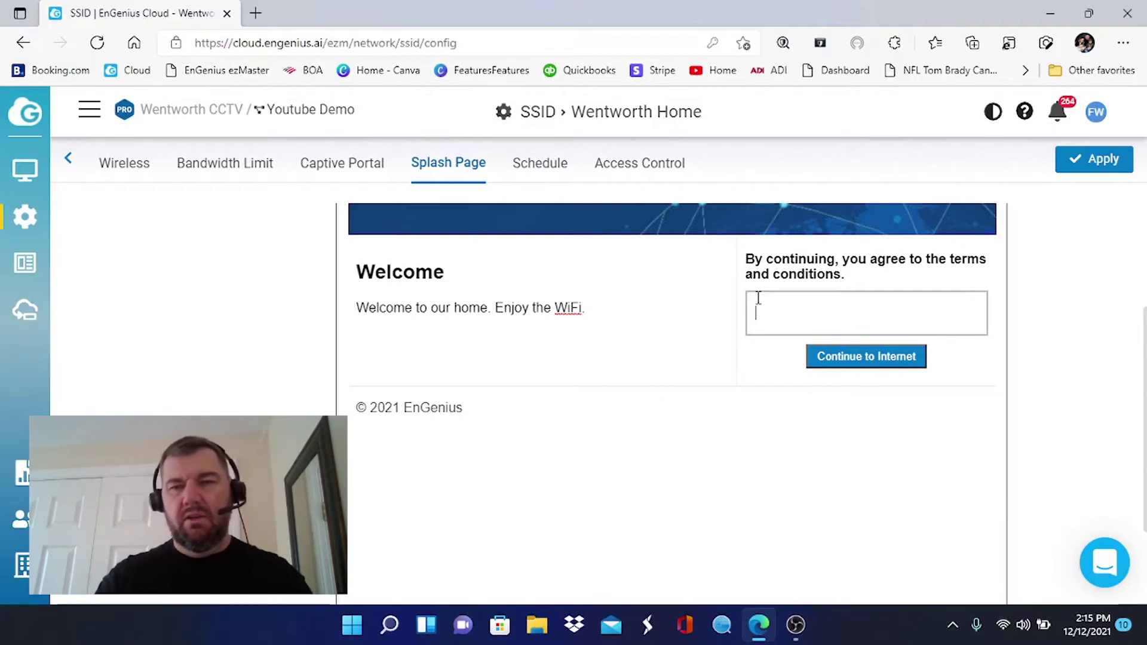
text(Enjoy )
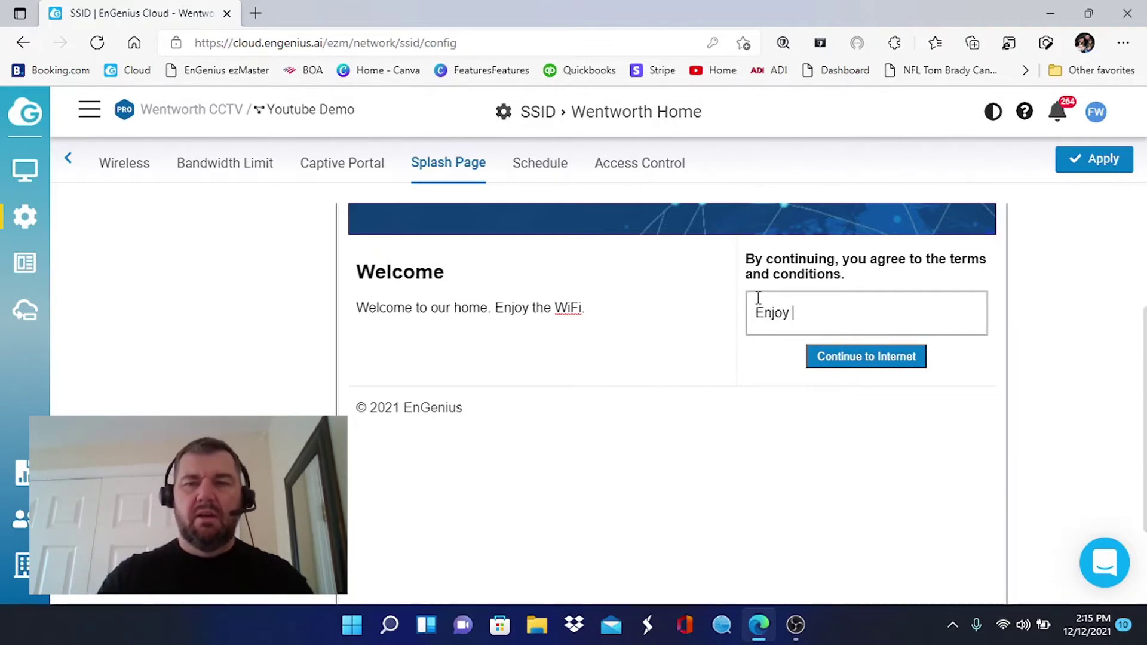
text(the surfing.)
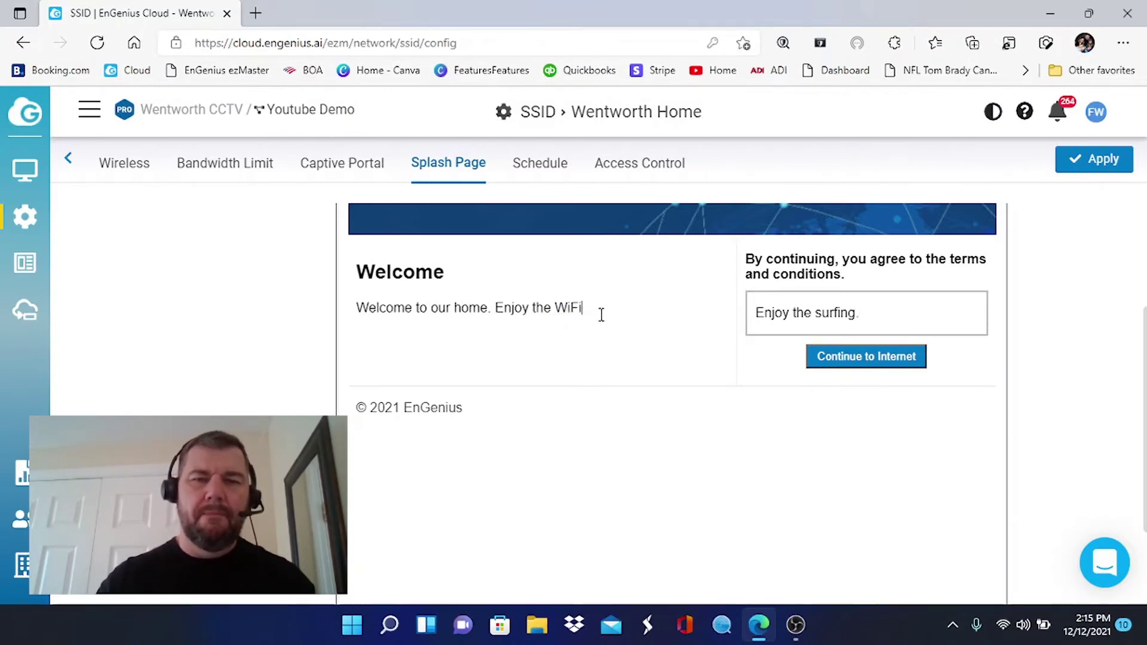
key(Return)
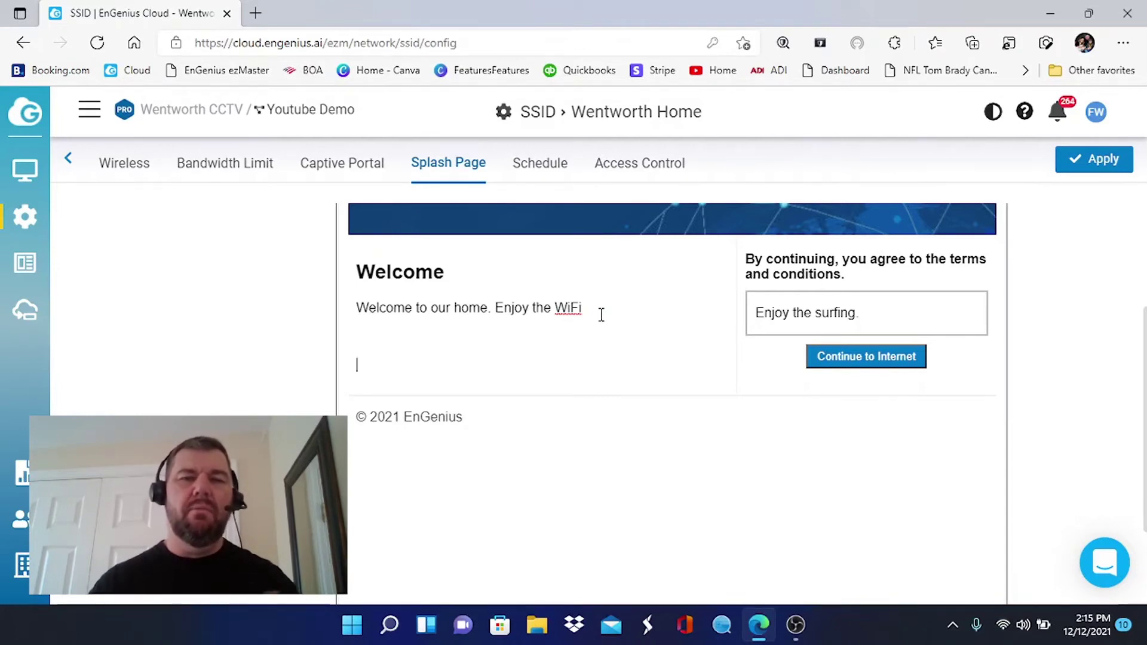
Remove the blank line and insert the camera picture download (9) into the splash page.
scroll(601, 315, up, 2)
key(BackSpace)
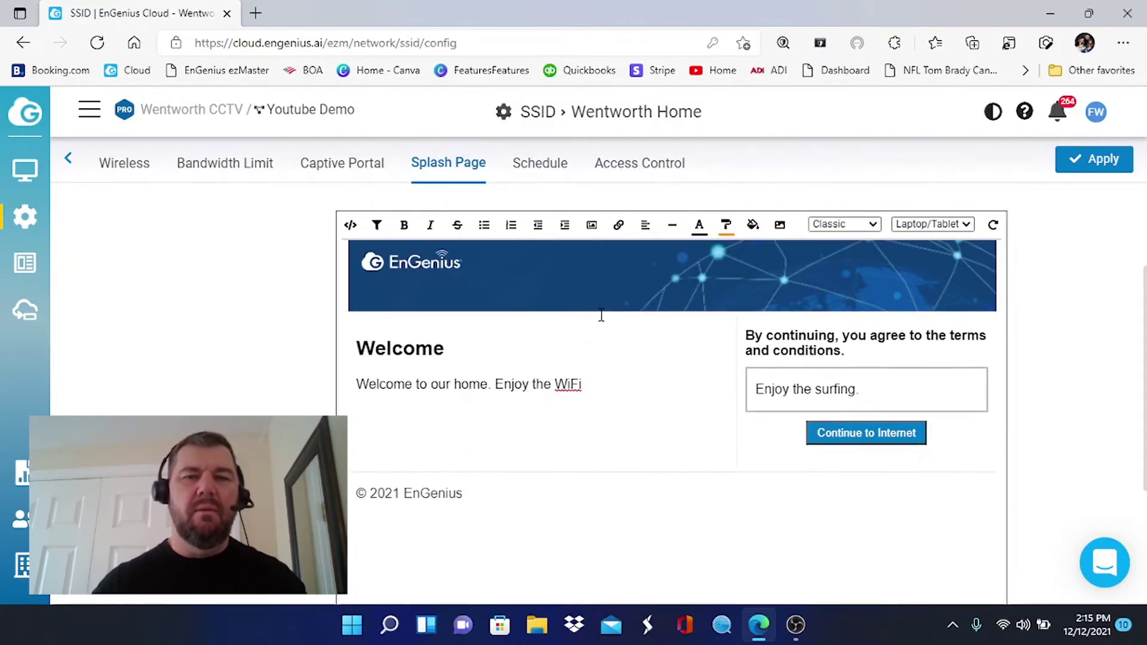
click(592, 225)
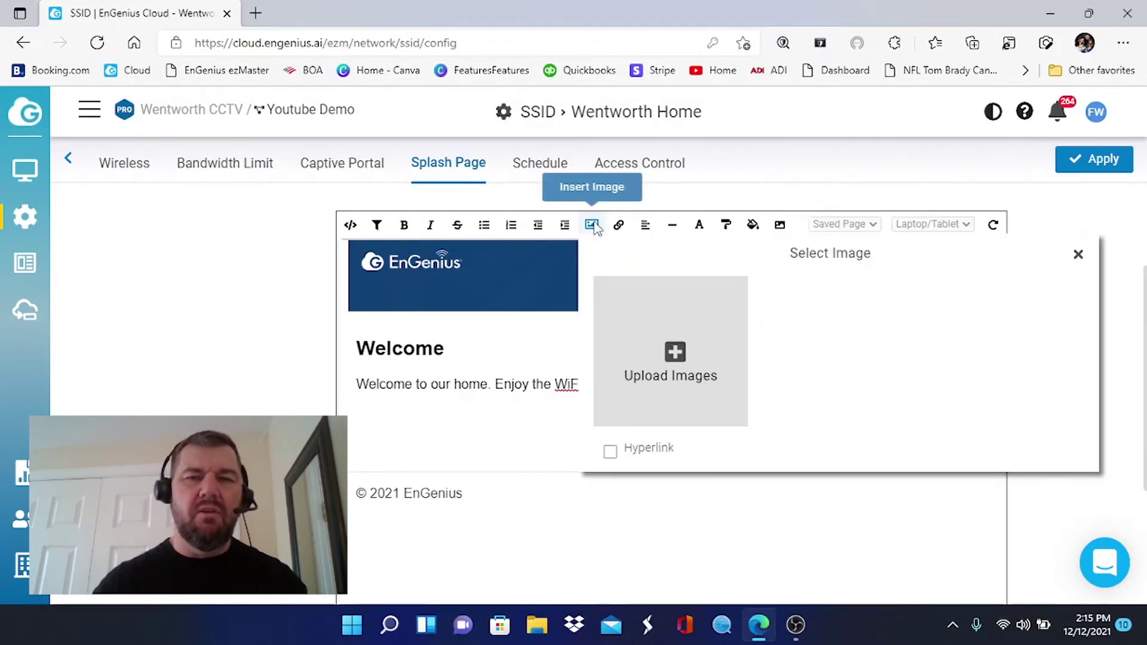
click(669, 364)
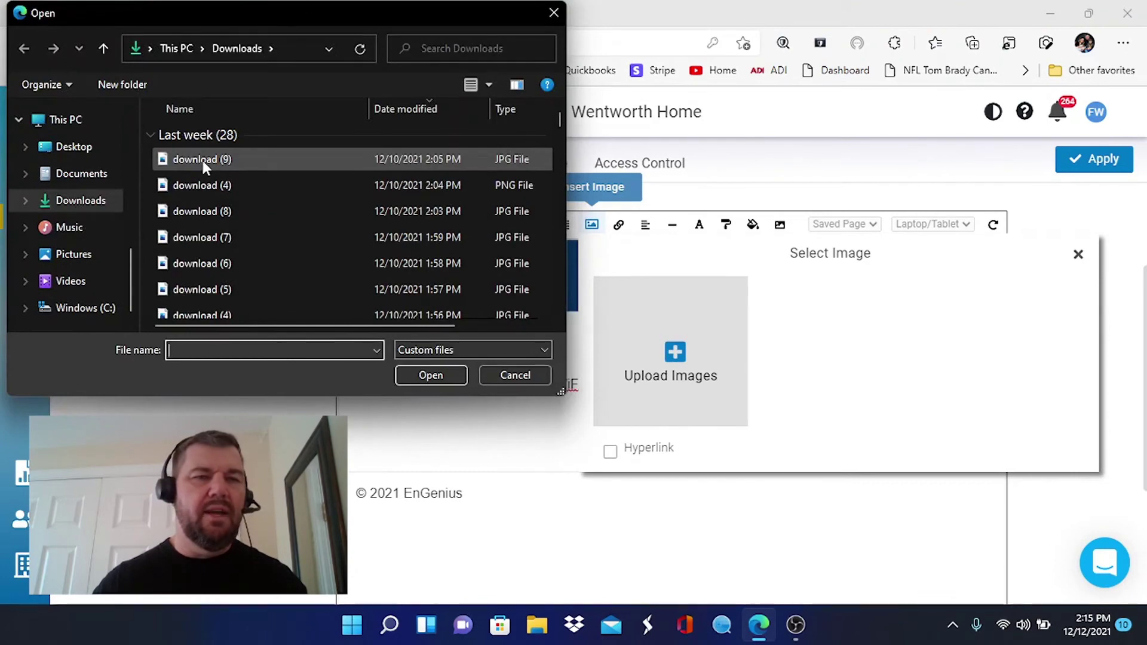
double_click(202, 160)
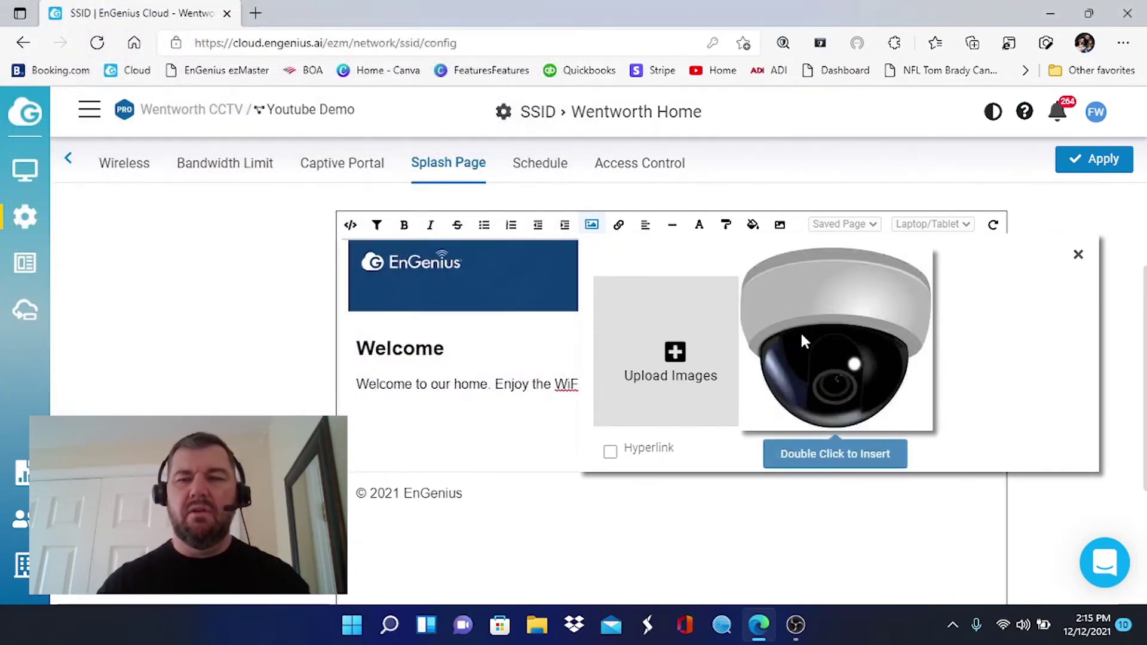
double_click(828, 340)
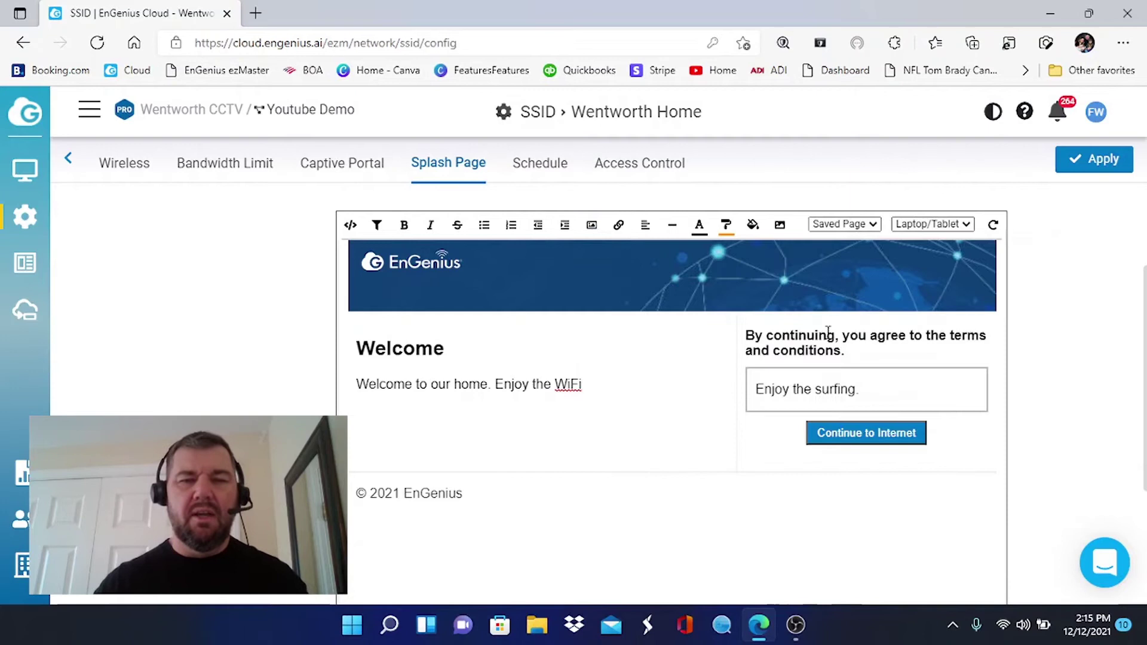
Add '!' after WiFi, correct WiFi to Wi-Fi, and apply the splash page.
click(601, 386)
key(Return)
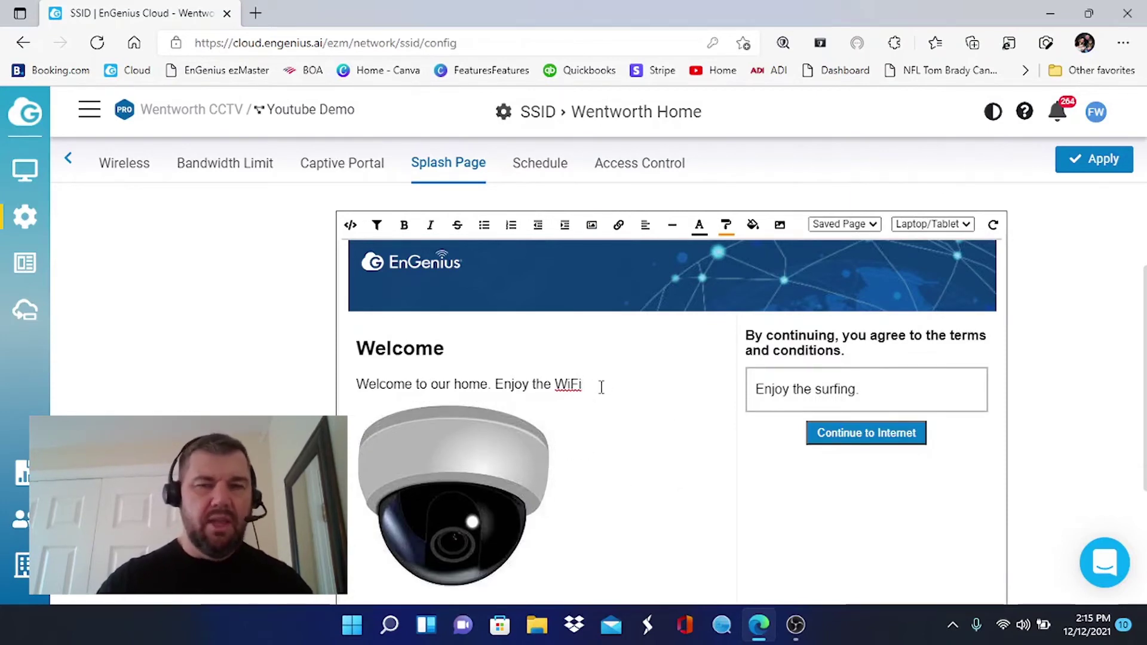
click(600, 388)
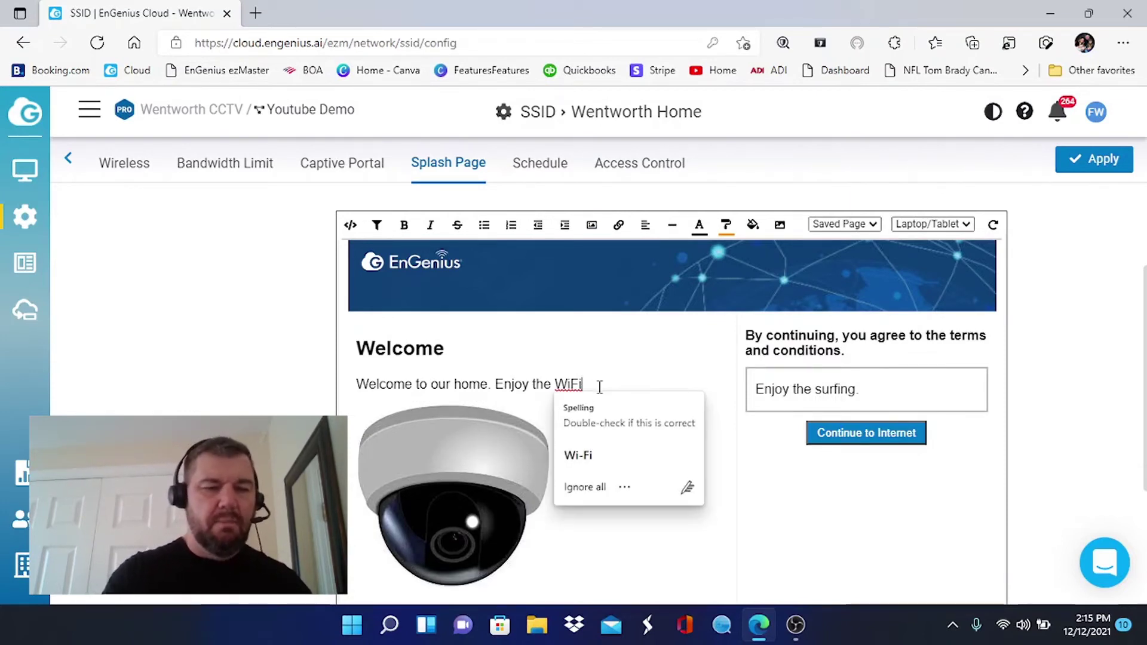
text(!)
scroll(693, 484, down, 2)
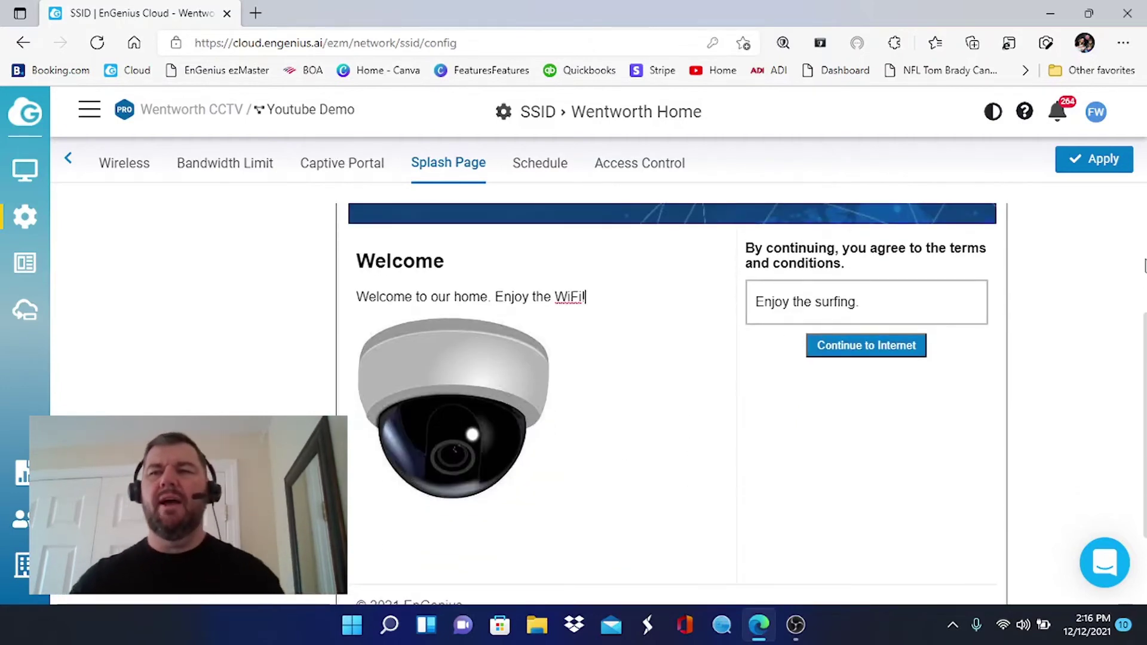
click(1092, 161)
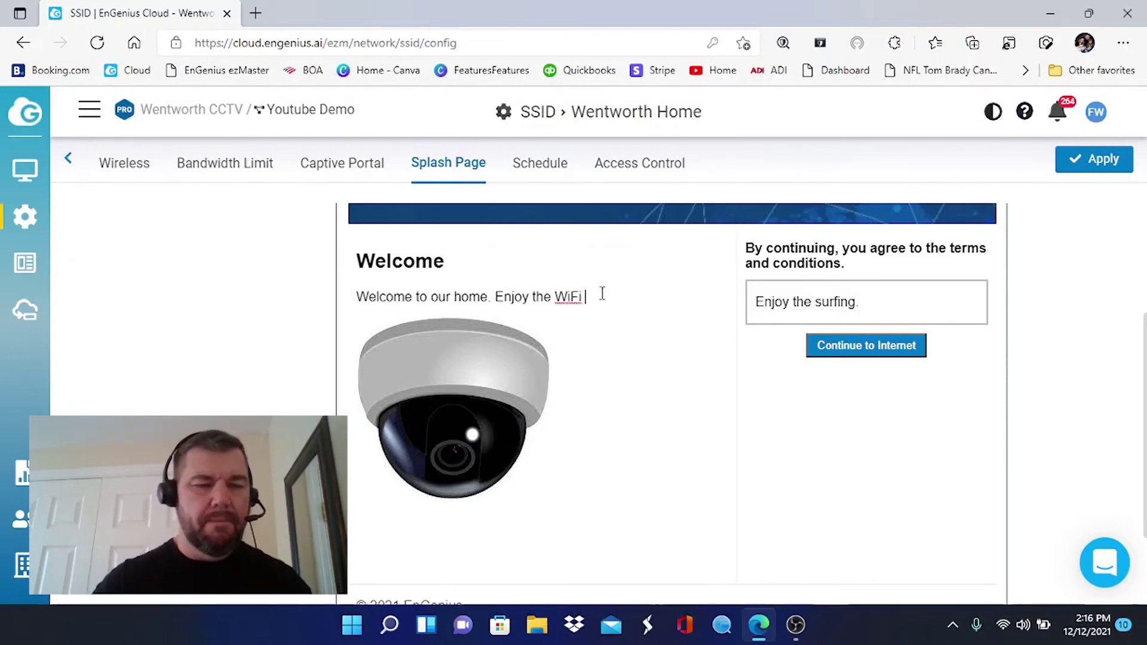
click(558, 294)
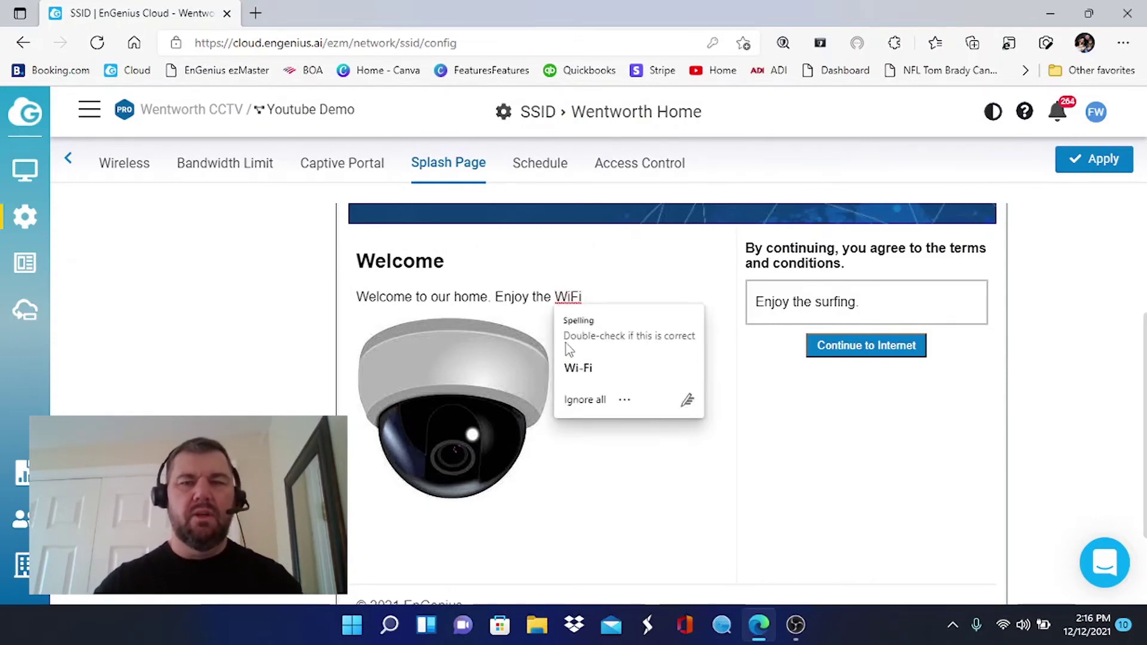
click(575, 364)
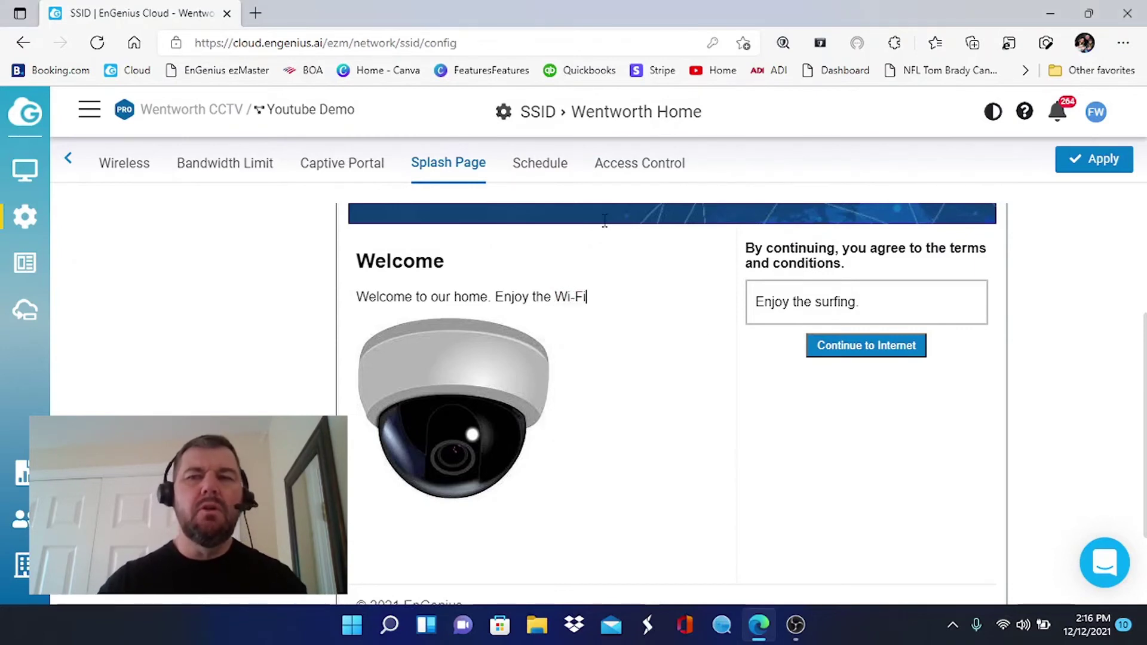
click(1096, 165)
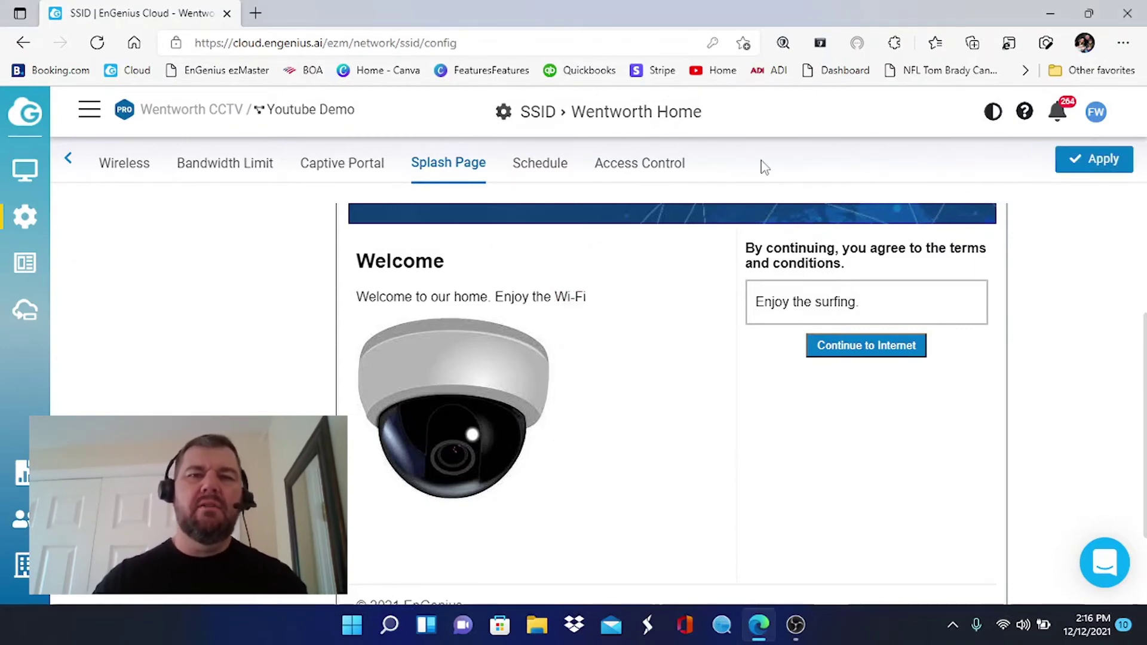
Open the Schedule settings and turn scheduling on for the network.
click(543, 174)
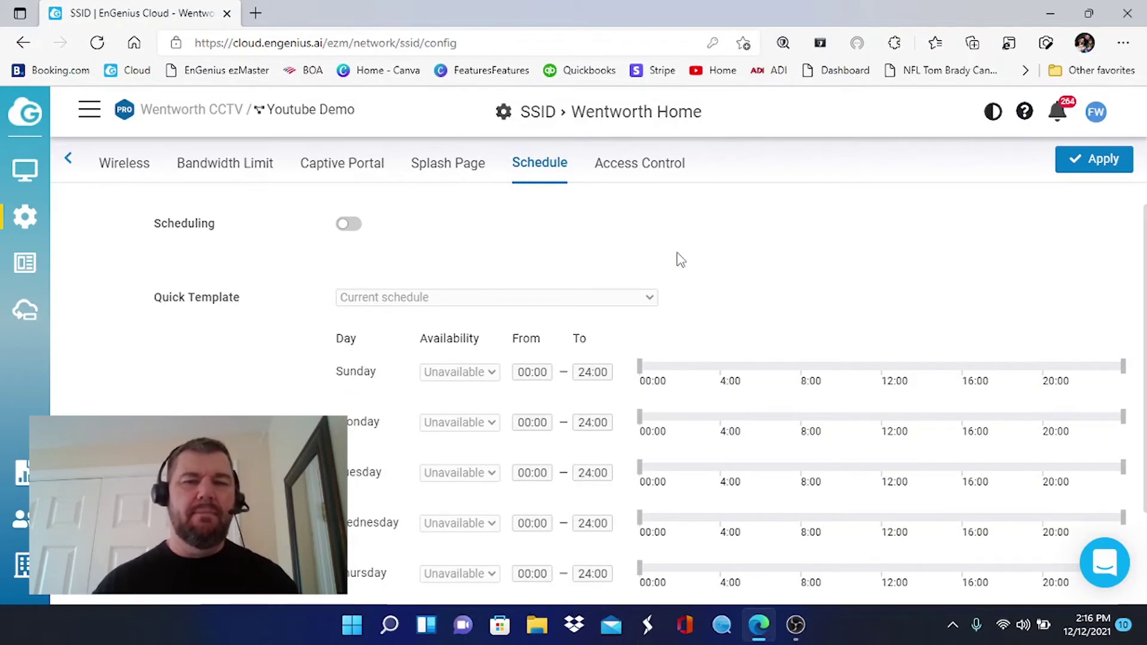
scroll(598, 323, down, 2)
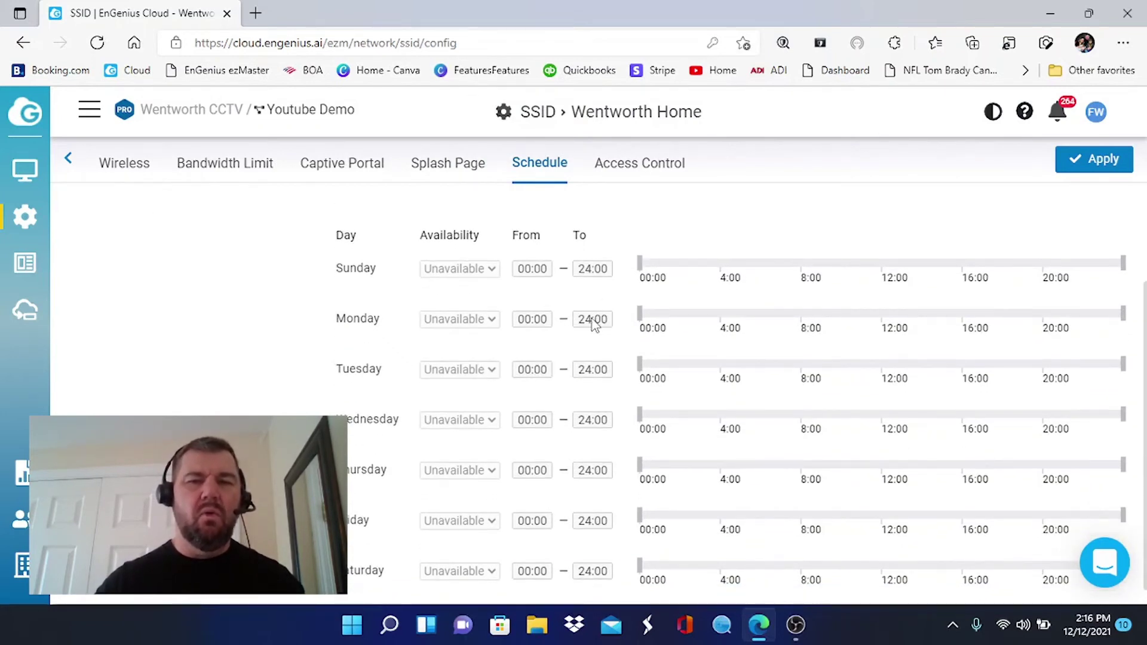
scroll(459, 241, up, 2)
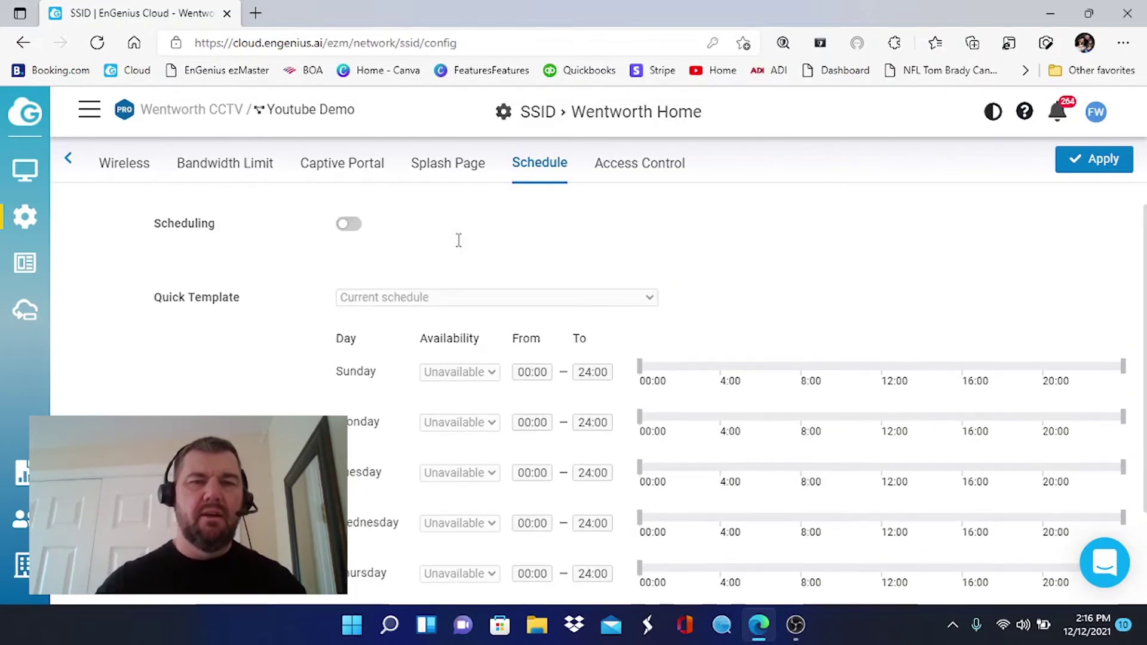
click(352, 224)
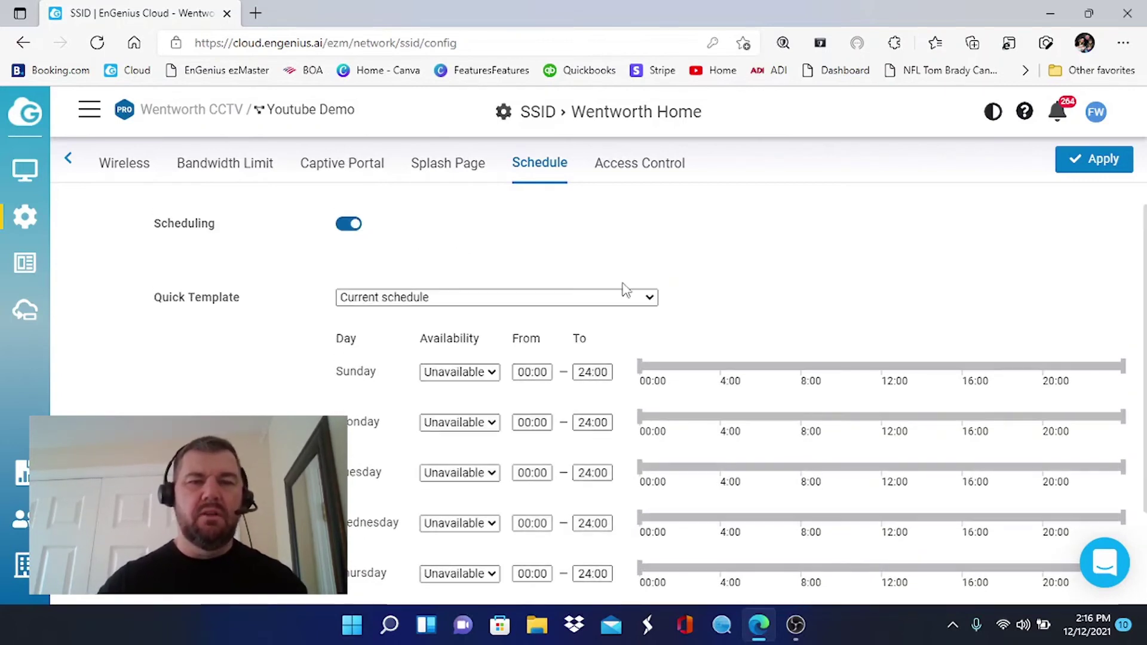
scroll(624, 291, down, 1)
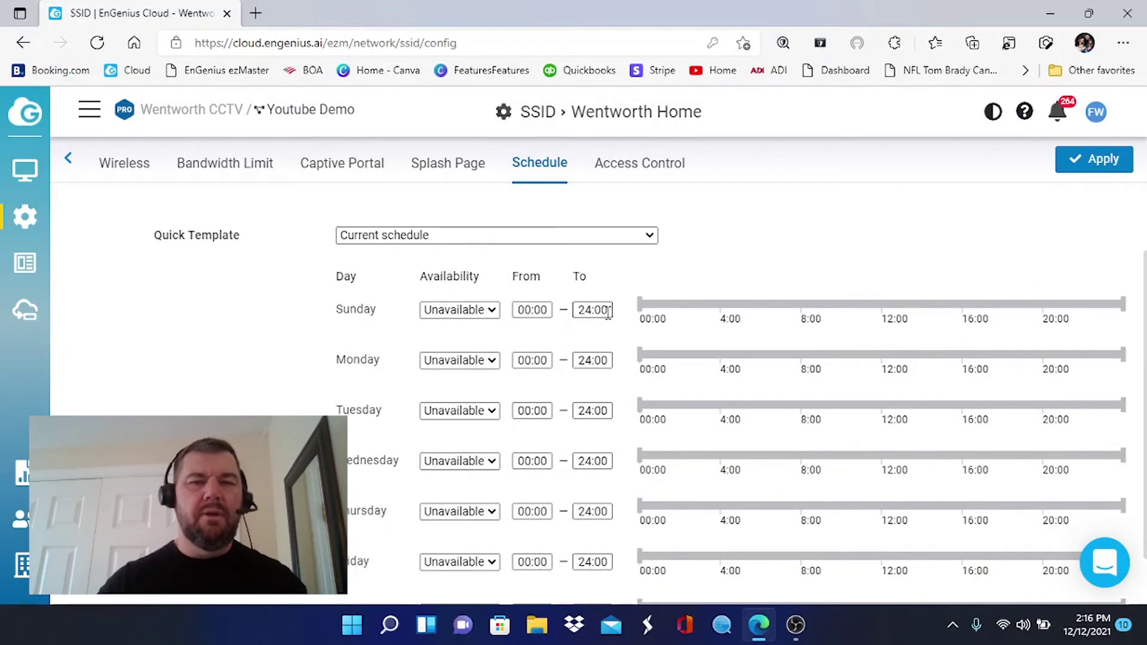
Set Sunday's unavailable period to 21:00–24:00 using the time dropdowns and timeline slider.
click(609, 306)
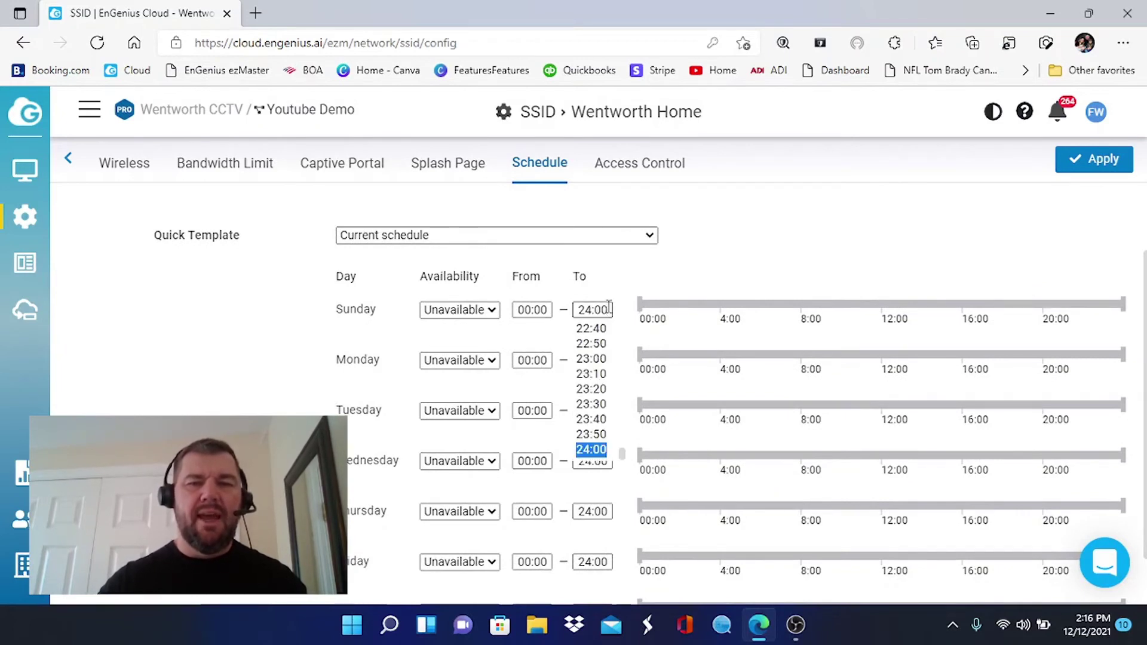
drag(601, 344, 600, 422)
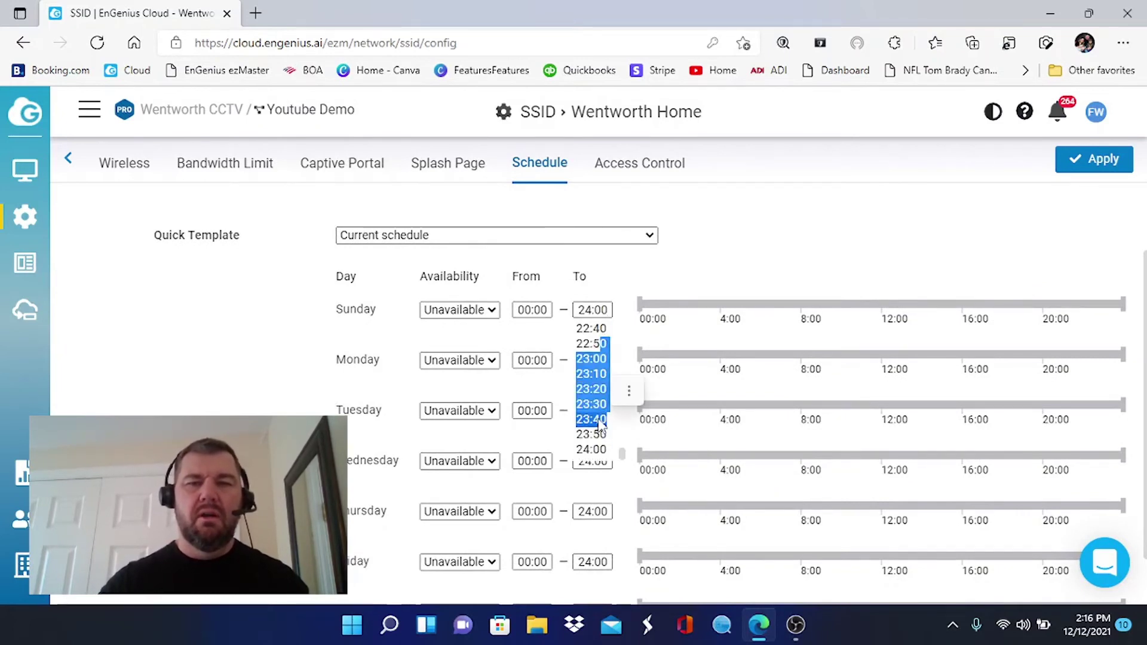
scroll(589, 359, up, 2)
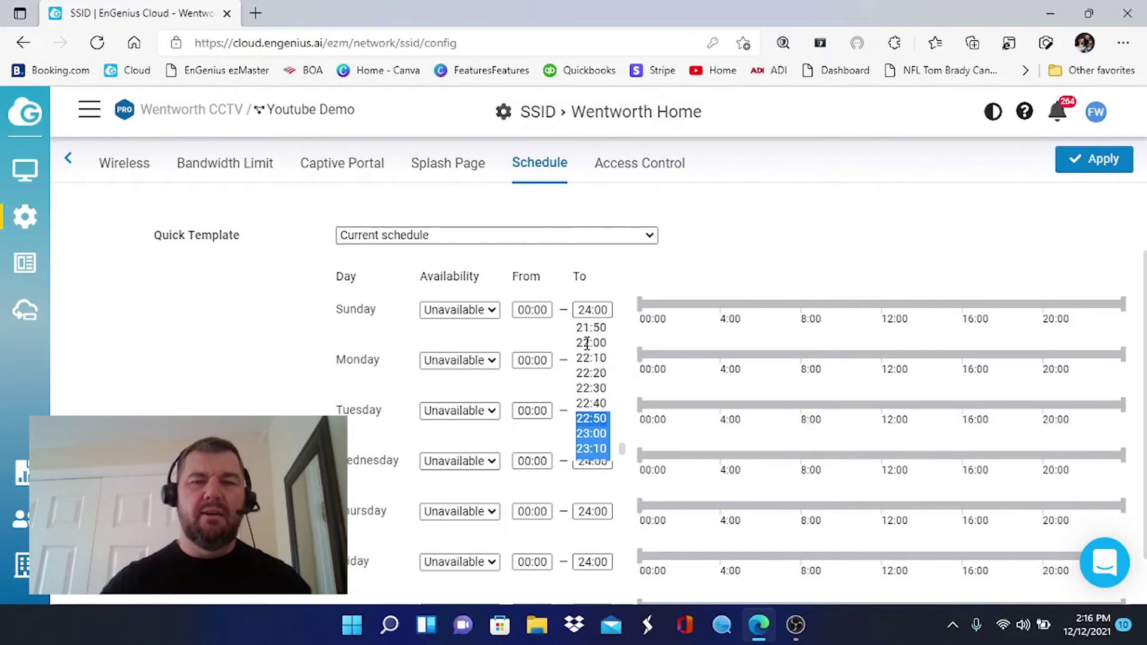
scroll(587, 344, up, 1)
scroll(589, 344, up, 1)
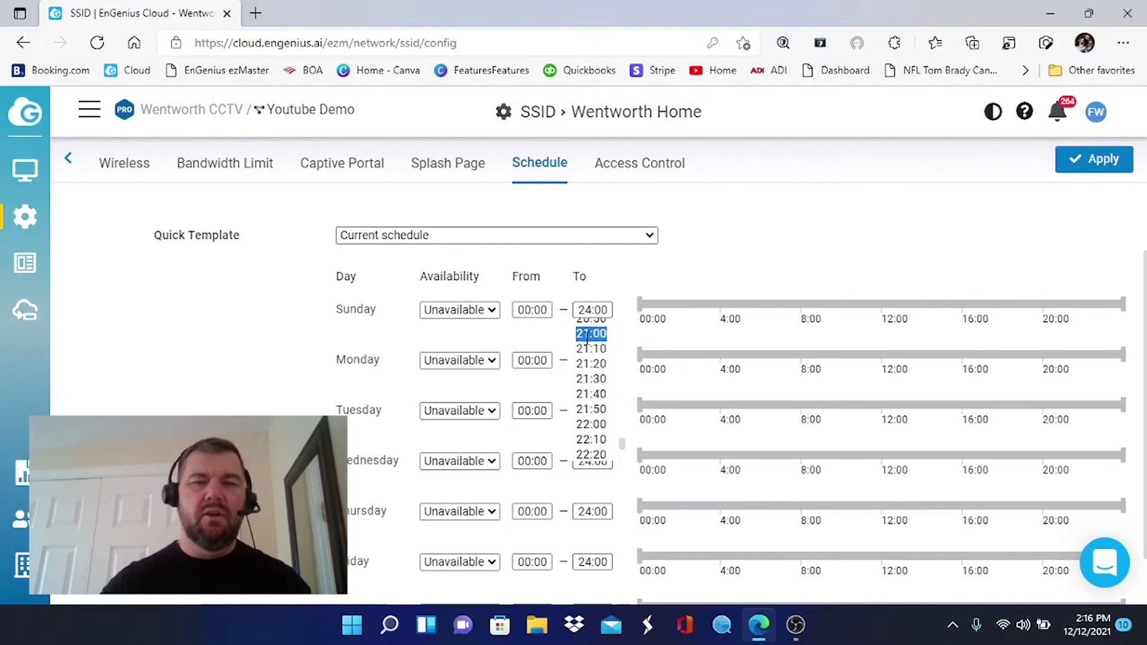
click(588, 343)
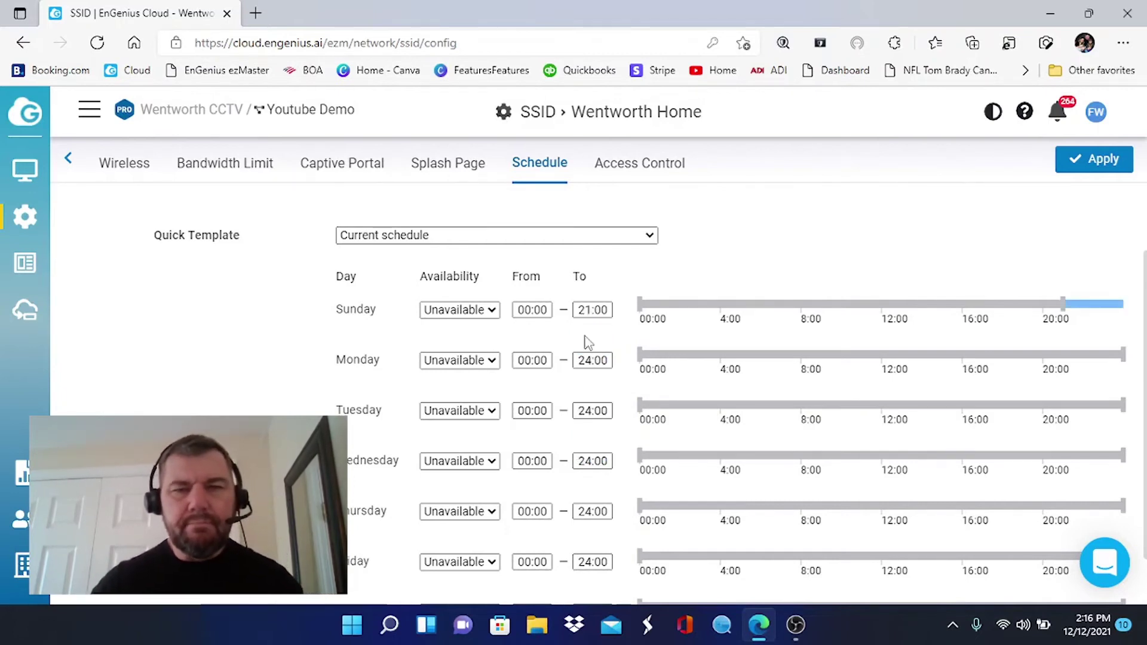
key(shift+Tab)
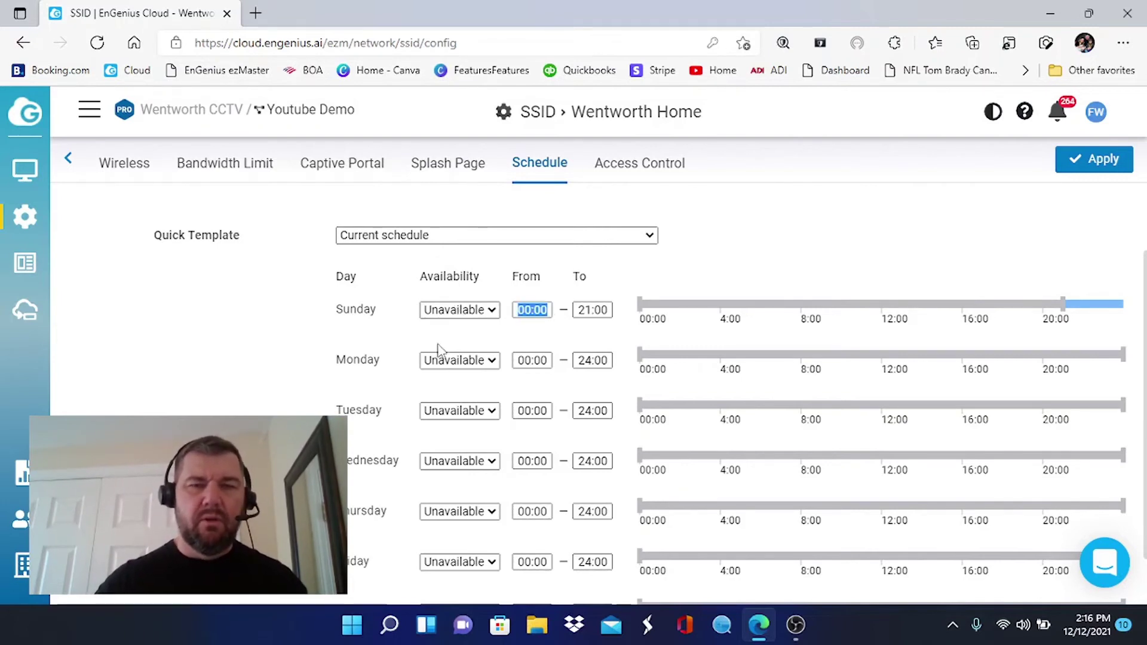
click(538, 308)
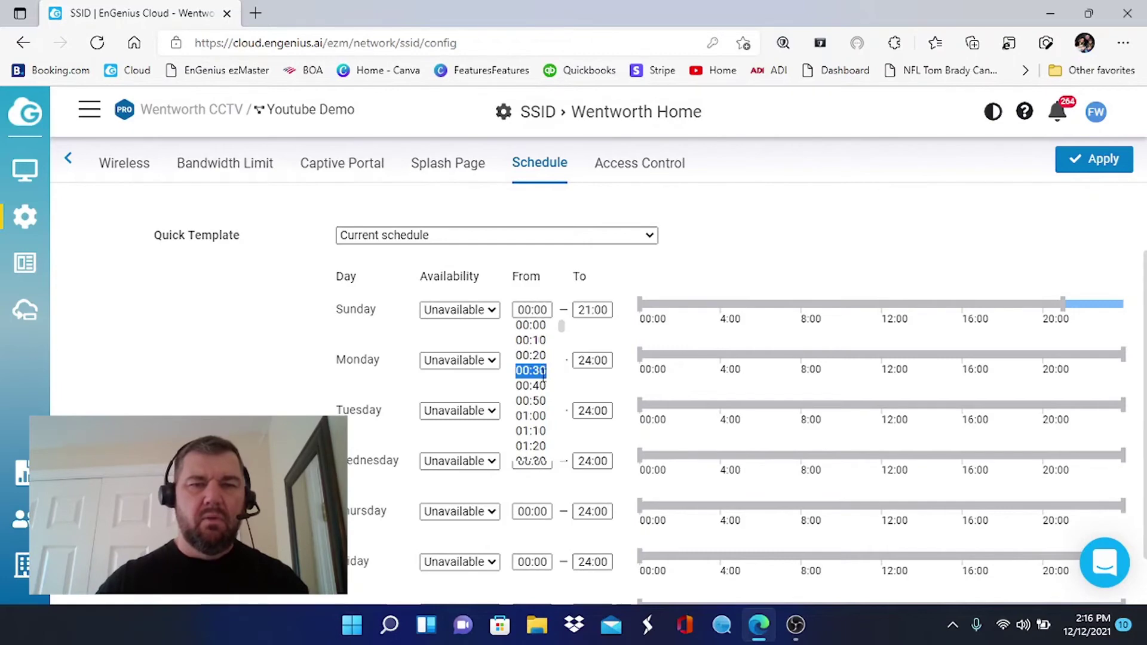
scroll(543, 374, down, 20)
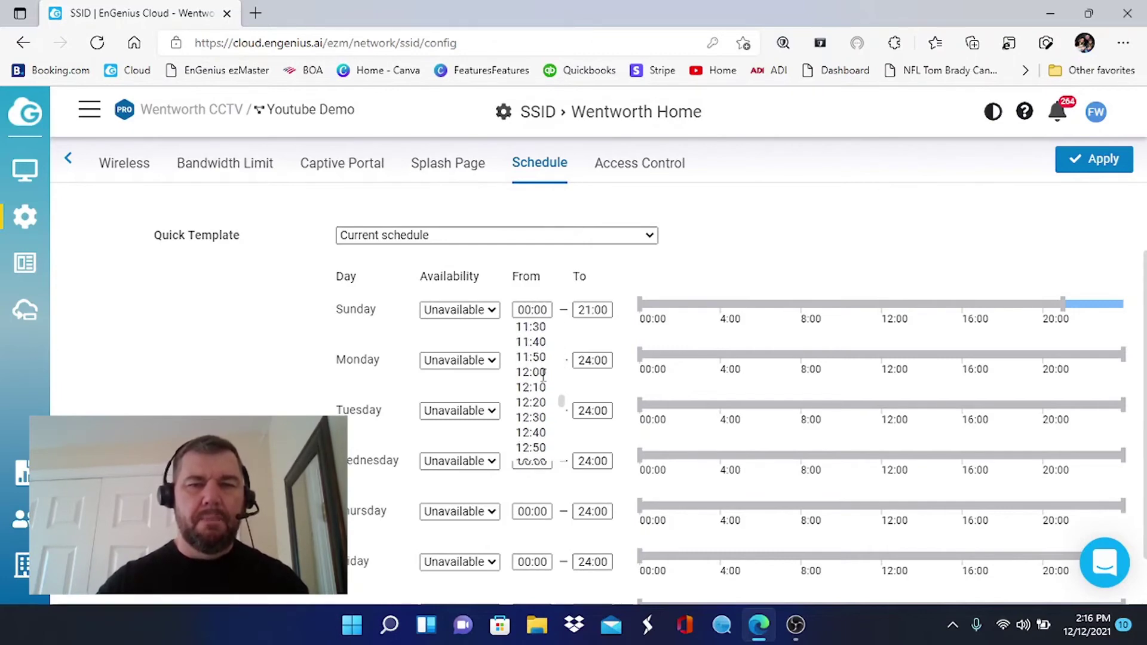
scroll(543, 375, down, 5)
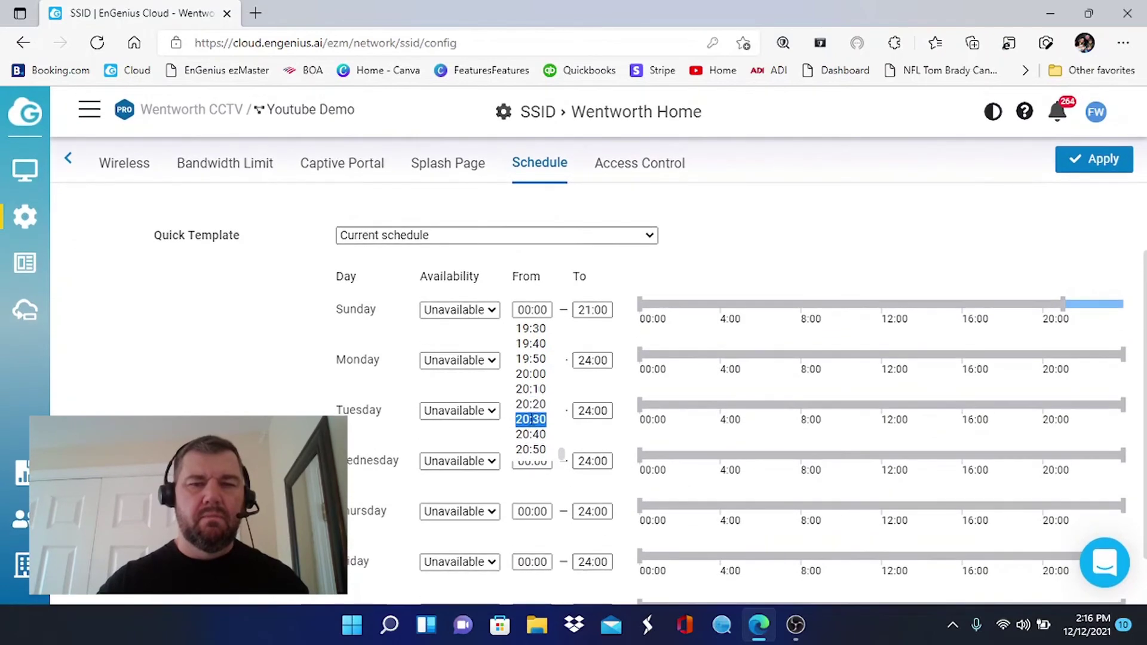
click(537, 450)
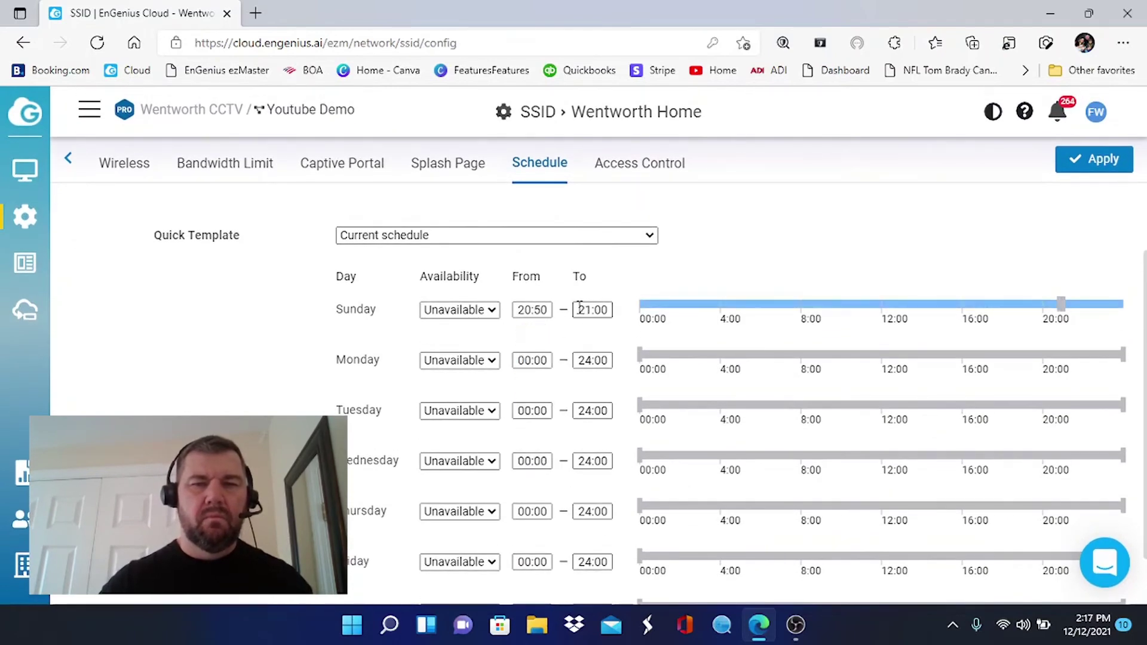
drag(577, 309, 621, 314)
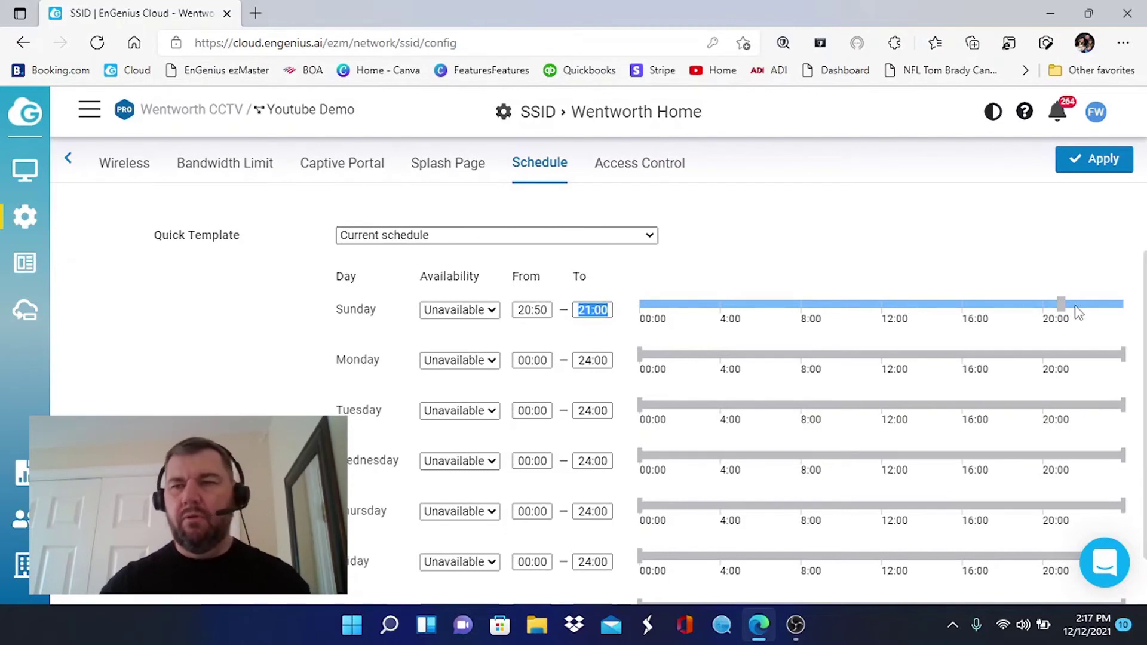
drag(1063, 305, 1139, 318)
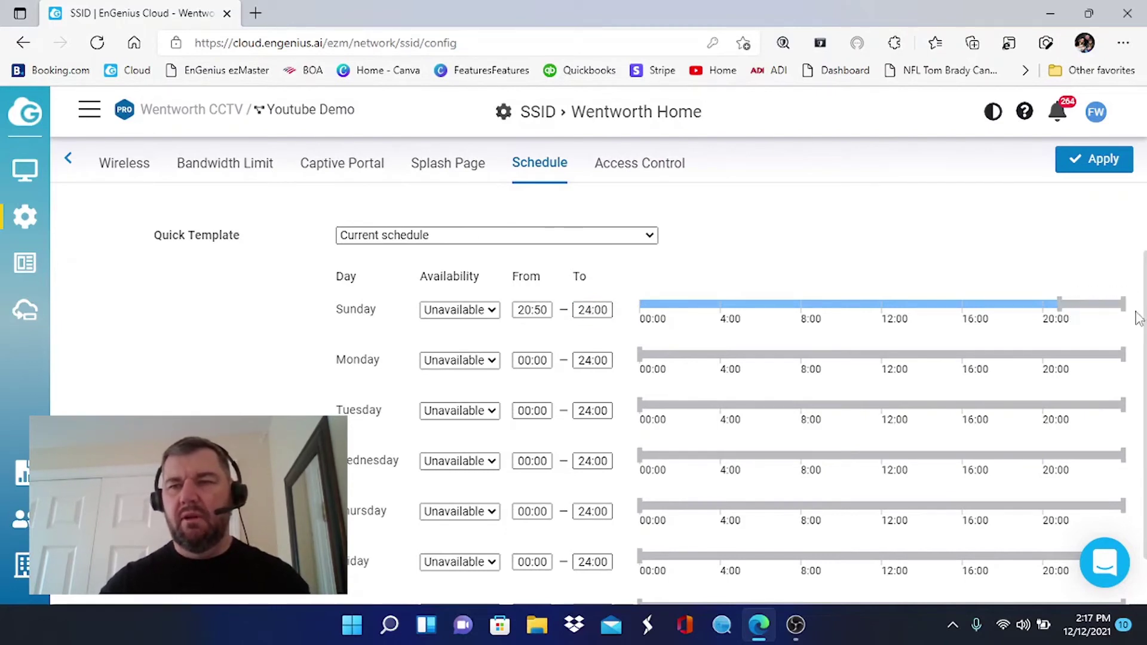
mouse_move(1060, 306)
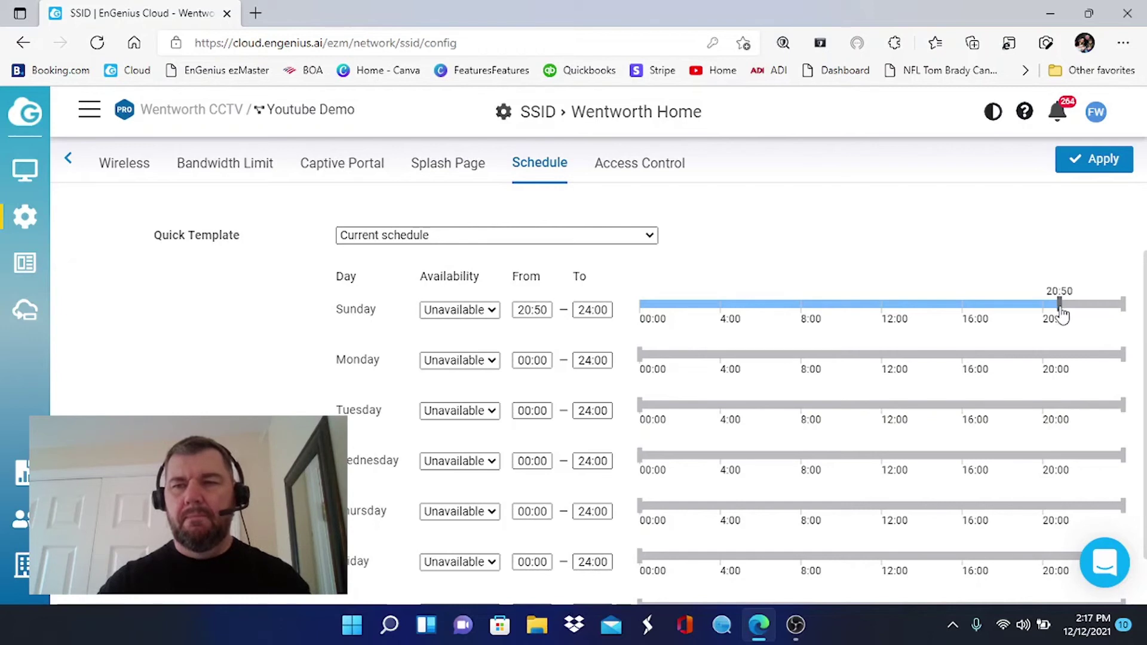
mouse_move(1061, 307)
mouse_down()
mouse_move(1128, 309)
mouse_move(1026, 321)
mouse_move(1078, 321)
mouse_move(1067, 317)
mouse_up()
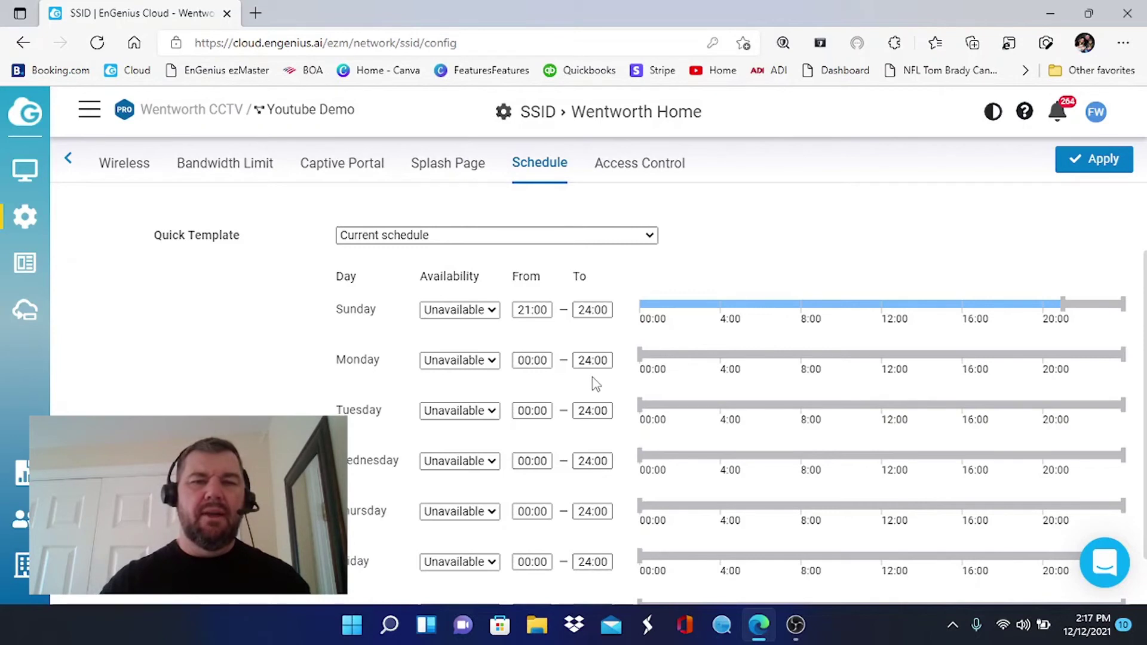
Block Monday from 00:00 to 15:00 by stretching its timeline period.
click(530, 359)
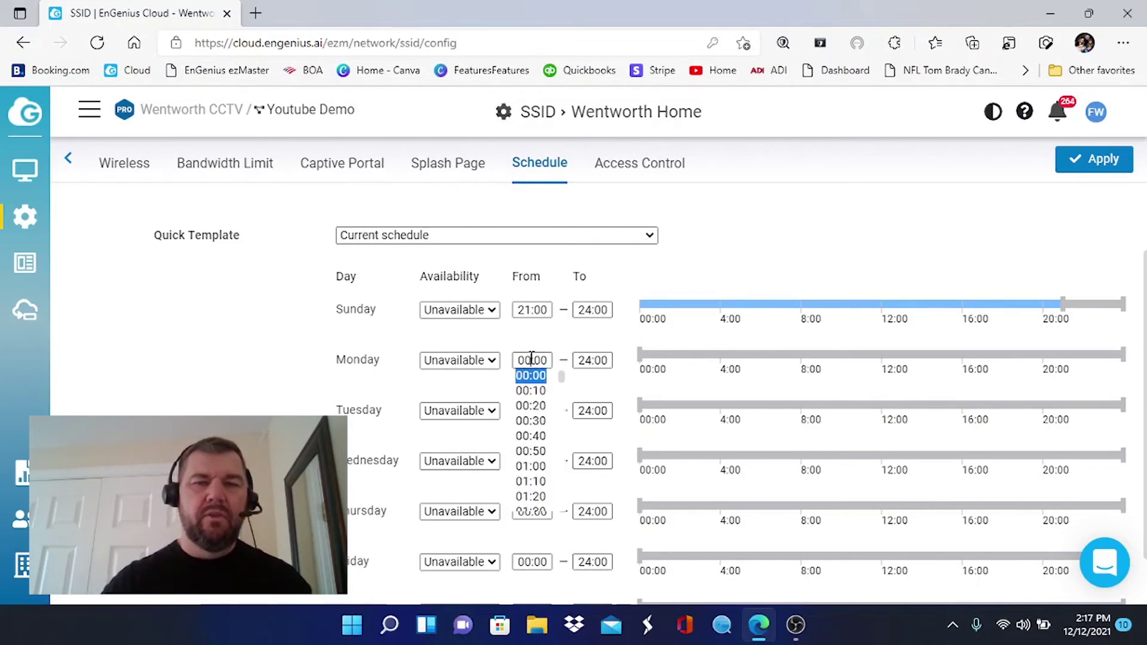
click(547, 359)
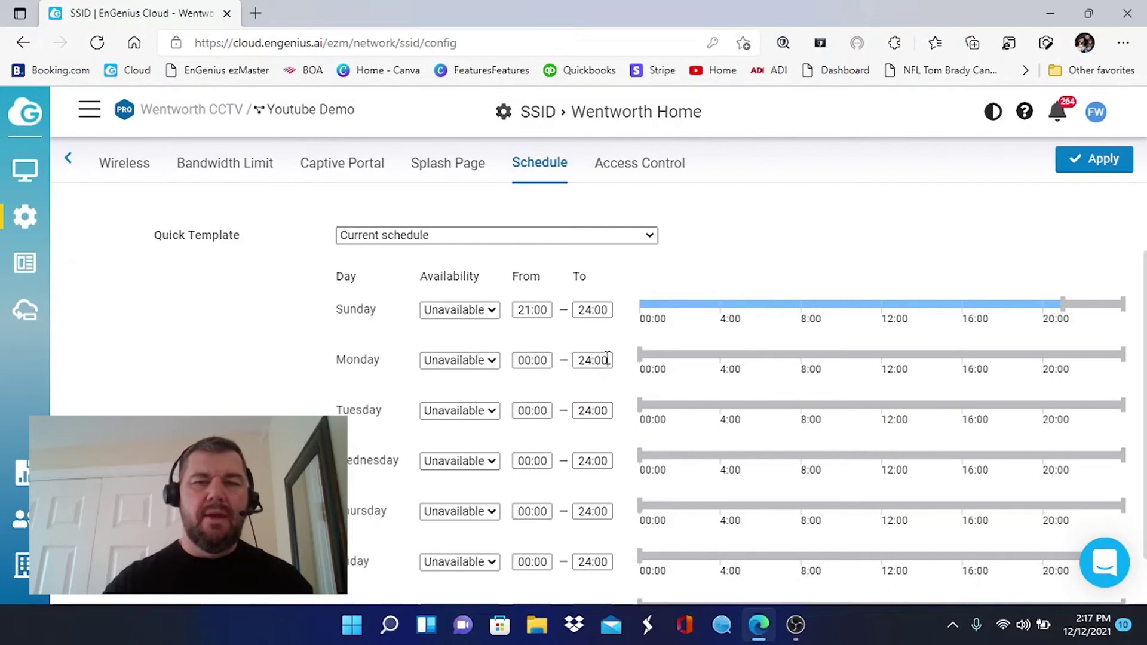
click(607, 357)
click(607, 358)
text(0)
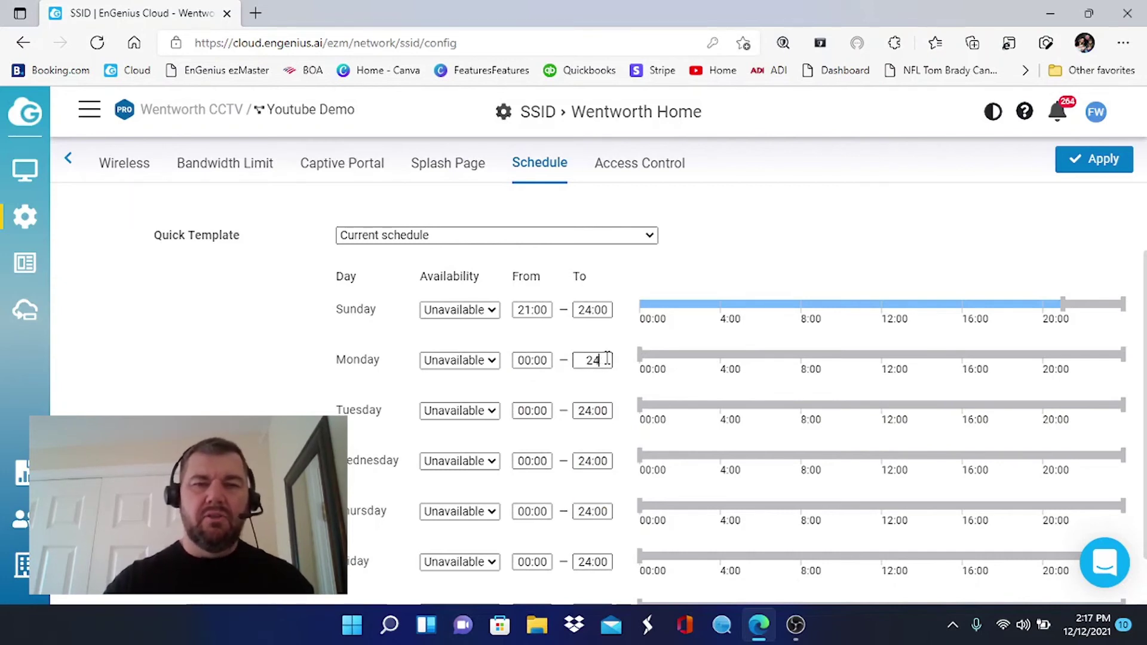
key(BackSpace)
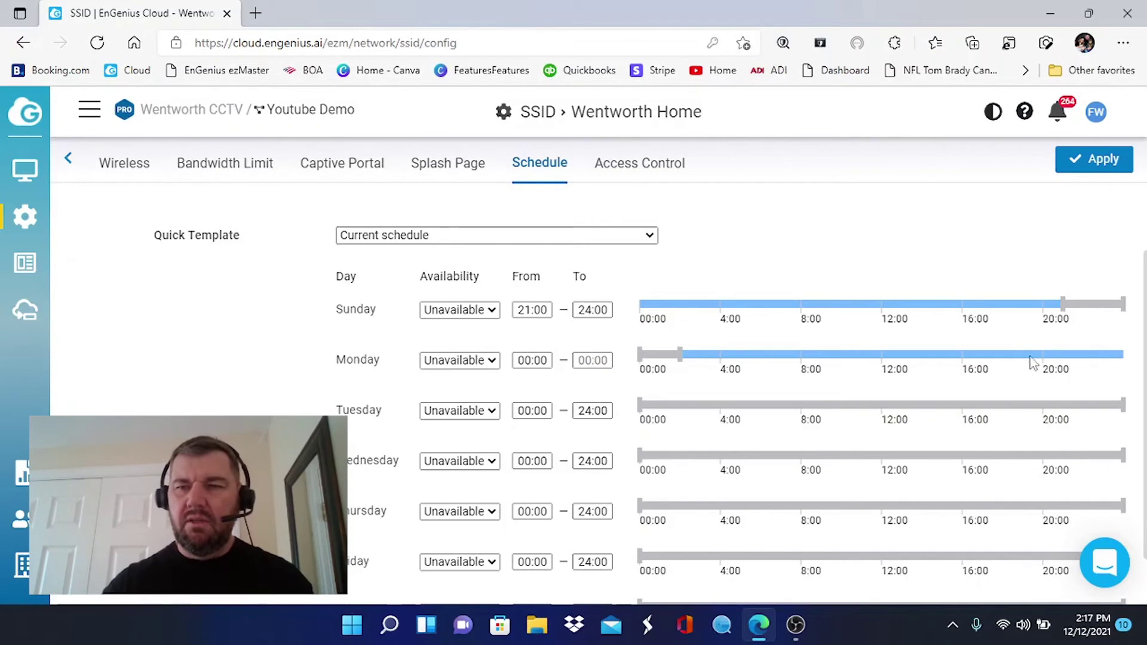
double_click(922, 356)
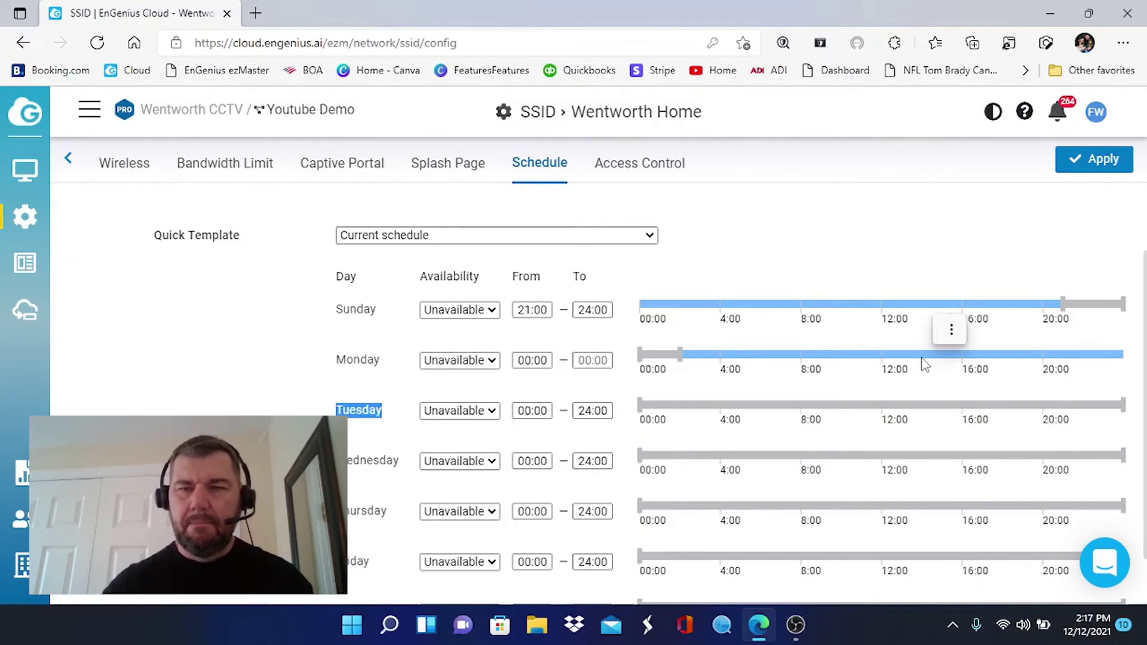
click(681, 358)
drag(752, 368, 946, 369)
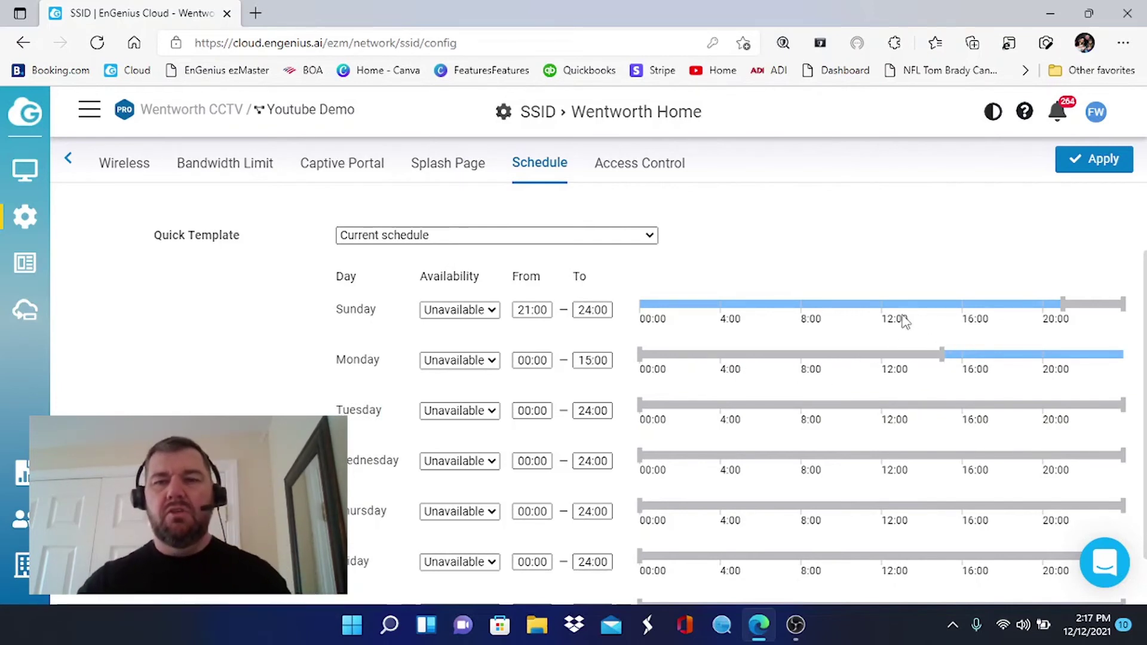
Set Tuesday, Wednesday, Thursday and Friday to Available all day.
click(491, 412)
click(480, 432)
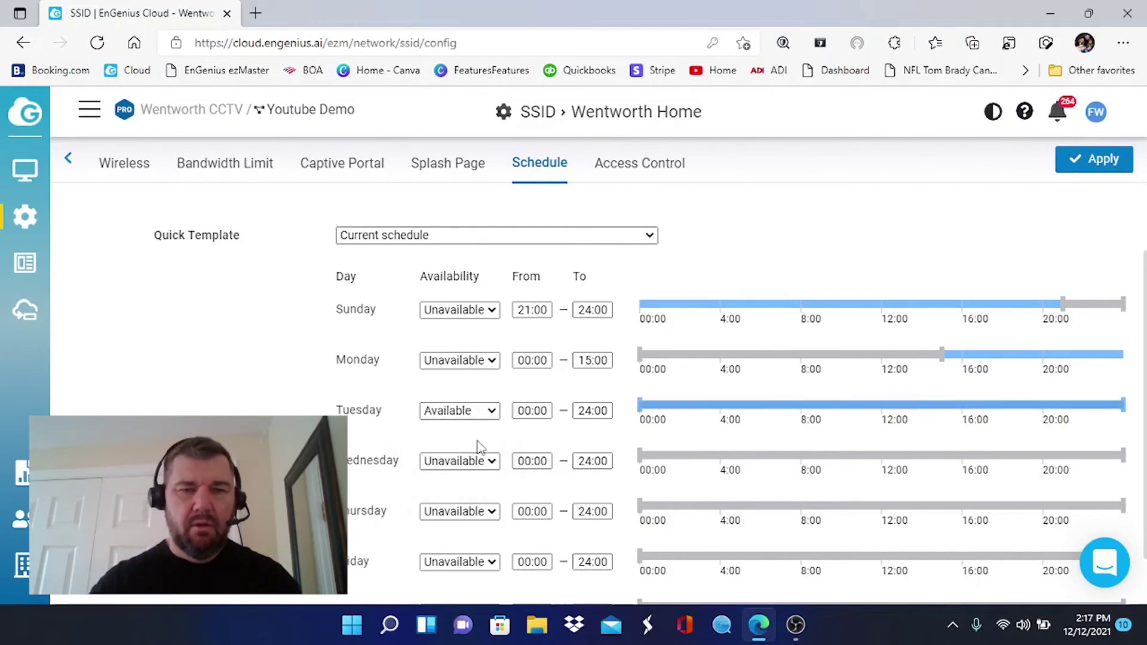
click(479, 462)
click(478, 479)
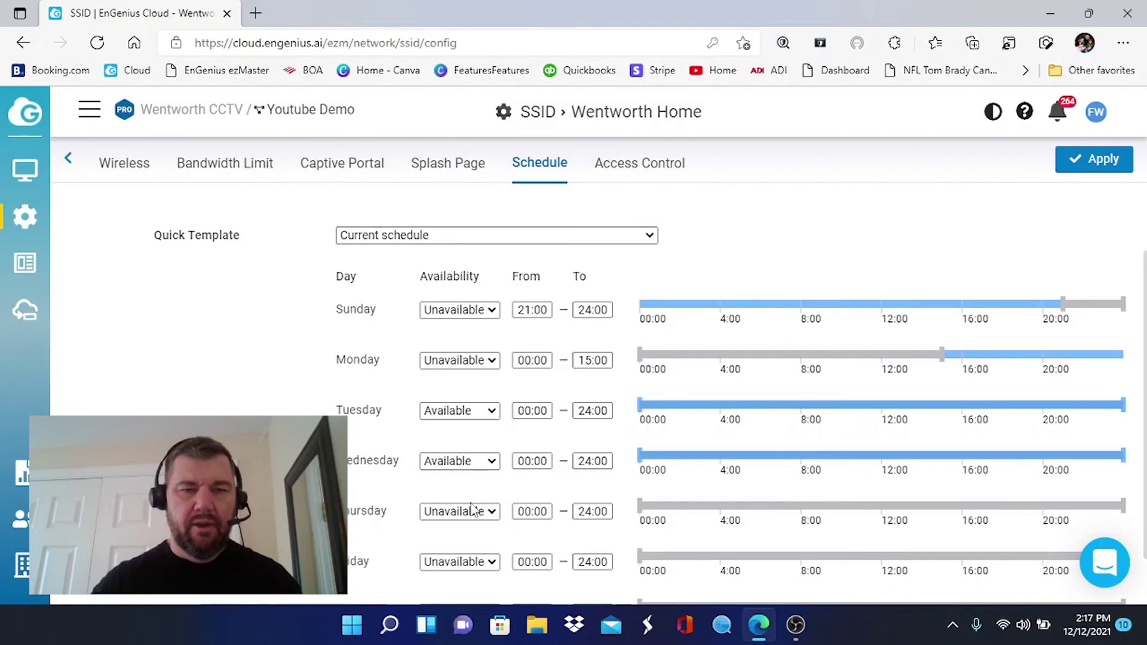
click(472, 510)
click(475, 528)
click(472, 563)
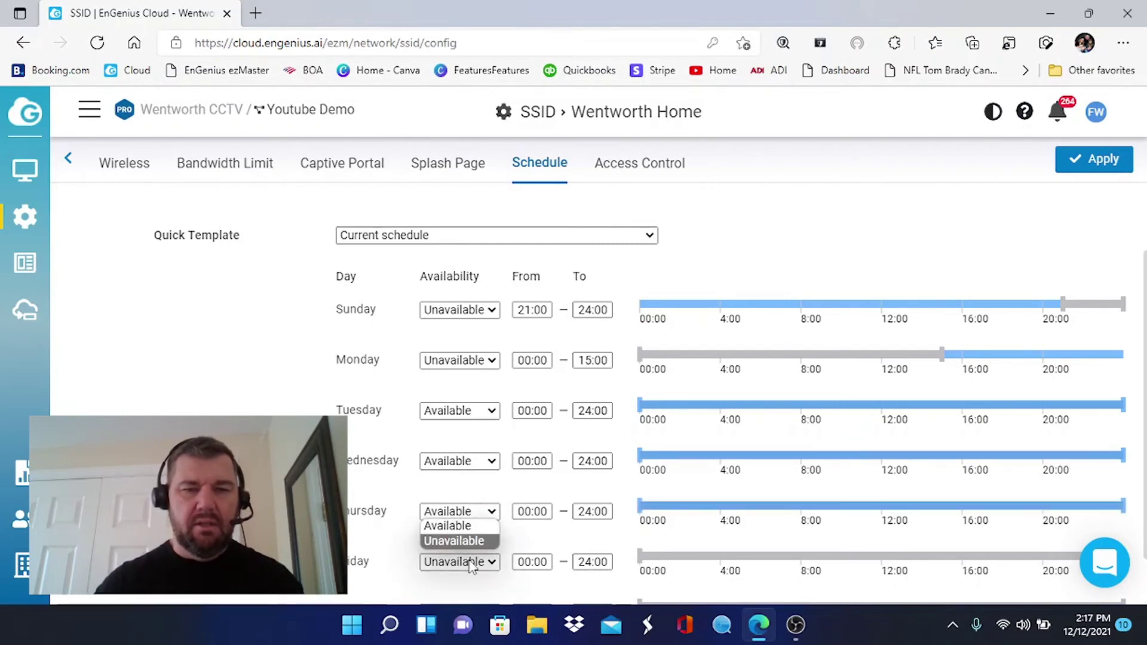
click(469, 527)
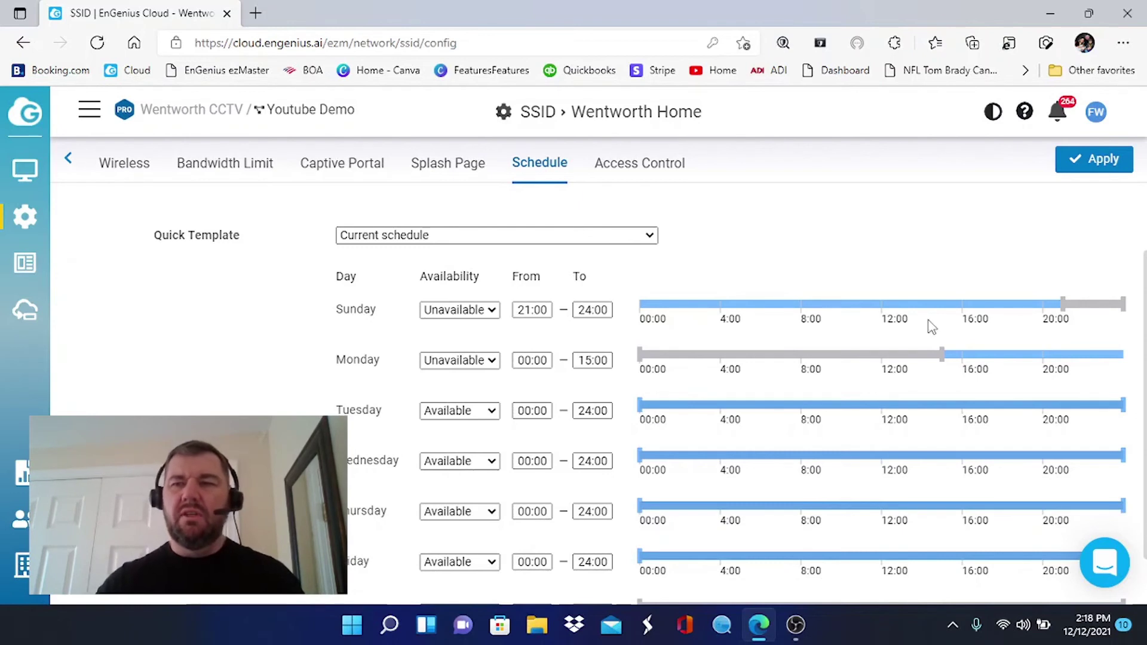
Move Tuesday's start to 15:00 so it's available 15:00–24:00, and apply the schedule.
mouse_move(1070, 307)
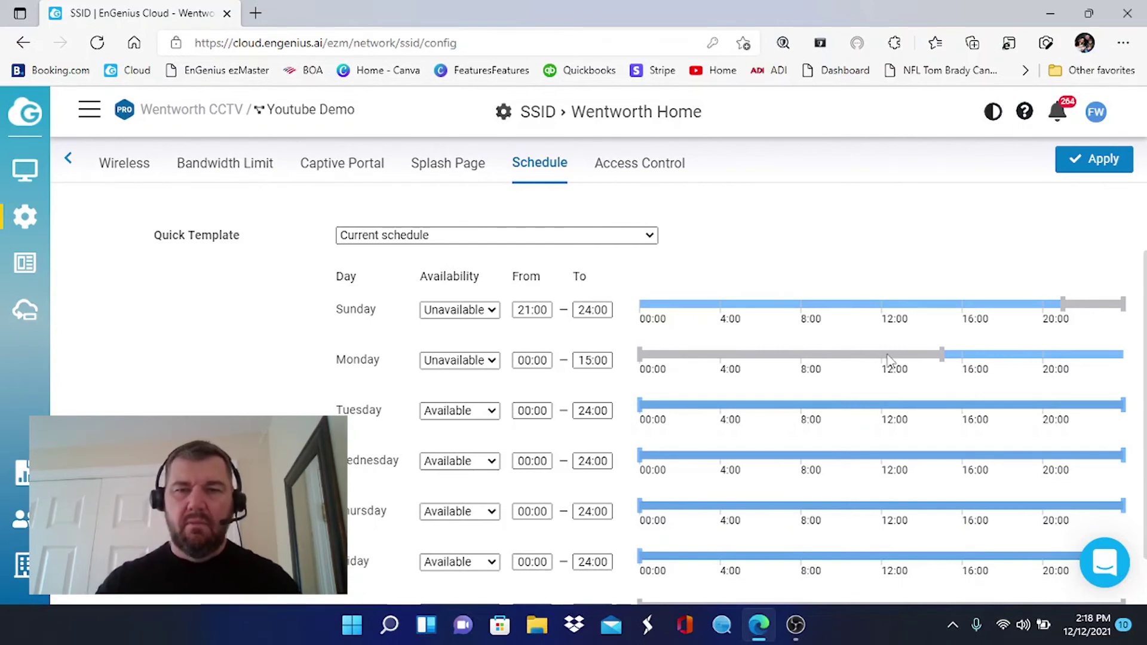
mouse_move(642, 408)
drag(642, 408, 947, 422)
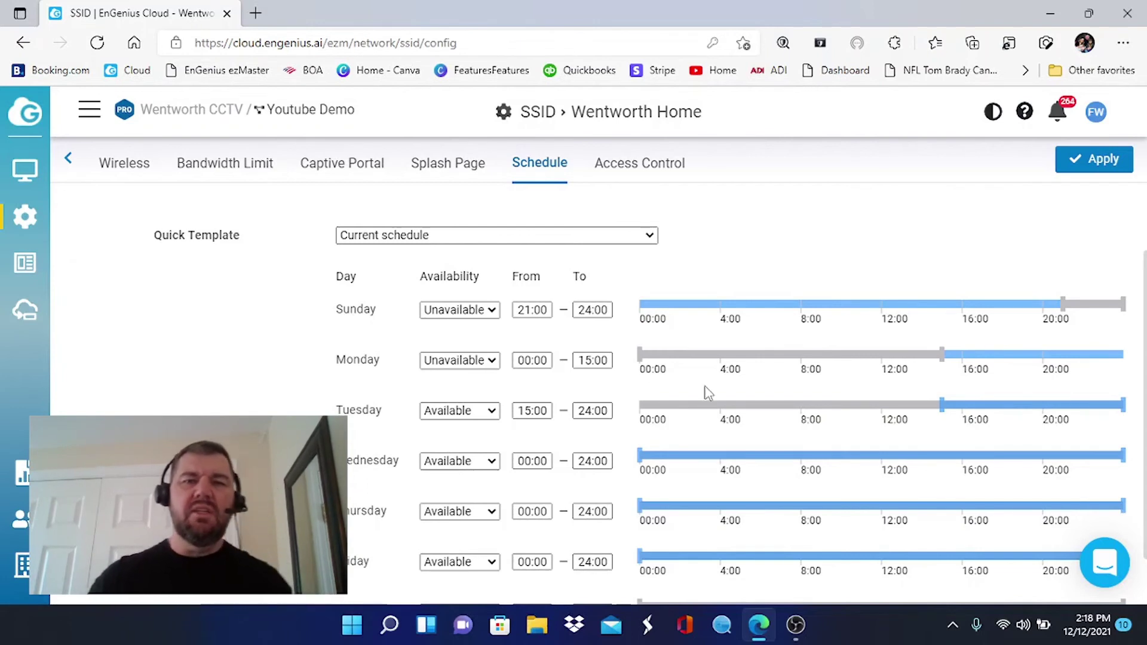
click(1091, 158)
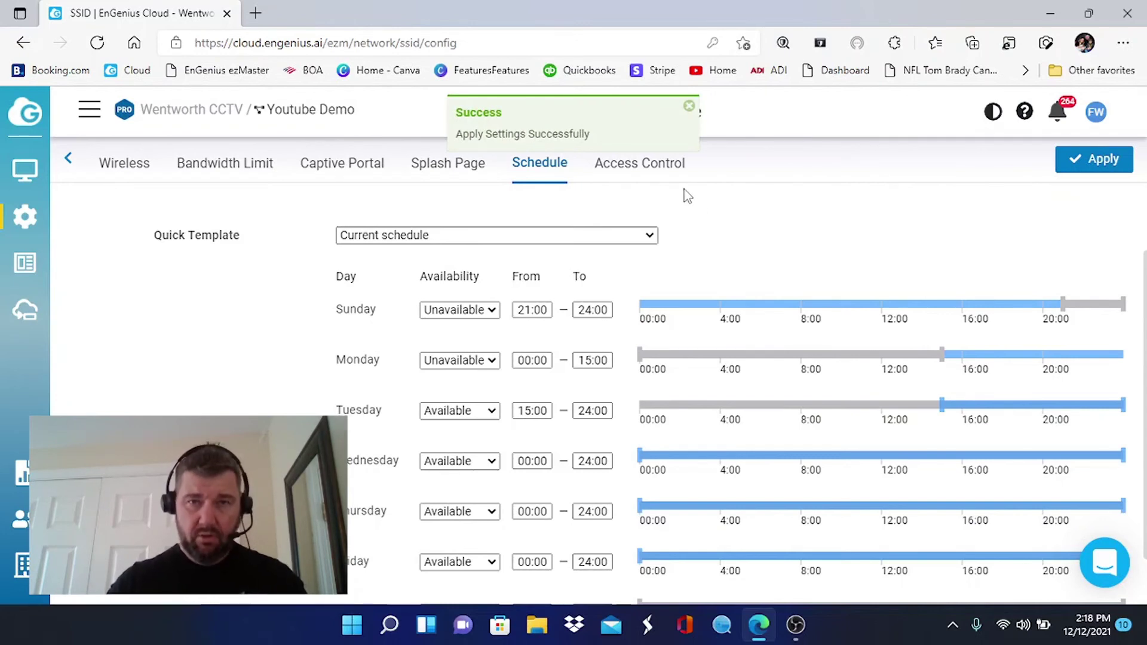
Open Access Control and show the VIP List under Policy.
click(641, 167)
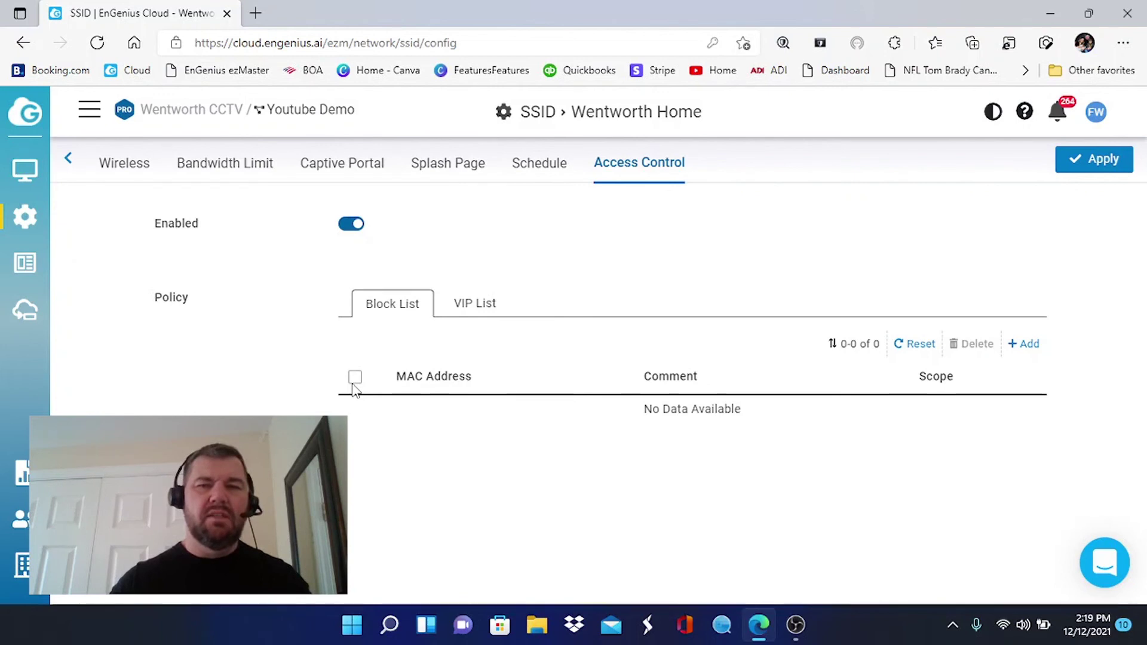
click(484, 305)
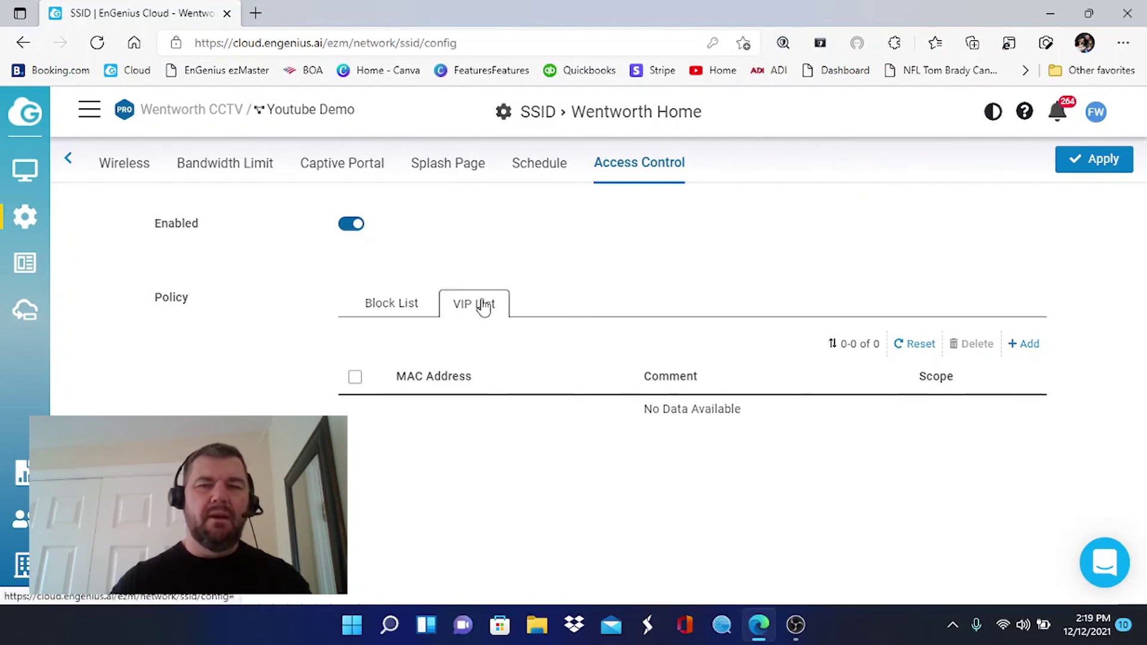